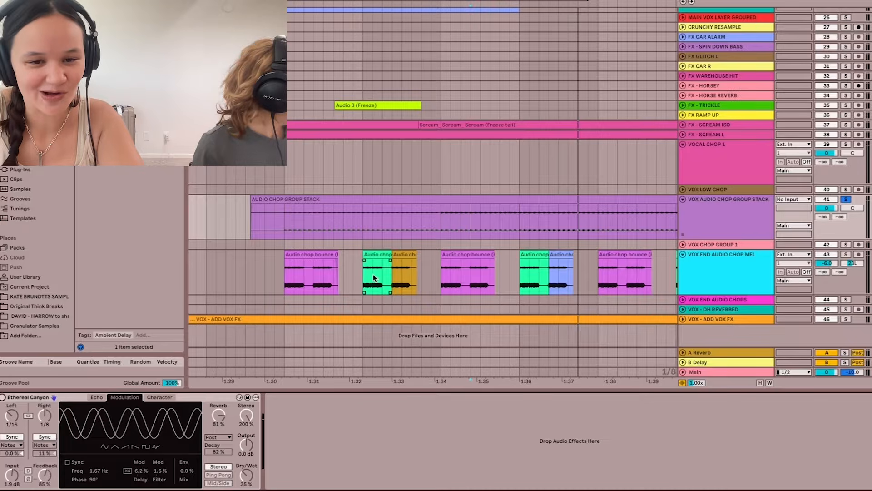
- Select the opening of the first audio chop on VOX END AUDIO CHOP MEL and play it with that track soloed
left_click(279, 227)
key("plus")
key("plus")
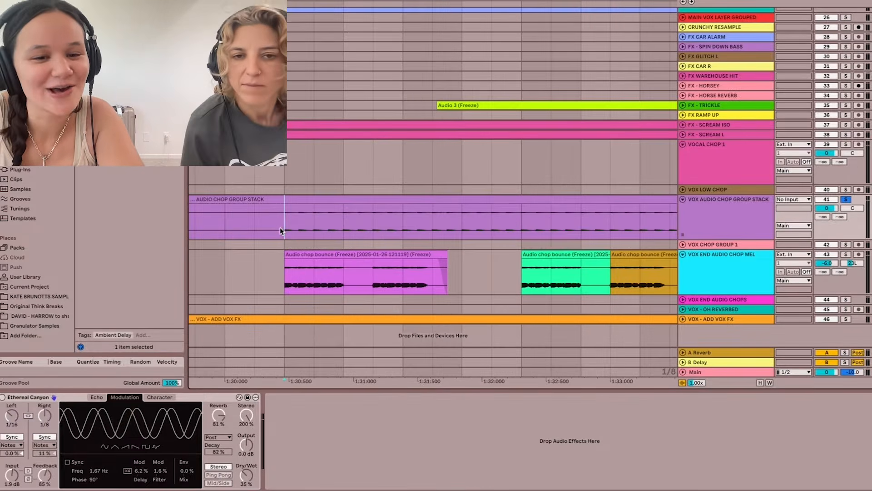
key("minus")
key("minus")
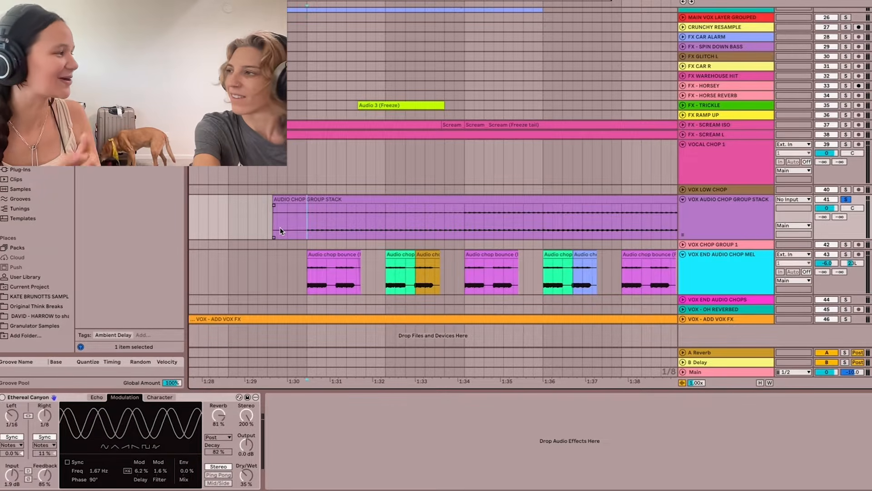
scroll(317, 240, "up", 5)
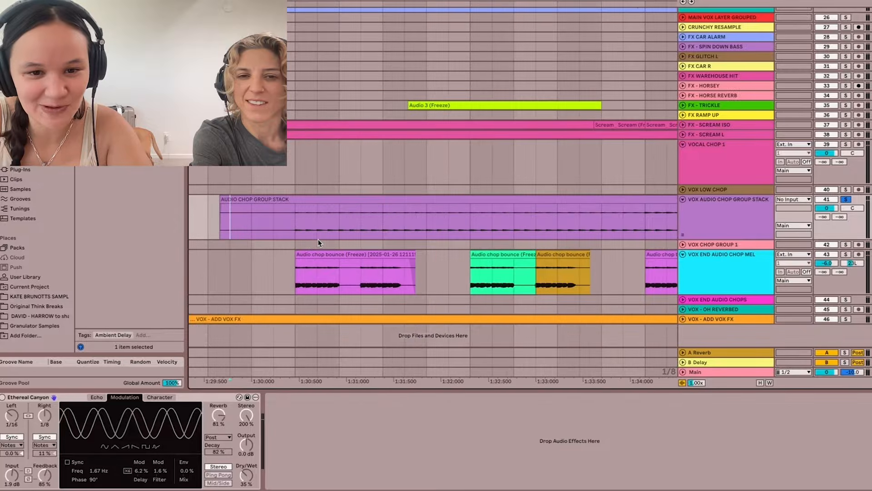
left_click_drag(318, 282, 276, 284)
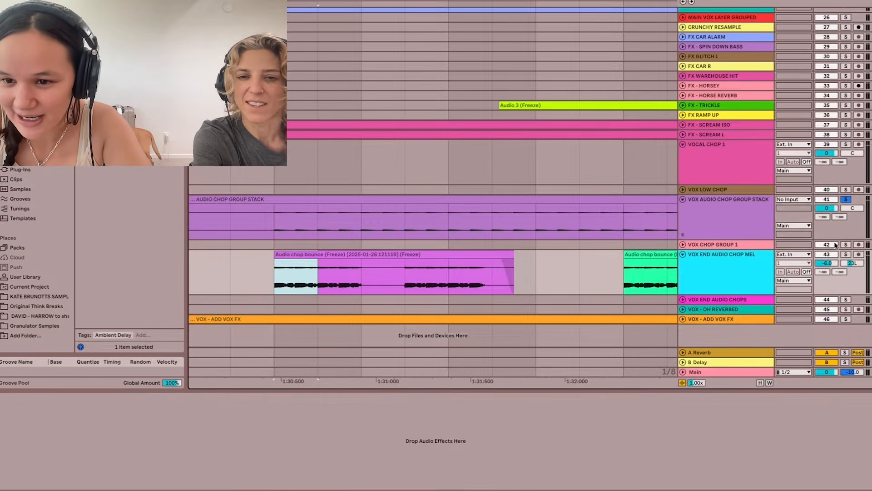
left_click(846, 256)
scroll(294, 273, "up", 5)
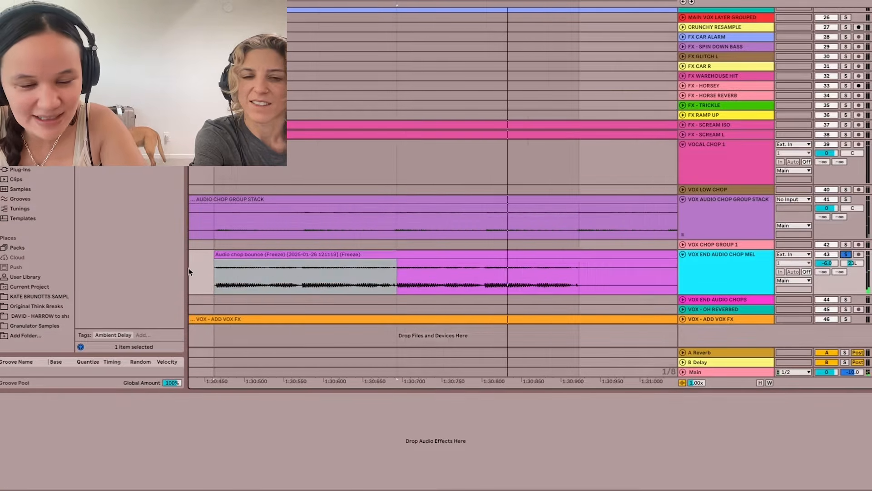
- Narrow the arrangement grid to 1/16 and repeatedly duplicate the first sixteenth-note slice of the first chop clip
right_click(198, 273)
left_click(269, 459)
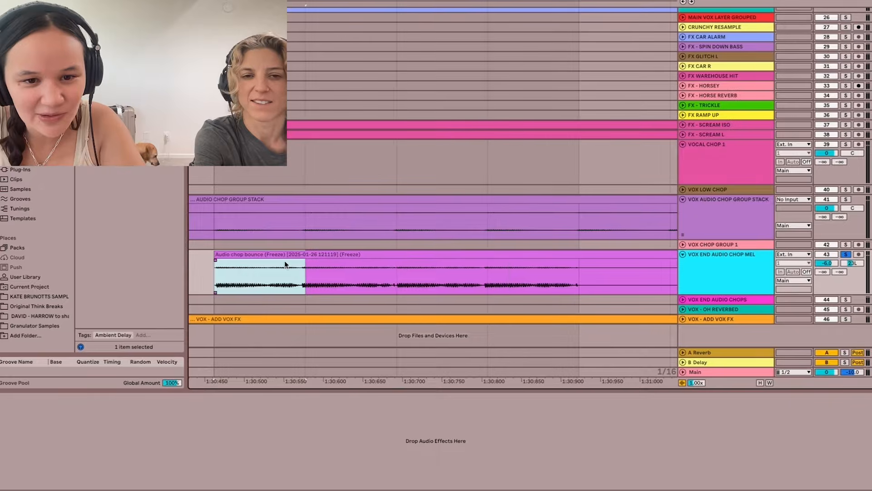
scroll(285, 264, "down", 5)
scroll(286, 270, "down", 4)
key("ctrl+d")
key("ctrl+d")
key("ctrl+d")
key("ctrl+d")
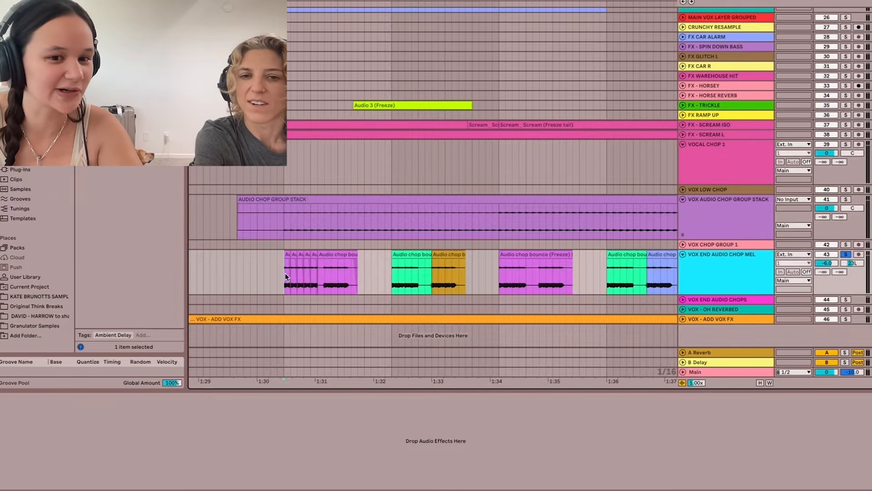
- Place the ALL THE VOICES IN MY HEAD LEAD MELODY sample on a new audio track below VOX END AUDIO CHOP MEL, after the existing clips
scroll(284, 270, "up", 5)
scroll(284, 271, "down", 2)
scroll(284, 271, "left", 5)
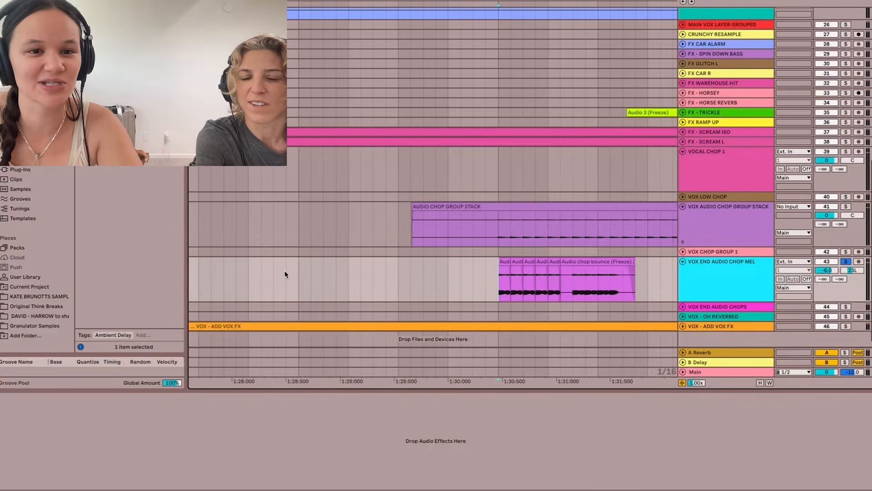
scroll(284, 270, "down", 6)
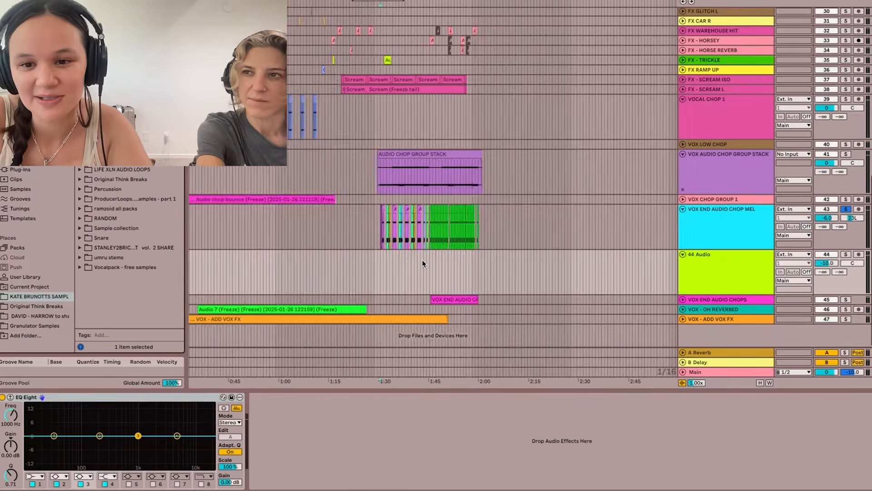
scroll(422, 260, "up", 2)
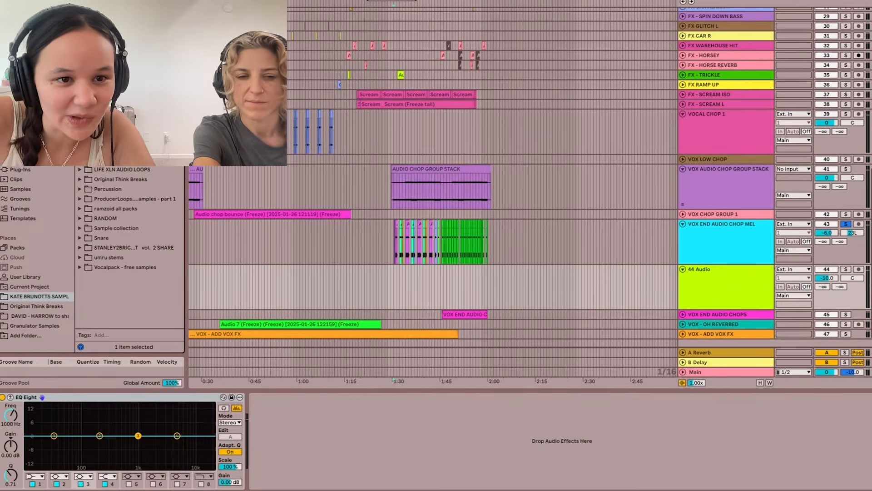
left_click_drag(128, 152, 536, 278)
scroll(624, 287, "up", 3)
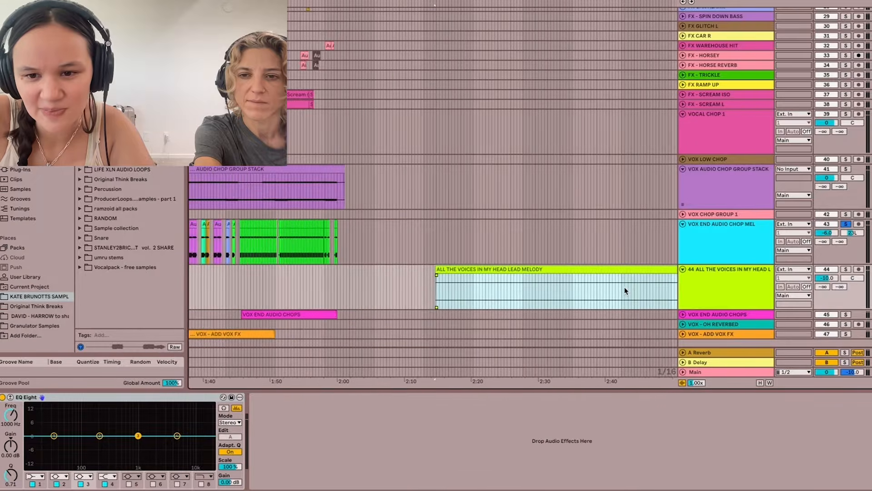
- Solo the lead melody track and select a sixteenth-note region from the start of the note at about 2:55
scroll(624, 287, "right", 3)
scroll(624, 287, "up", 6)
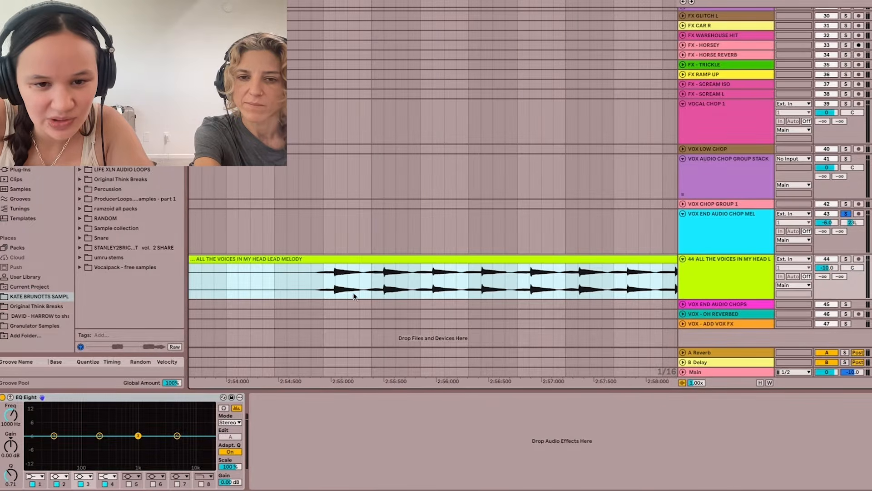
left_click(353, 295)
scroll(313, 279, "up", 2)
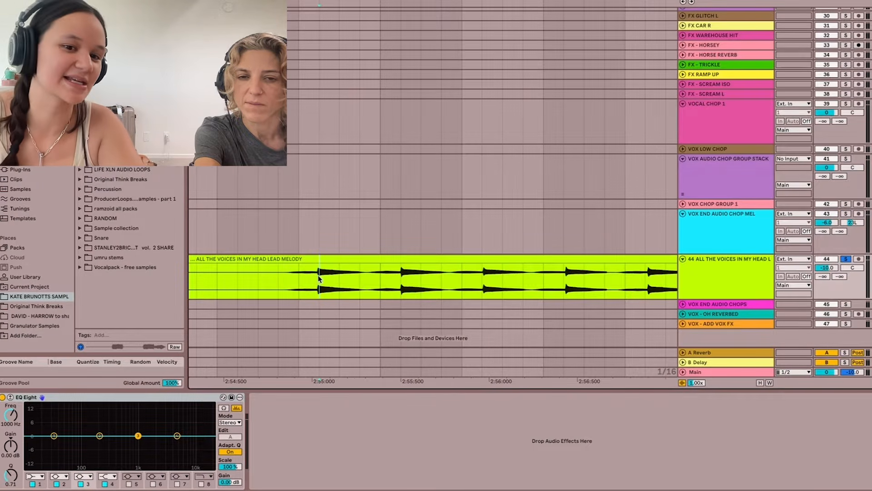
left_click_drag(318, 276, 335, 281)
scroll(335, 282, "up", 4)
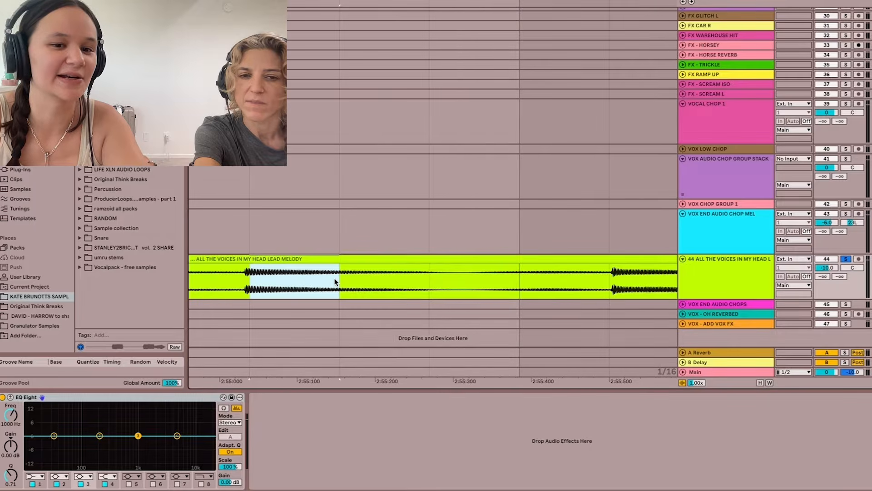
mouse_move(362, 280)
left_mouse_down()
mouse_move(242, 280)
mouse_move(369, 281)
left_mouse_up()
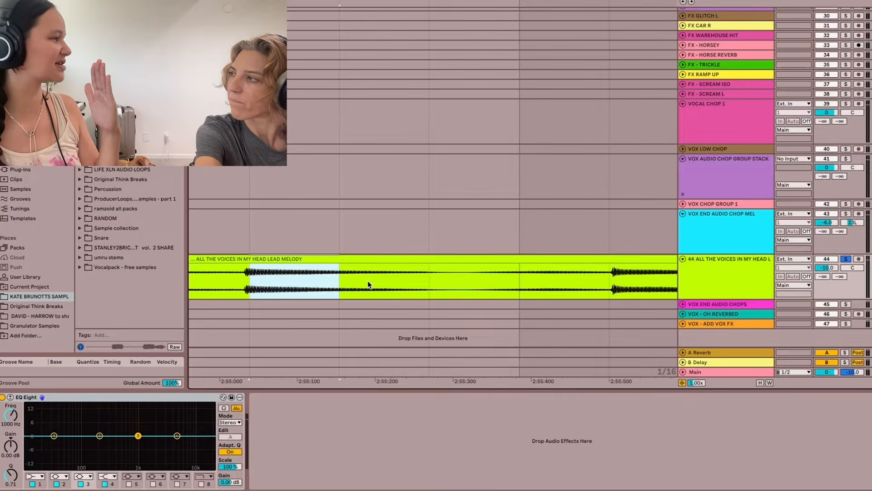
scroll(368, 284, "down", 3)
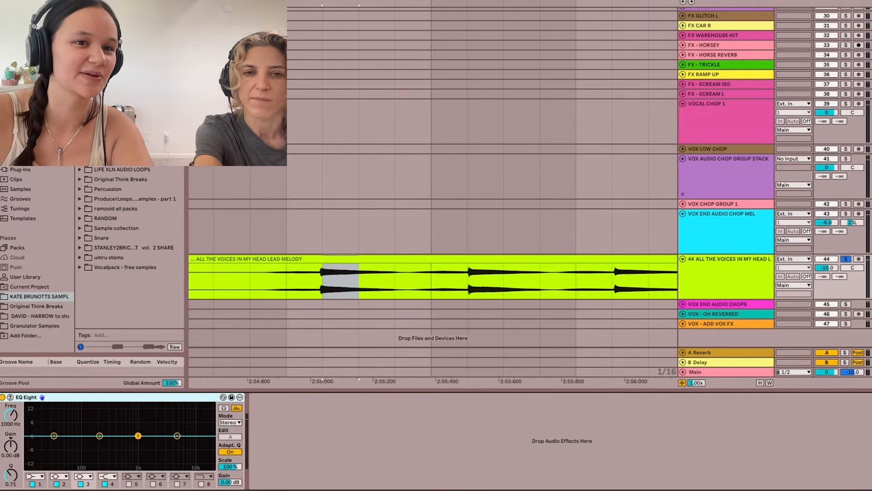
- Find the Shaper modulator in the device library and load it onto the lead melody track
left_click(24, 131)
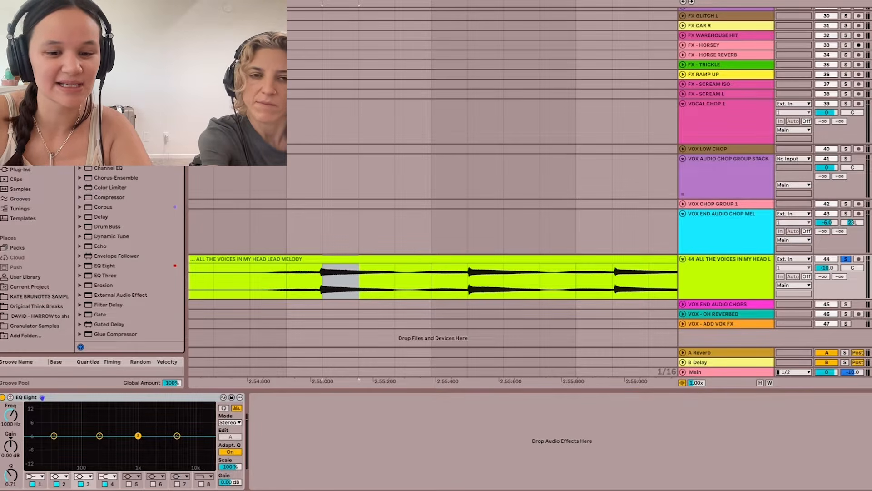
type("sat")
left_click(113, 142)
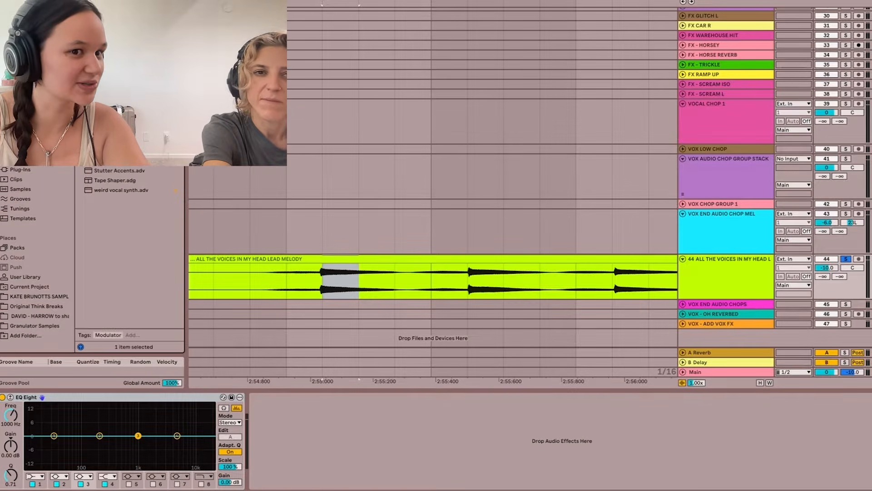
key("Return")
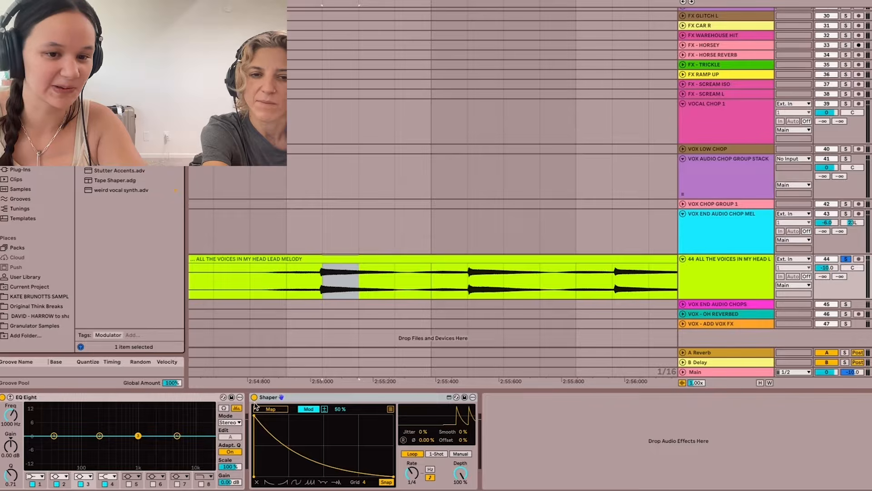
- Split the selected sixteenth-note slice at about 2:55 out of the lead melody clip
left_click_drag(355, 280, 321, 282)
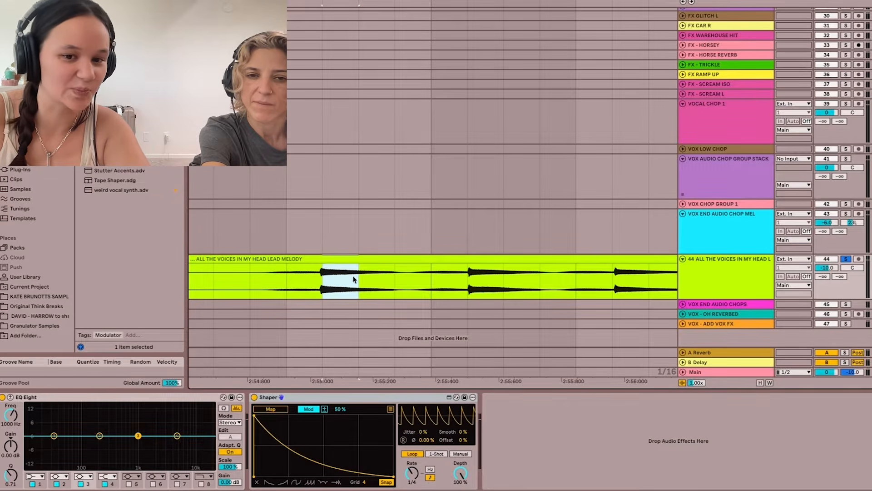
key("ctrl+e")
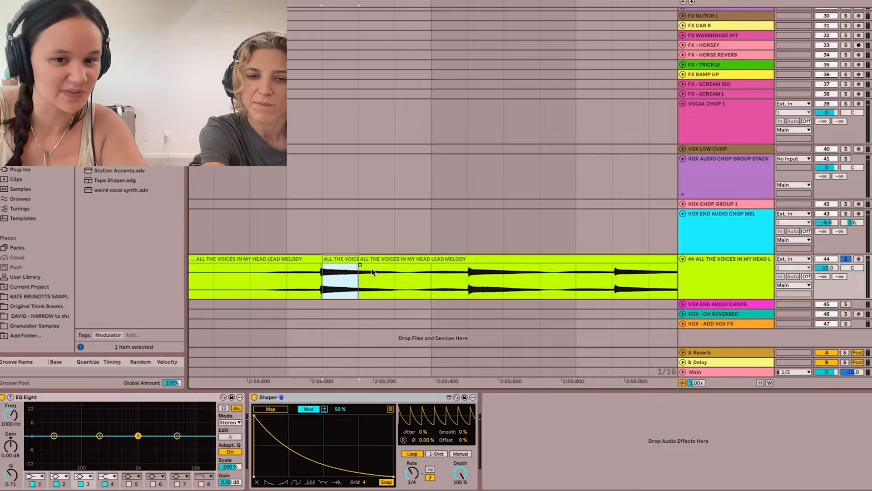
scroll(370, 272, "left", 1)
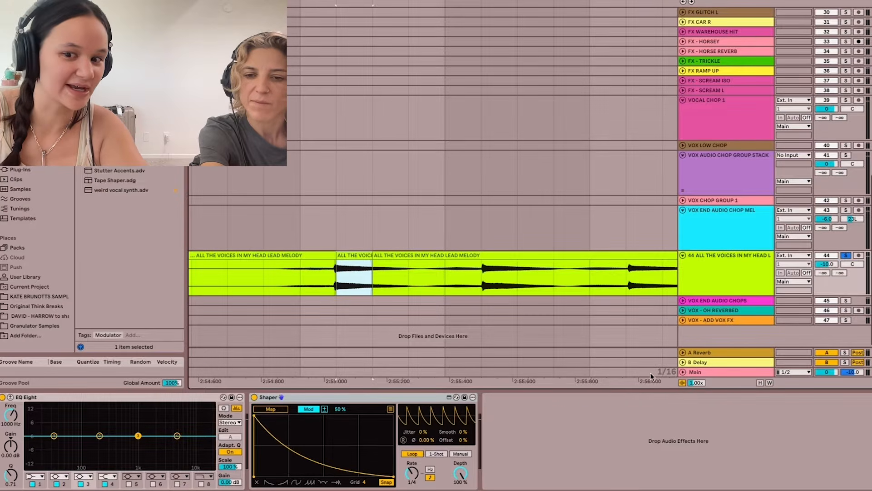
- Insert a new audio track below the lead melody and paste three copies of the slice, leaving a one-slice gap after the first
key("ctrl+t")
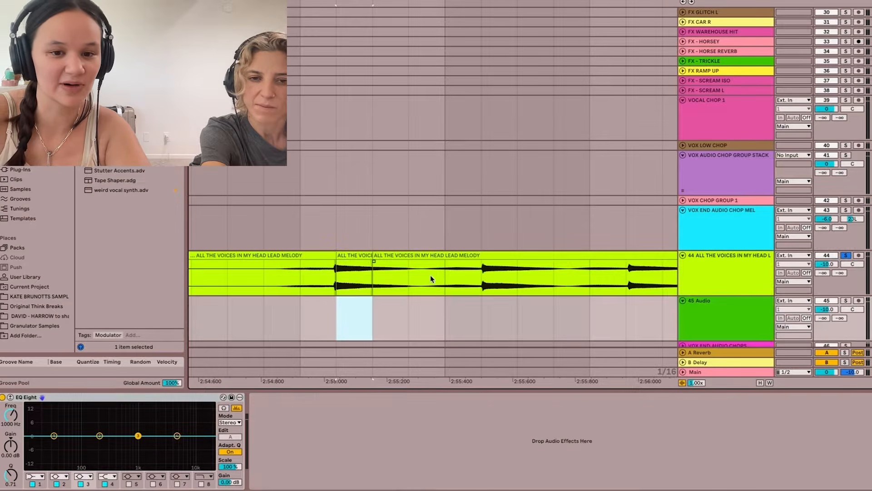
scroll(372, 306, "down", 2)
left_click(363, 213)
key("ctrl+c")
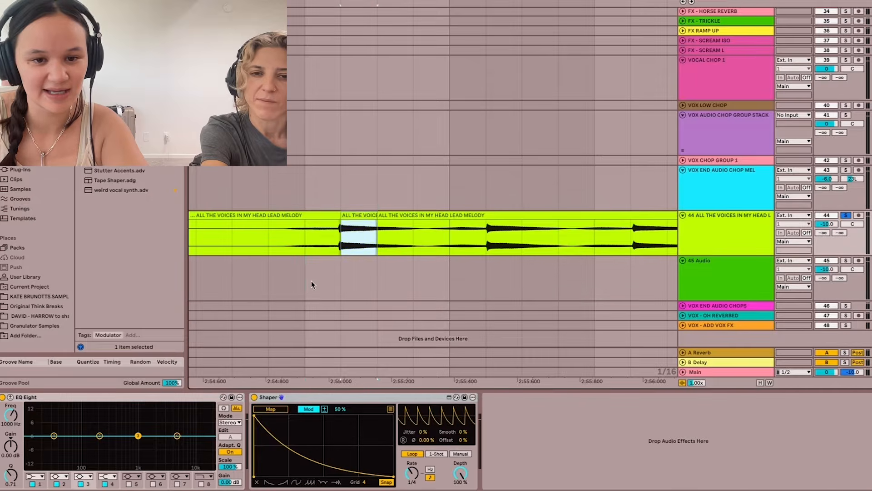
left_click(310, 281)
key("ctrl+v")
left_click(379, 279)
key("ctrl+v")
key("ctrl+v")
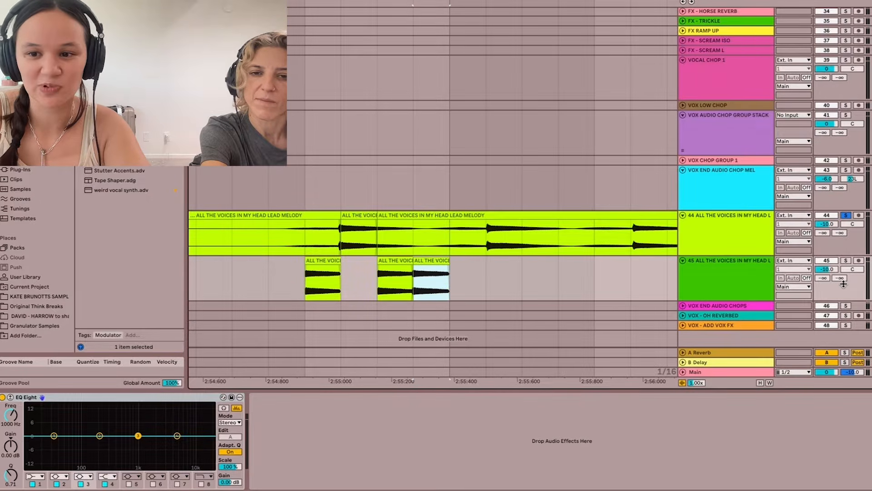
- Unsolo the lead melody track and duplicate the three-slice pattern on track 45 twice
left_click(846, 216)
key("minus")
left_click_drag(361, 289, 431, 287)
key("ctrl+d")
key("ctrl+d")
left_click(360, 279)
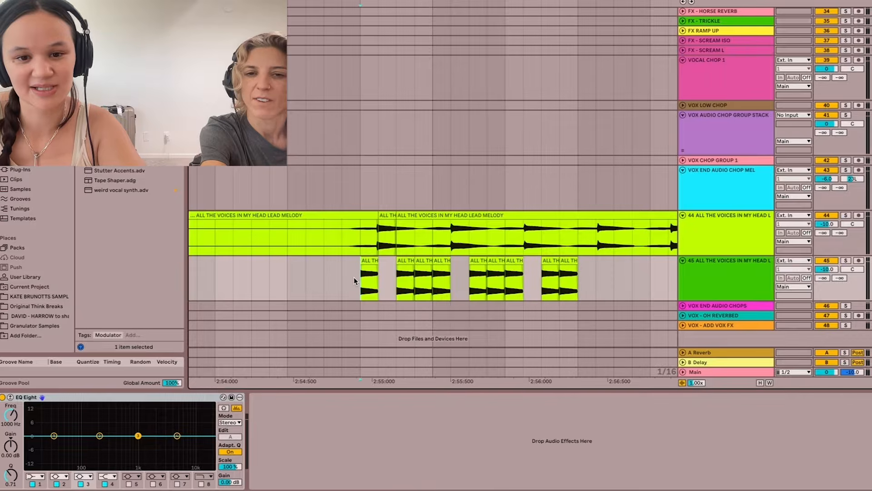
- Solo track 45 and play its chopped pattern from the first slice
left_click(845, 260)
key("space")
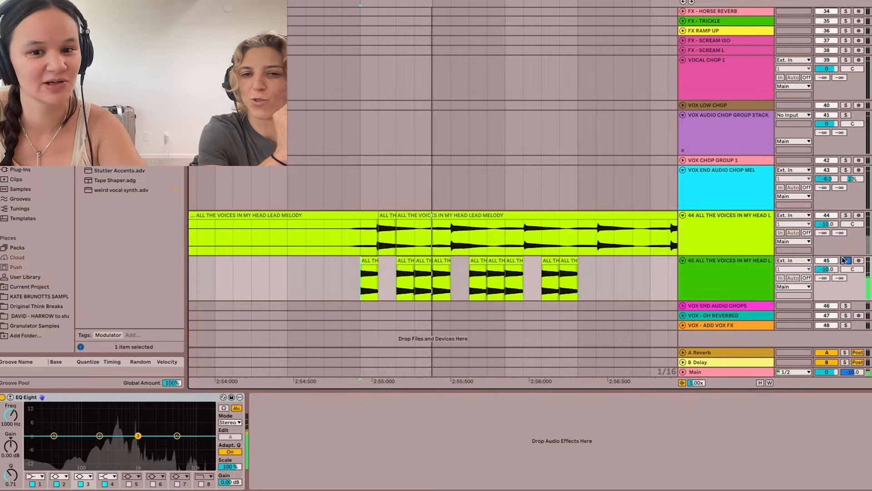
key("space")
key("minus")
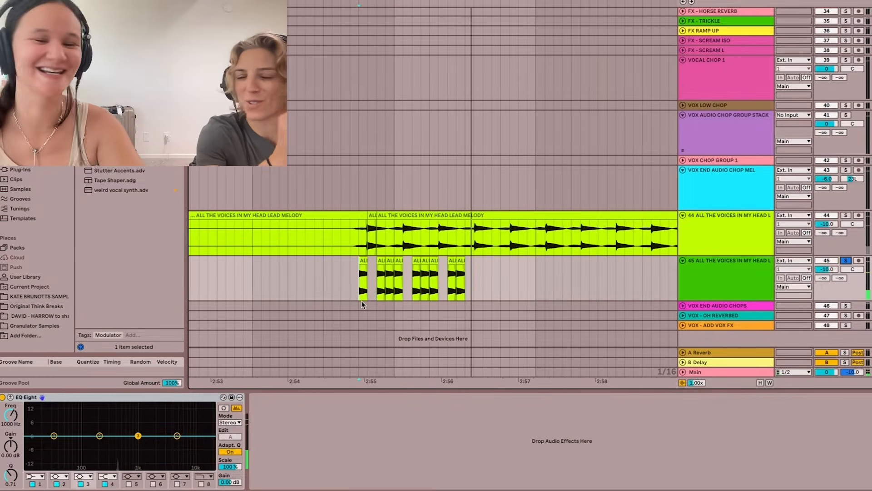
- Duplicate the whole chopped pattern once more on track 45 and play it from the start
left_click_drag(356, 285, 459, 288)
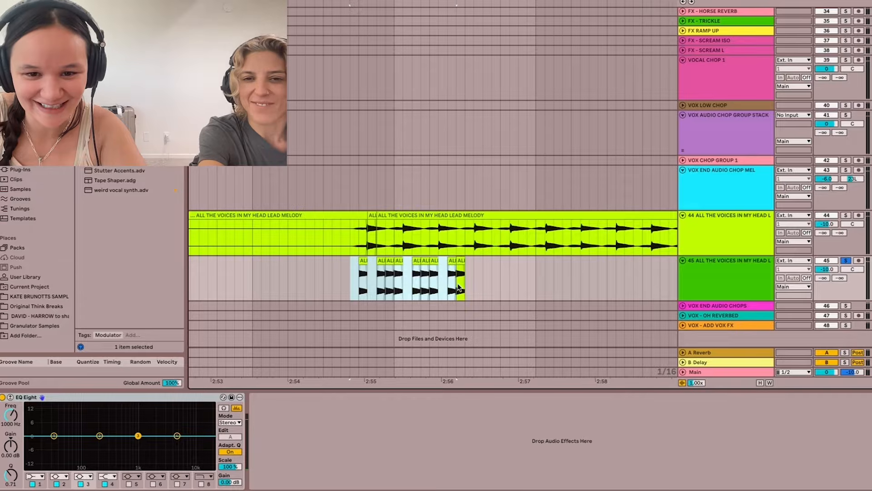
key("ctrl+d")
left_click(362, 287)
key("space")
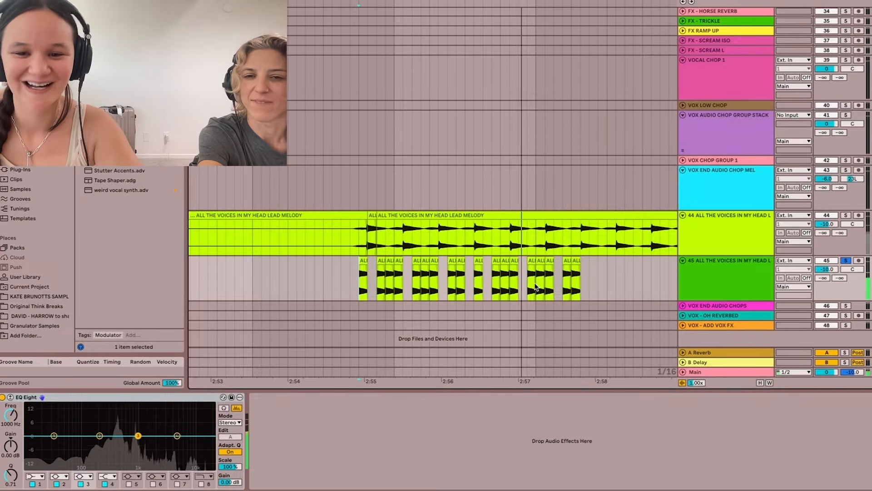
- Stop playback and delete the last slices of the pattern on track 45, from shortly after 2:57 onward
left_click_drag(534, 287, 589, 280)
key("space")
key("Delete")
- Duplicate track 45 with its chops and consolidate the copied slices on track 46 into a single clip
left_click(724, 256)
key("ctrl+d")
scroll(522, 300, "down", 2)
left_click_drag(550, 293, 387, 275)
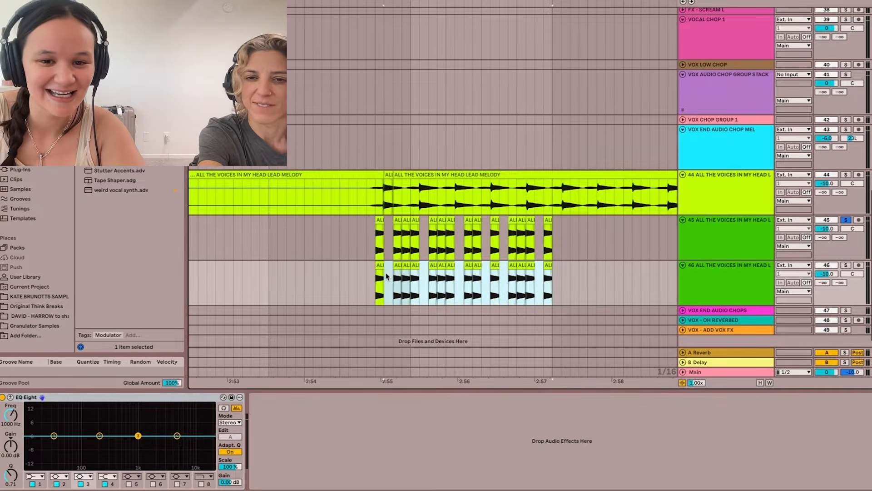
key("ctrl+j")
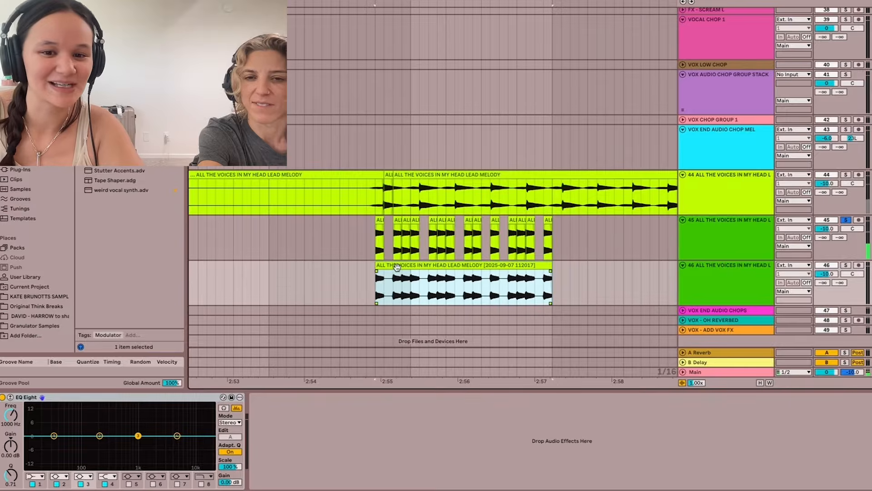
- Transpose the consolidated clip on track 46 by +7 semitones and play it with tracks 45 and 46 both soloed
double_click(396, 268)
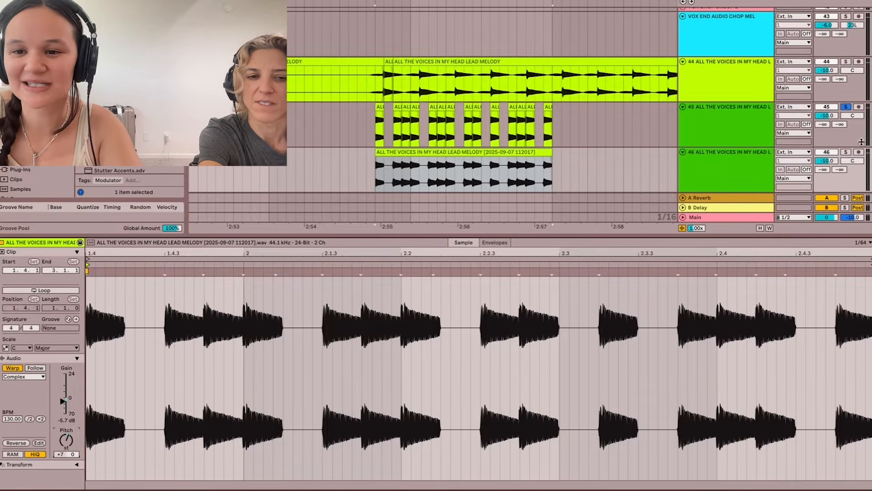
left_click(846, 152)
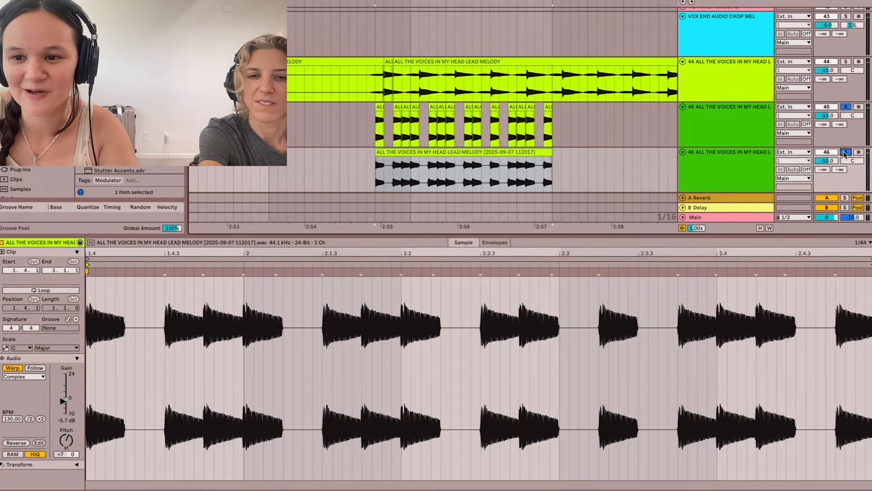
key("space")
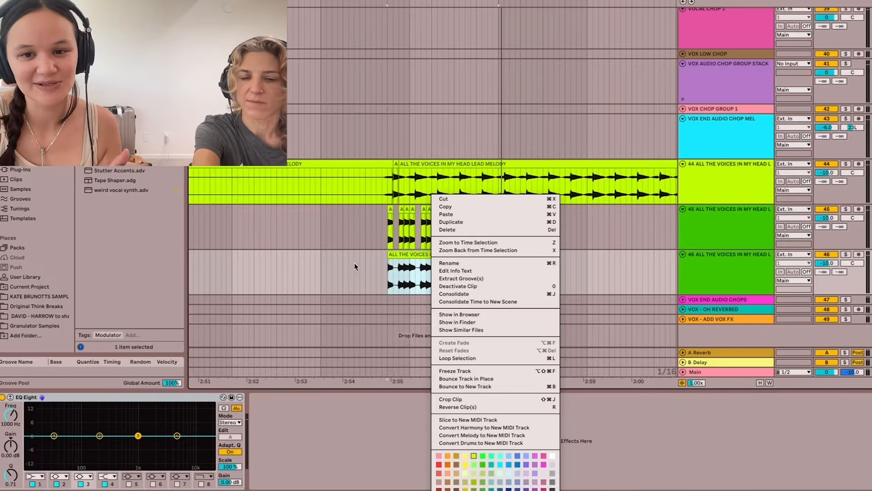
- Split the lead melody clip on track 44 just before the sustained vocal at about 3:57
left_click(354, 263)
scroll(354, 263, "down", 5)
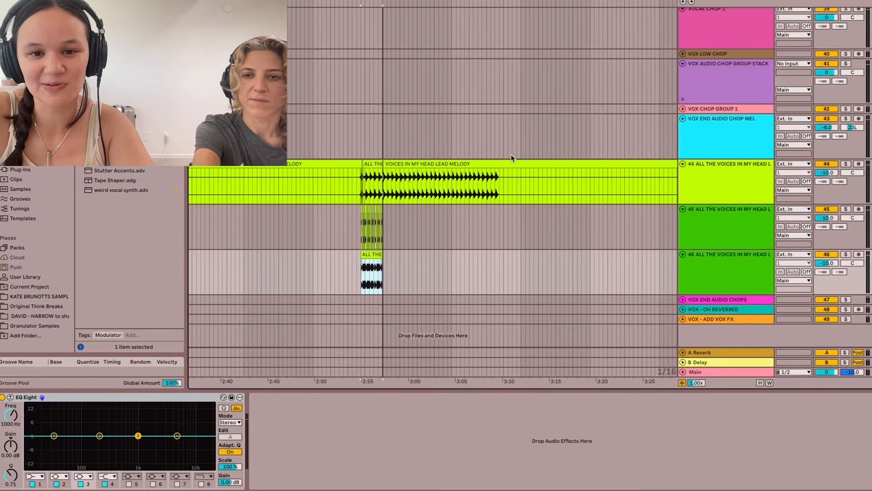
scroll(512, 155, "down", 3)
scroll(511, 157, "down", 4)
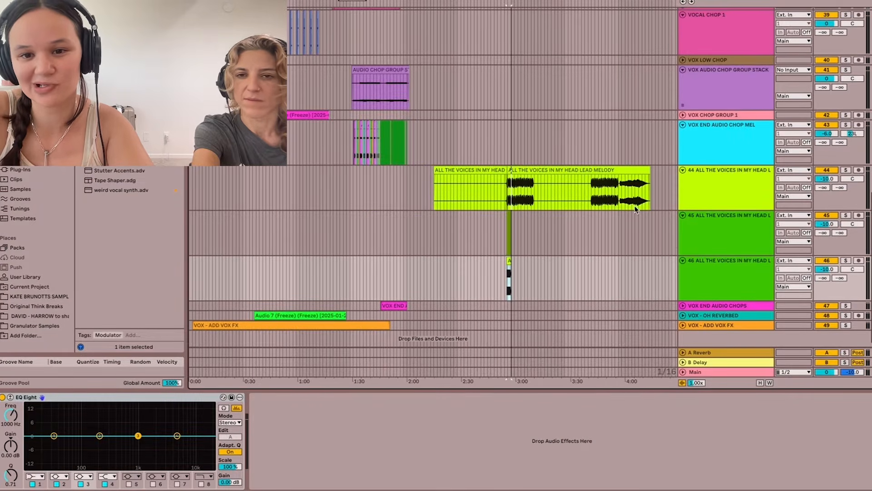
scroll(635, 209, "up", 6)
left_click(465, 204)
left_click(563, 189)
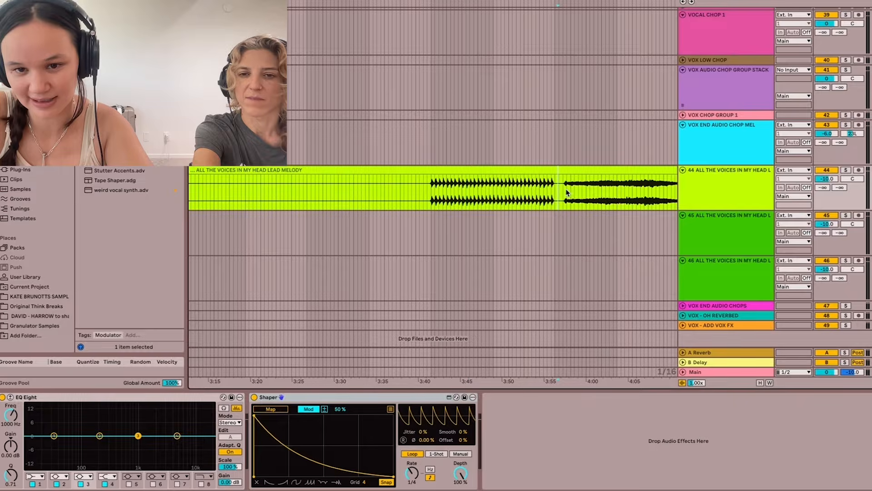
key("super+e")
- Split the sustained vocal on track 44 again at about 4:02 to isolate its opening part as a separate clip
scroll(584, 178, "right", 3)
scroll(584, 177, "up", 1)
left_click(538, 188)
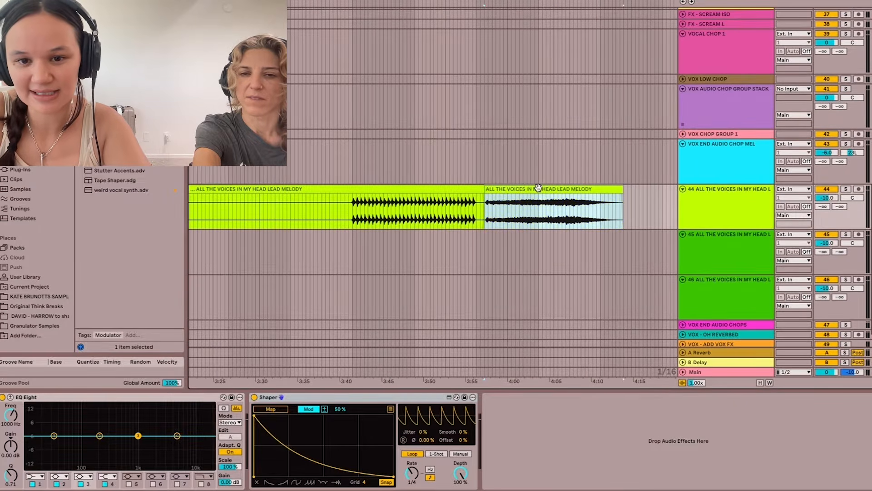
scroll(549, 208, "up", 4)
left_click(472, 207)
key("super+e")
- Slice the isolated vocal clip to a new MIDI track, with one slice per Transient and the Default slicing preset
right_click(425, 183)
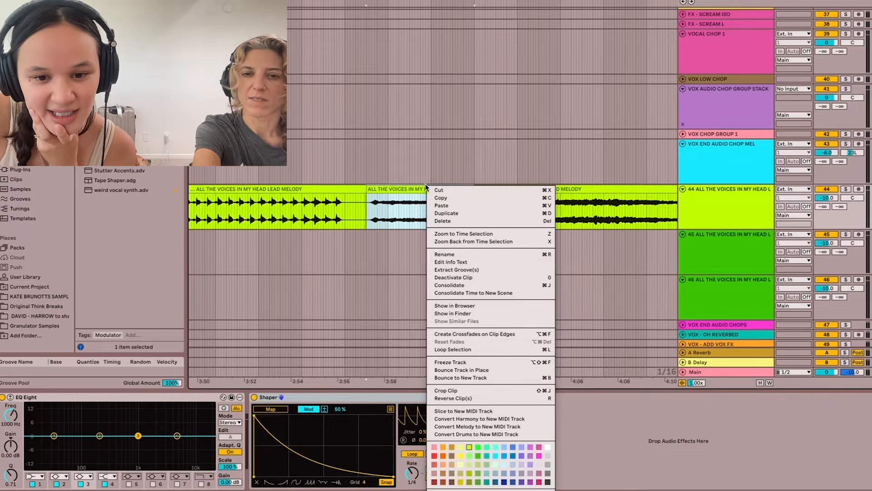
left_click(467, 411)
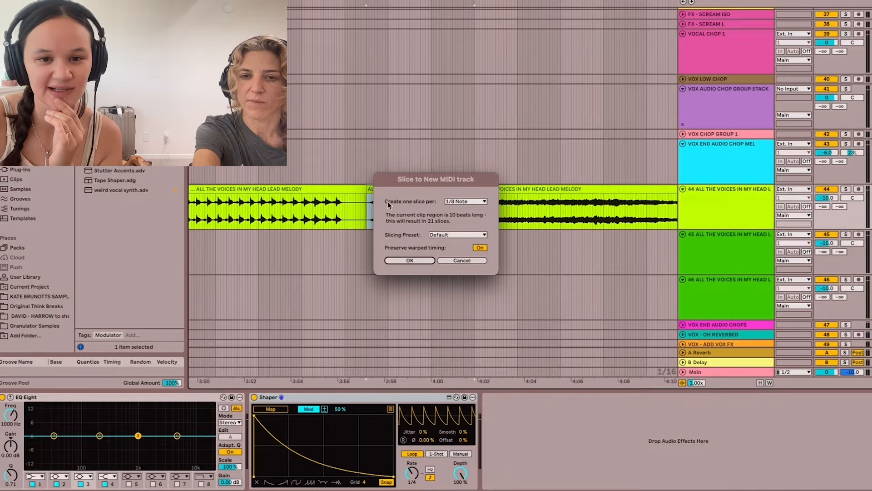
left_click(473, 203)
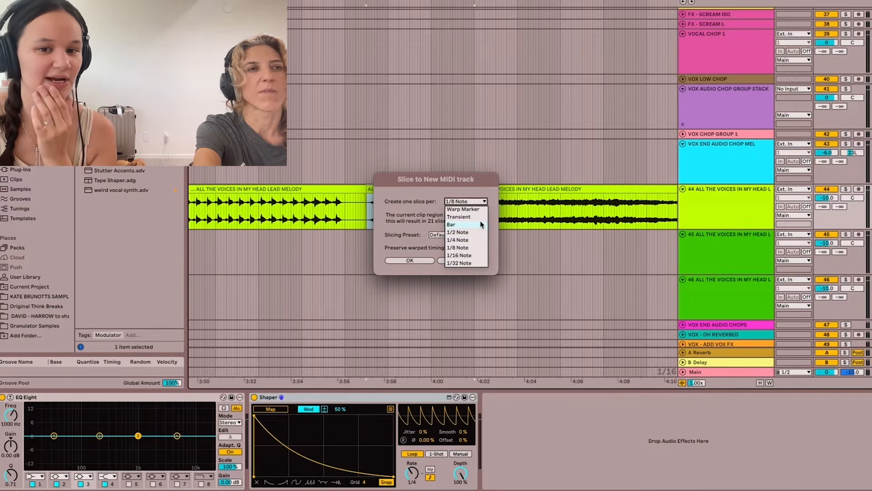
left_click(477, 216)
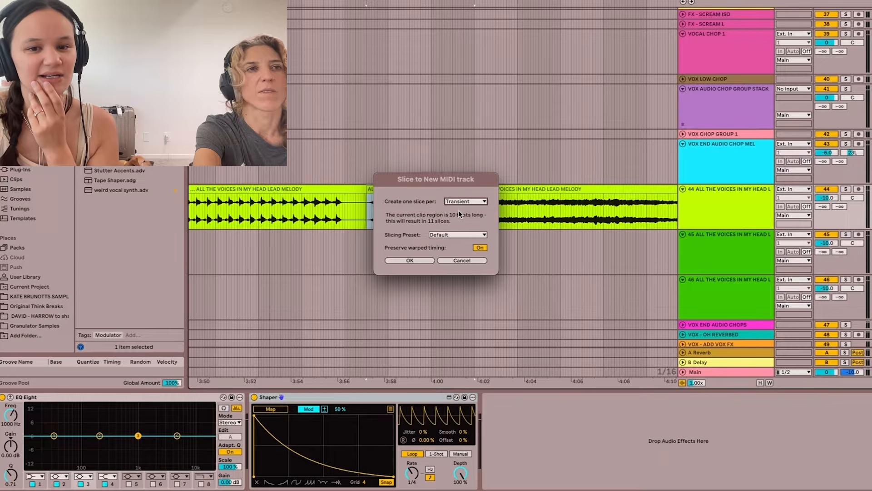
left_click(410, 260)
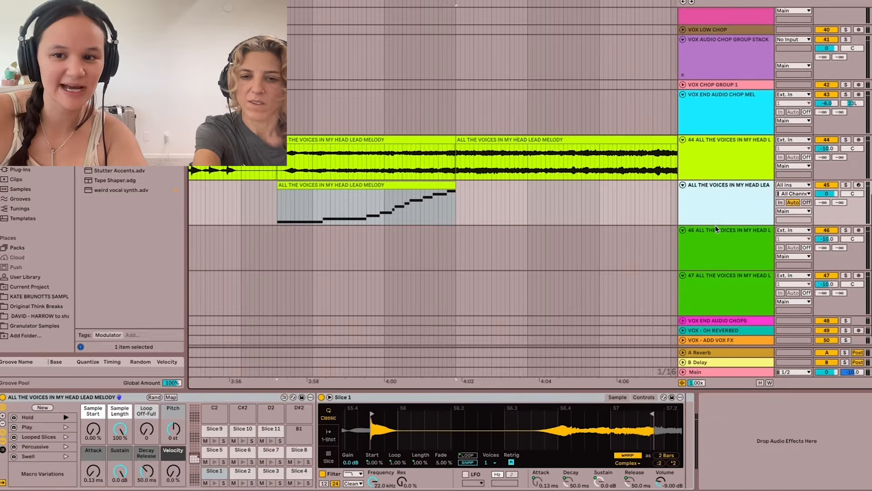
- Arm the new sliced MIDI track 45 for recording and audition its first slices in the drum rack
double_click(717, 213)
left_click(858, 185)
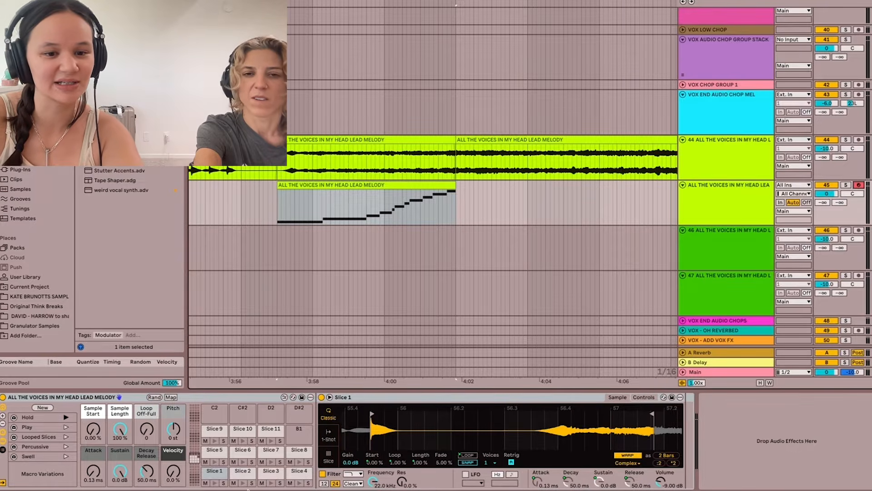
left_click(242, 484)
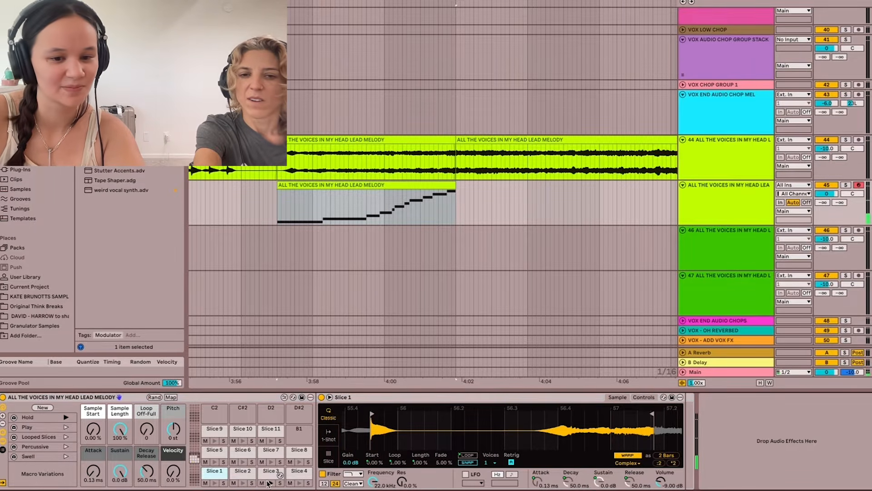
left_click(217, 484)
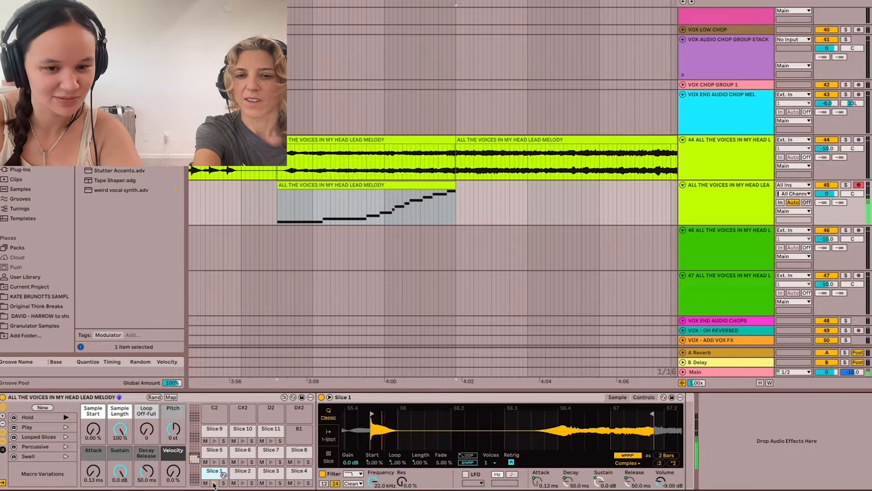
- Delete the sliced MIDI clip on track 45 and set the arrangement's fixed grid to 1/8
right_click(279, 196)
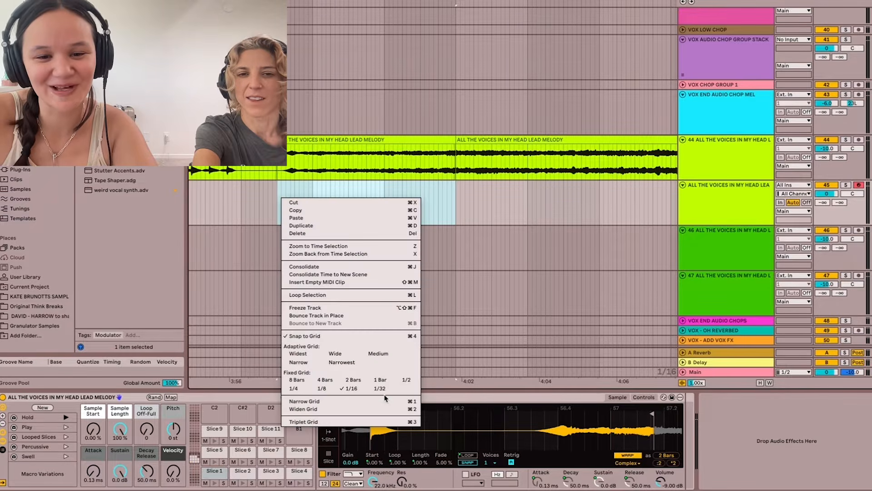
left_click(385, 383)
right_click(283, 208)
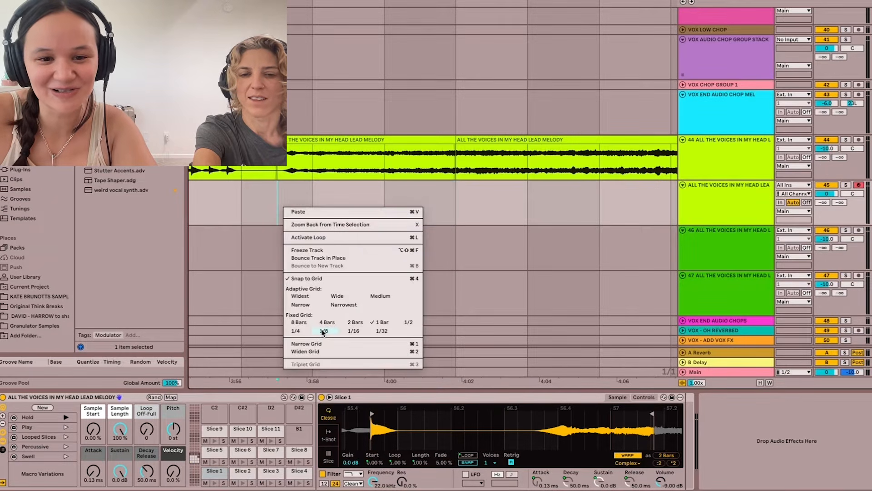
left_click(323, 331)
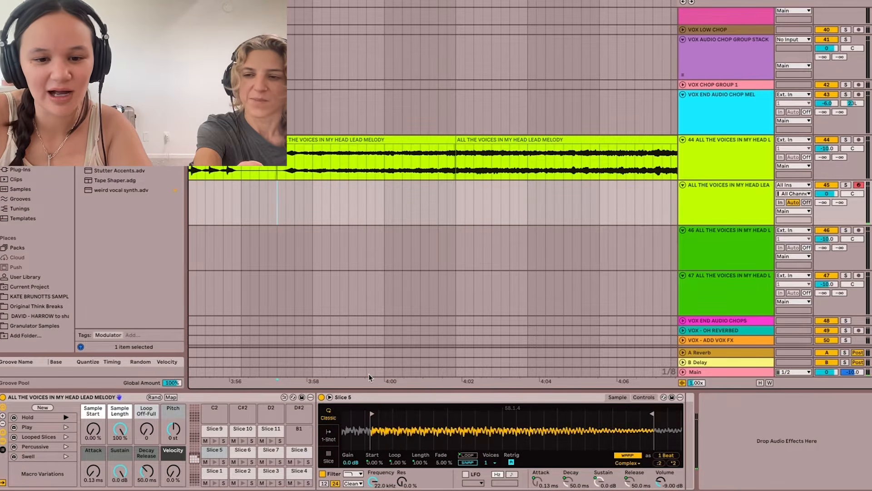
- Insert an empty MIDI clip on track 45 at about 3:57 and extend it to match the isolated vocal clip above
double_click(278, 213)
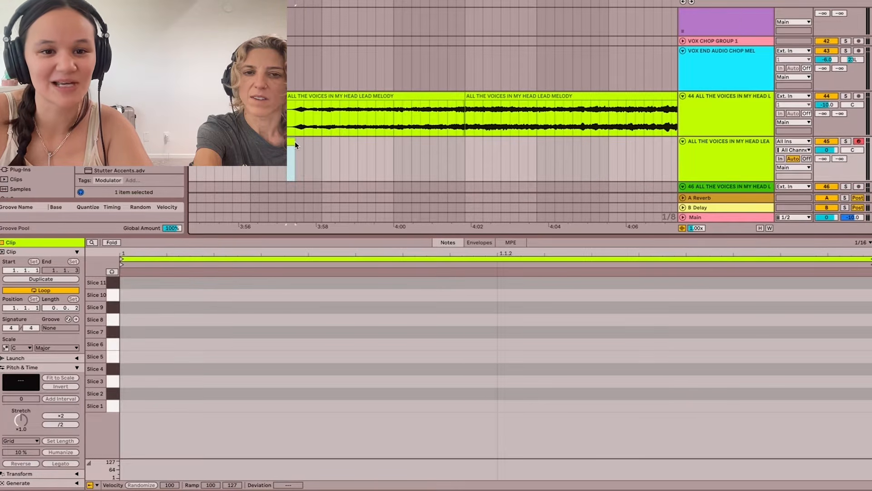
left_click_drag(292, 142, 466, 144)
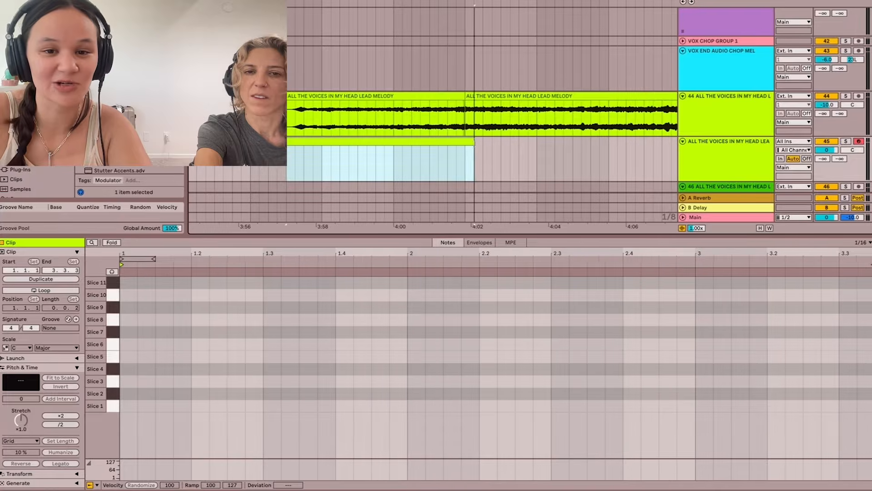
- Draw short notes on Slices 3, 5, 3, 7, 8 and 3 from the clip's start, plus a longer Slice 3 note at 1.3
double_click(128, 381)
double_click(146, 356)
double_click(165, 381)
double_click(203, 331)
double_click(241, 319)
double_click(259, 381)
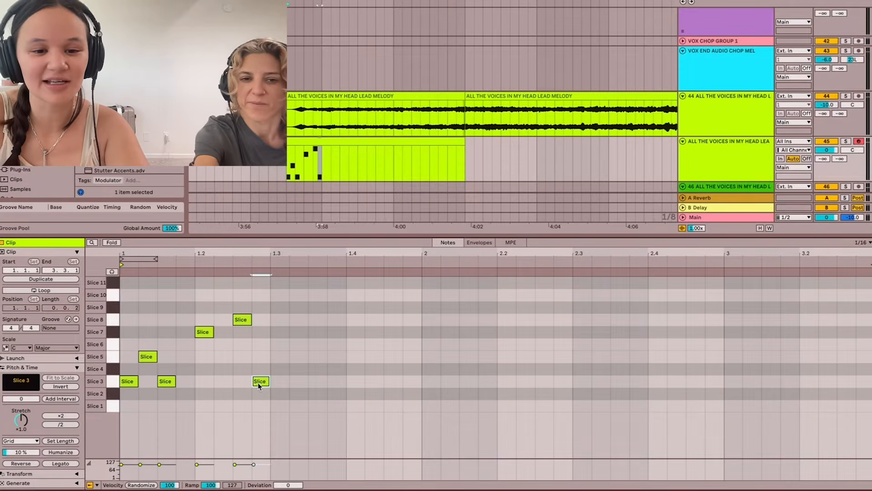
double_click(280, 382)
left_click_drag(288, 381, 326, 382)
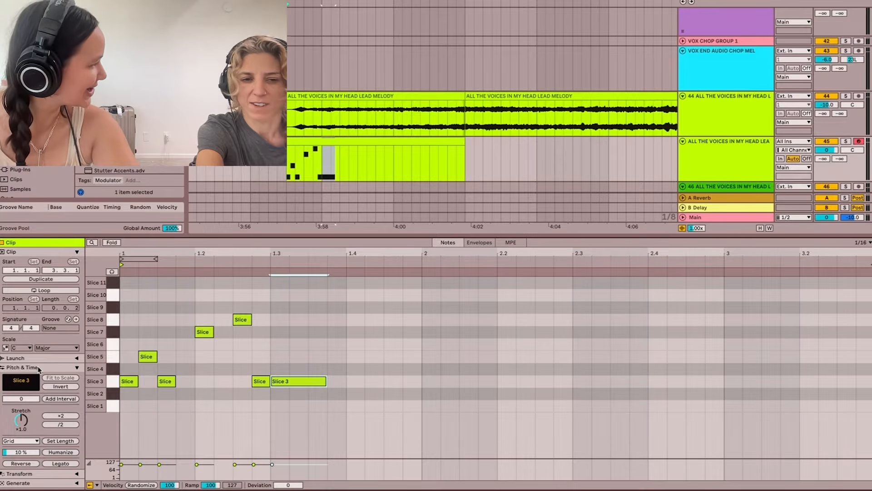
- Select and delete all the hand-drawn notes in the MIDI clip on track 45
left_click_drag(394, 404, 42, 314)
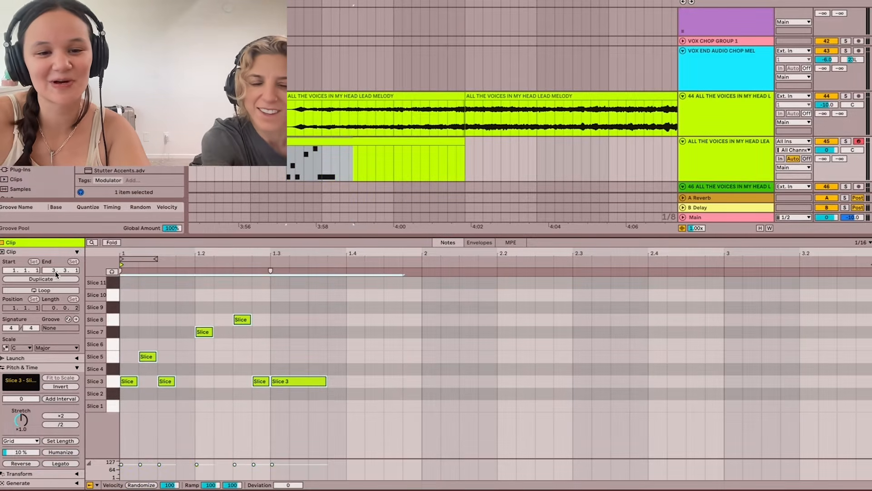
key("Delete")
- Change the colour of the empty MIDI clip on track 45 to orange
scroll(306, 156, "down", 2)
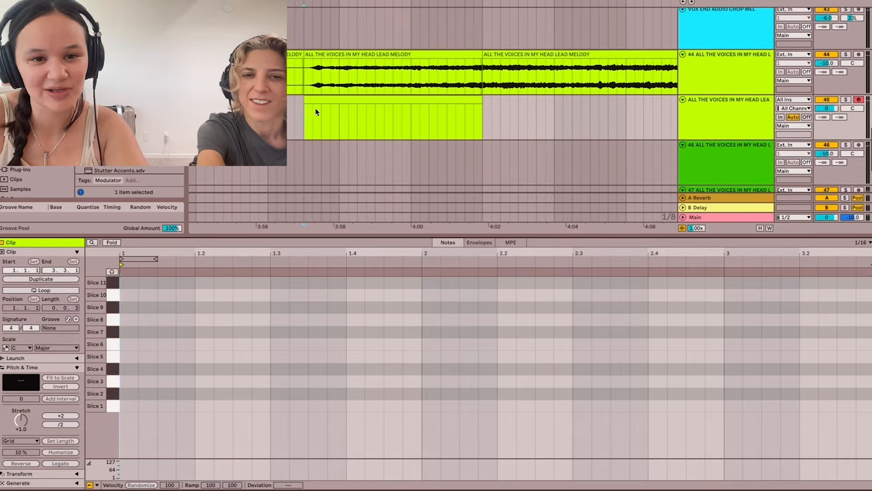
left_click(315, 100)
right_click(318, 99)
left_click(335, 288)
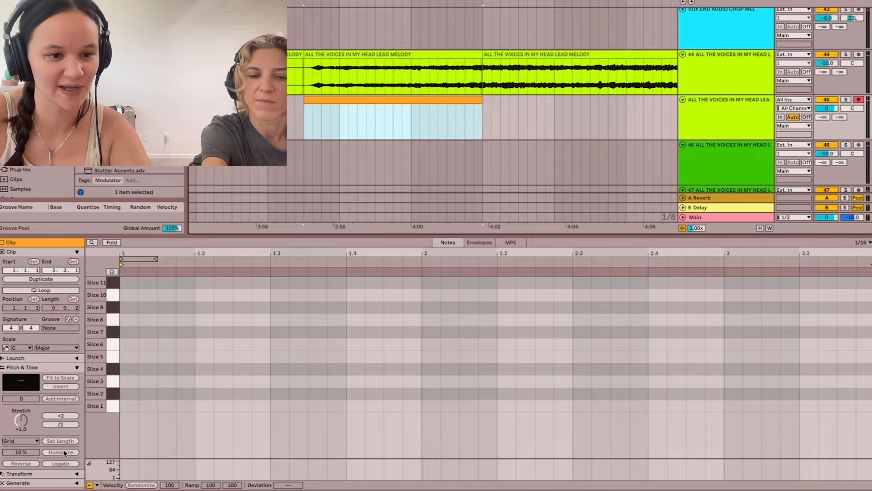
- Collapse the clip's Pitch & Time section and expand its Generate section
left_click(73, 367)
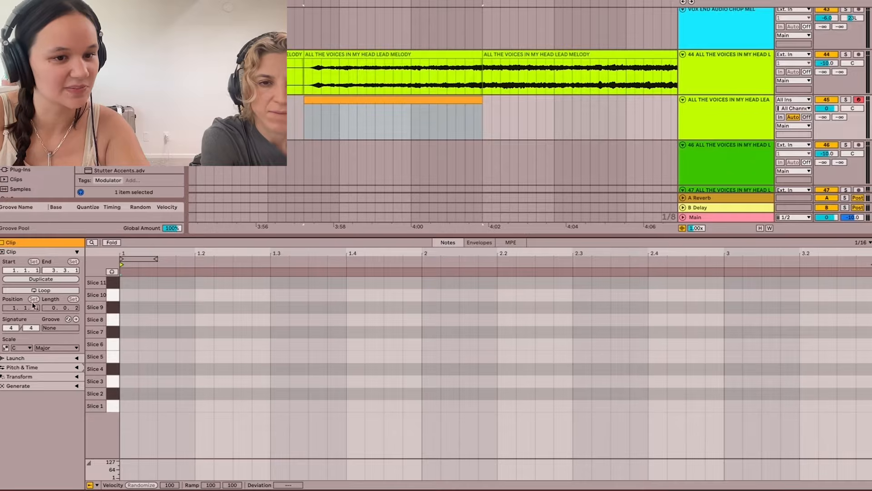
left_click(76, 386)
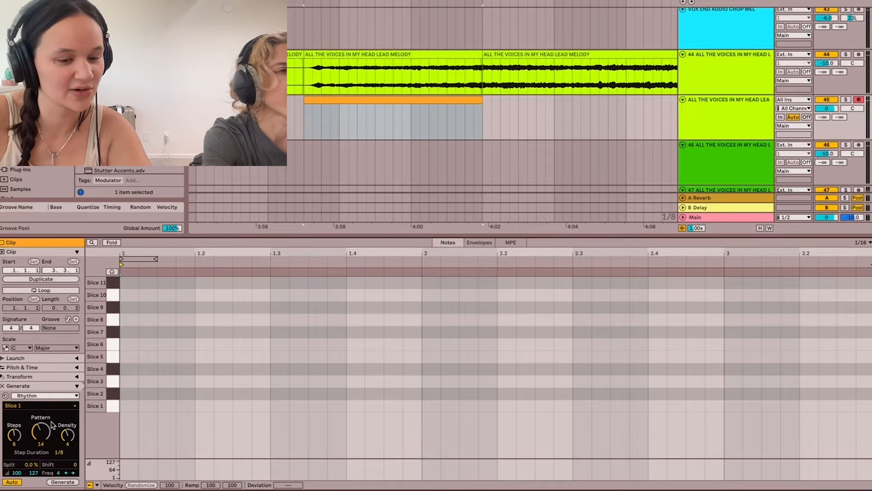
- Try generating a Rhythm pattern of Slice 1 notes in the clip, and undo it
left_click(66, 485)
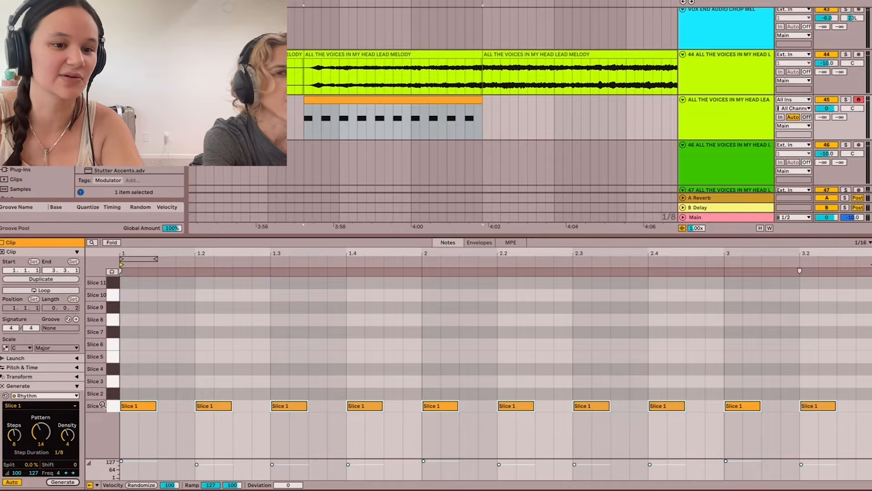
key("ctrl+z")
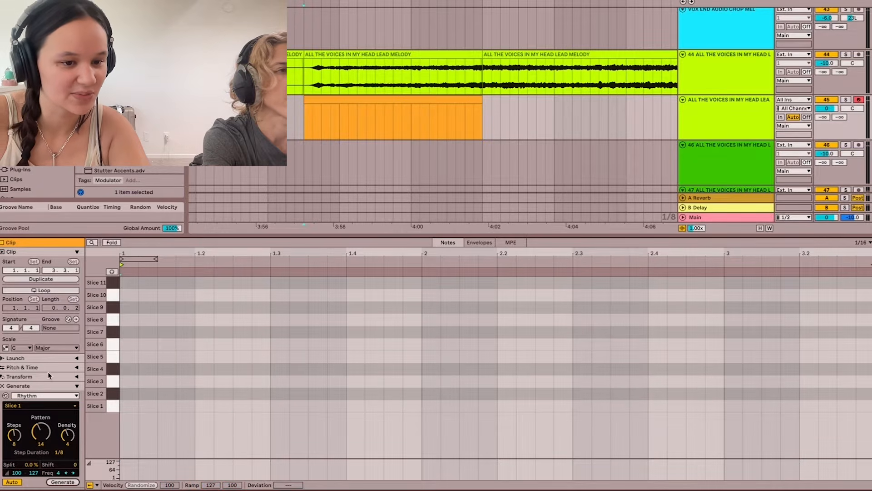
- Generate Seed notes across Slices 1 to 11 with durations from 1/16 to 1/2, maximum velocity 96 and density 21%
left_click(61, 395)
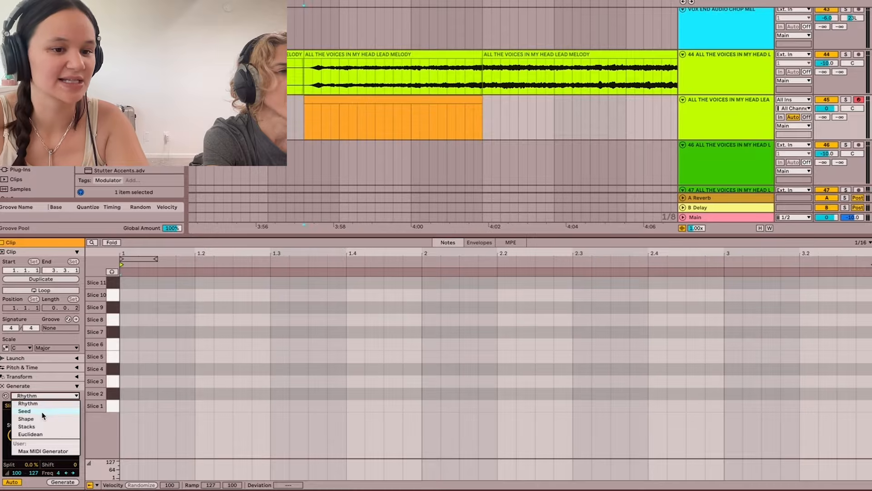
left_click(25, 411)
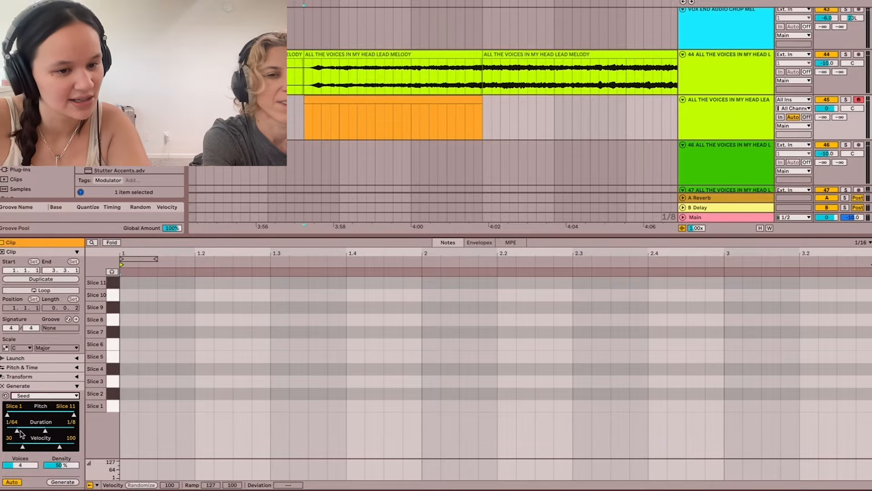
left_click_drag(16, 430, 30, 430)
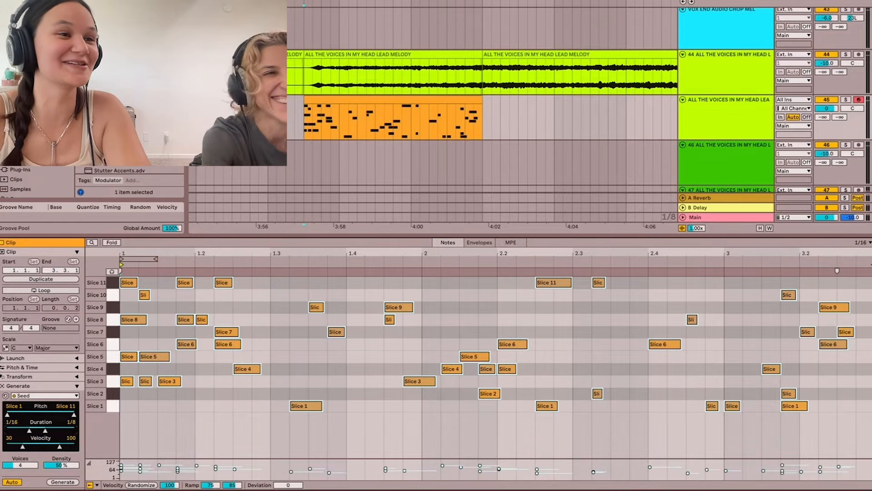
left_click_drag(45, 430, 31, 432)
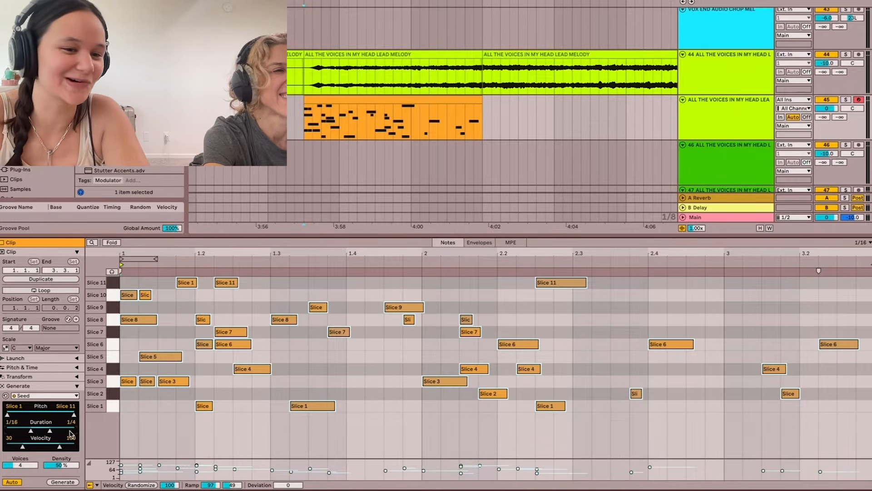
left_click_drag(31, 432, 56, 431)
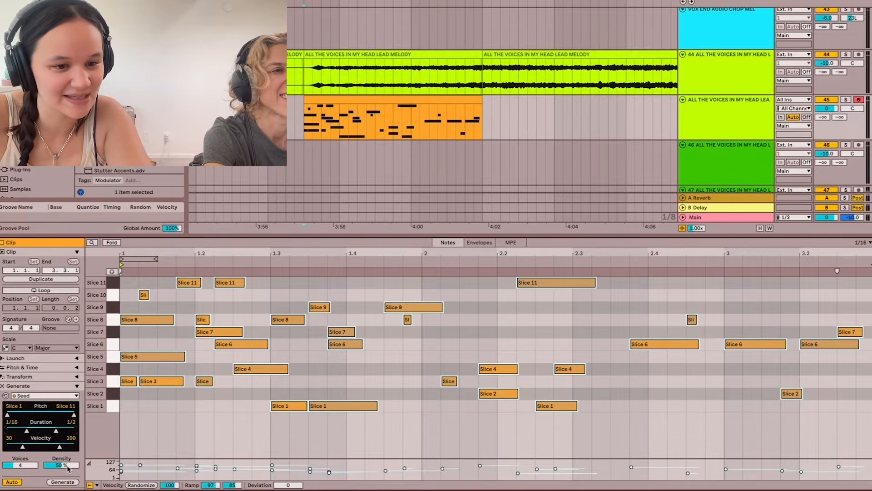
left_click_drag(56, 446, 58, 466)
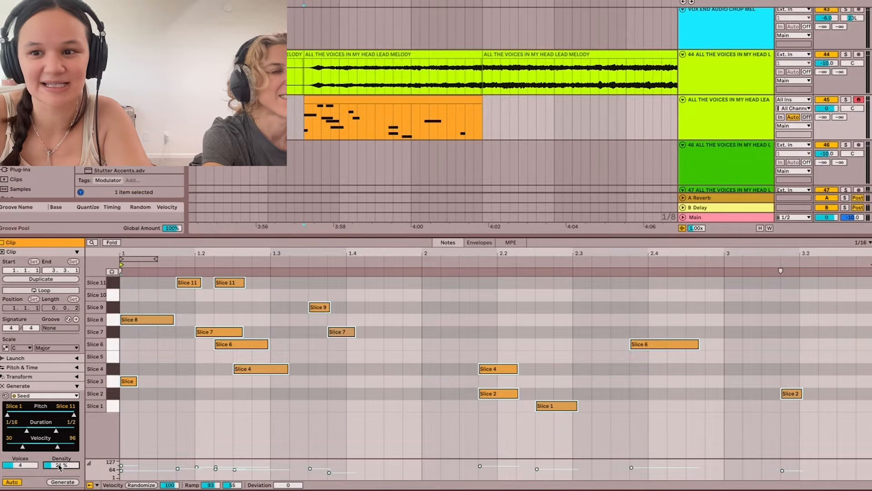
- Solo track 45 and play the generated slice pattern
left_click(846, 100)
key("space")
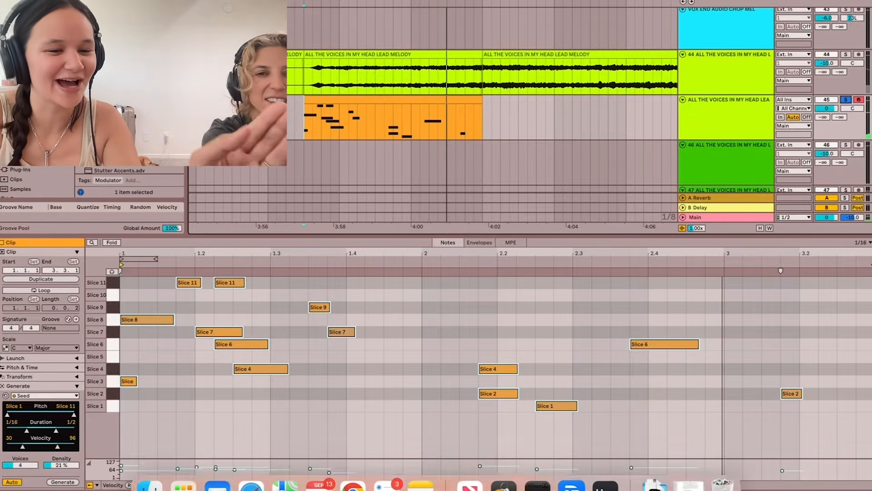
- Generate a new Seed pattern in the clip with density 48% and audition it
left_click(68, 481)
mouse_move(67, 466)
left_mouse_down()
mouse_move(67, 452)
mouse_move(70, 467)
left_mouse_up()
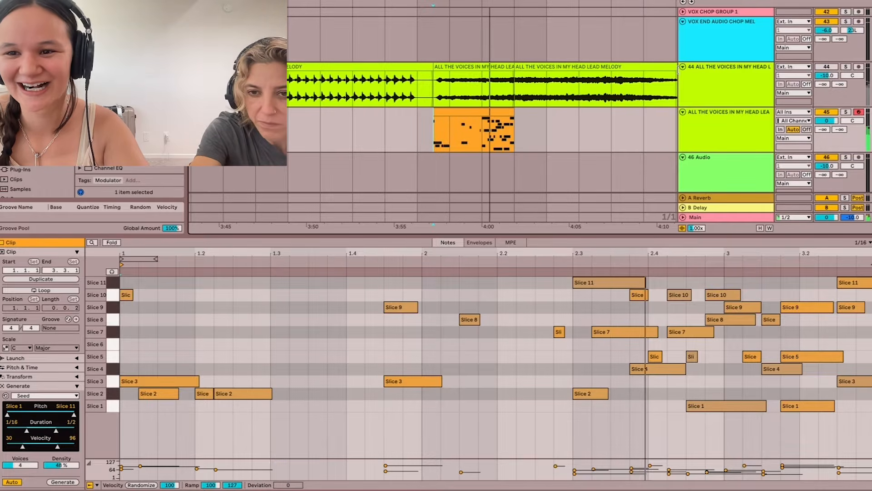
key("space")
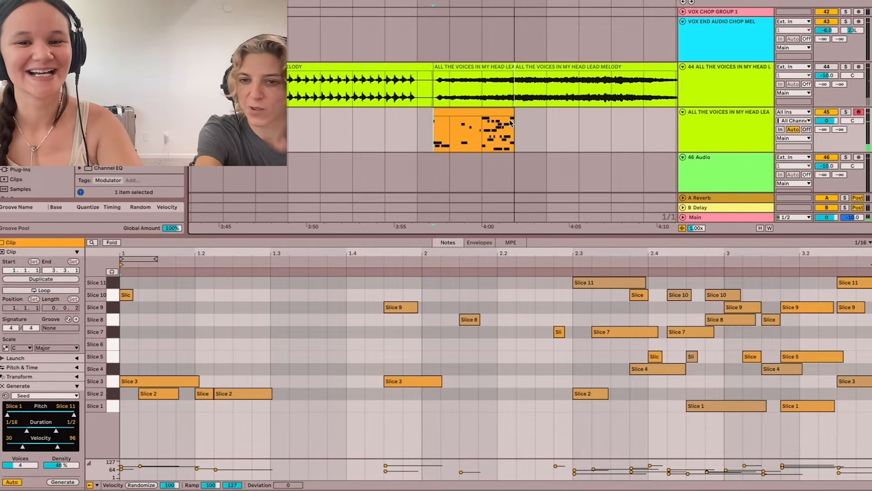
- Set the arrangement grid to 1/16, split off the dense passage at 4:00 in the track 45 clip, and duplicate the track
scroll(512, 124, "up", 3)
scroll(512, 124, "up", 2)
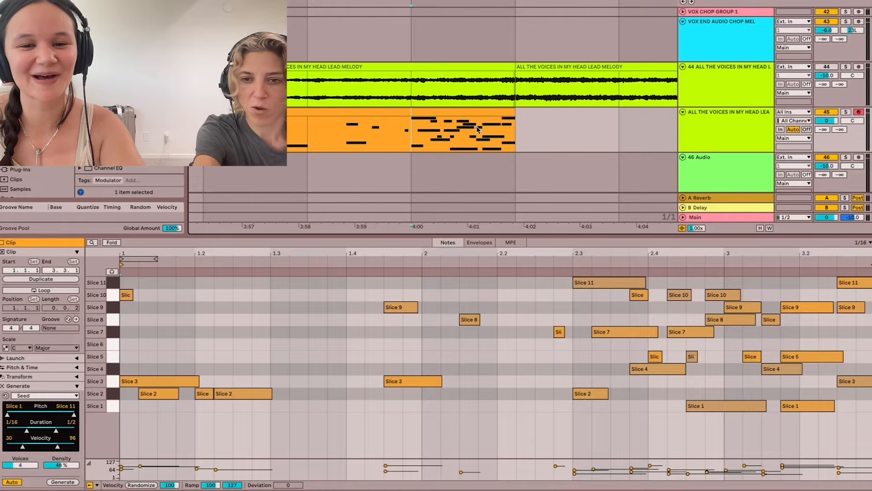
right_click(573, 141)
left_click(647, 252)
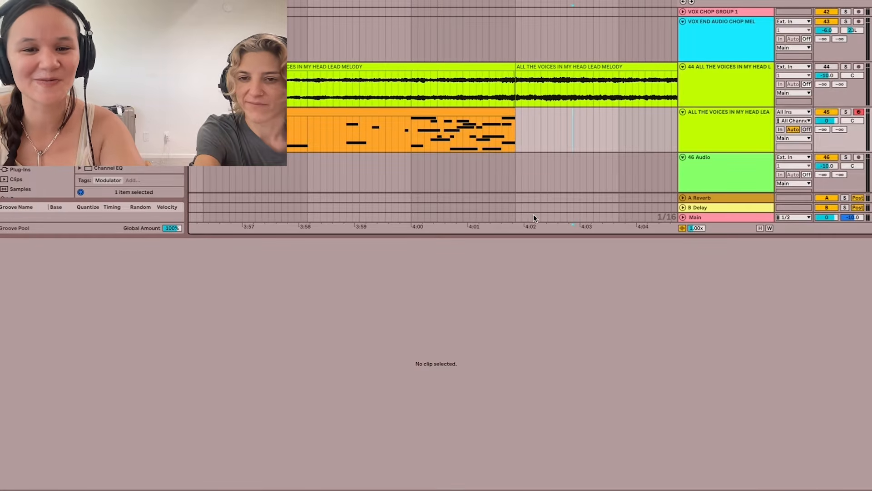
mouse_move(406, 140)
left_mouse_down()
mouse_move(463, 140)
mouse_move(413, 143)
left_mouse_up()
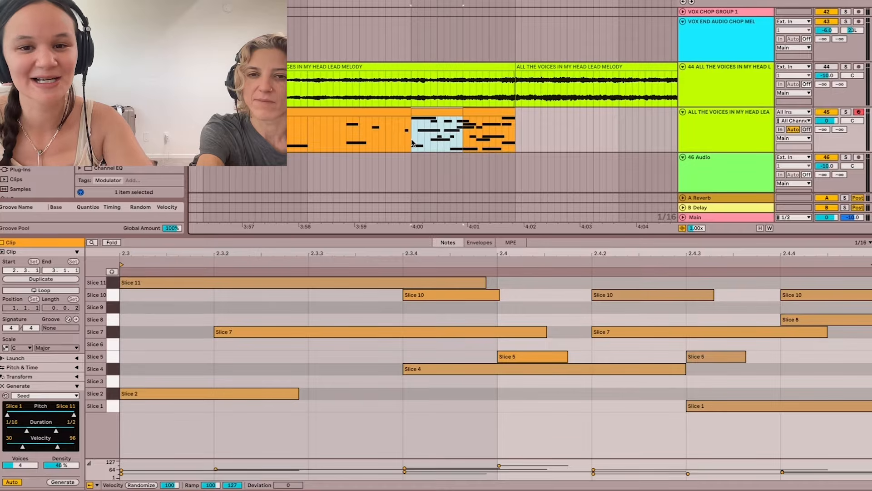
left_click(727, 130)
key("ctrl+d")
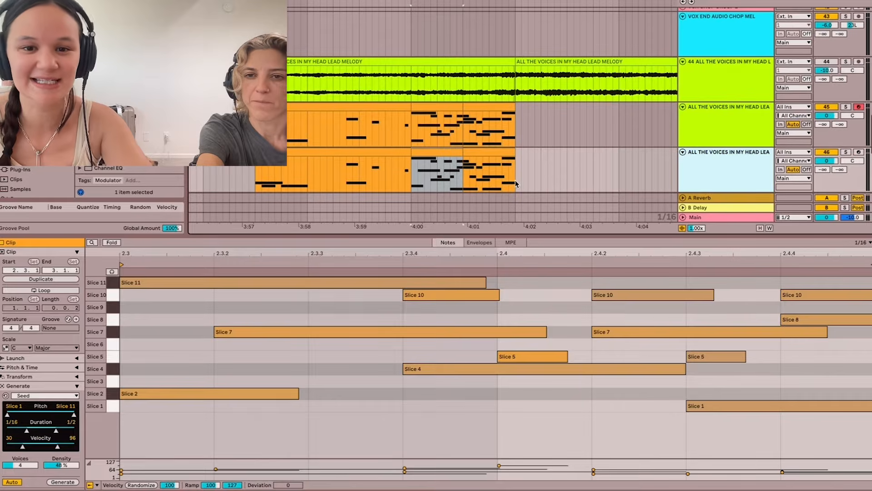
- Clear all clips from track 45 and trim track 46 to only the short passage starting at 4:00
left_click(491, 156)
key("Delete")
left_click_drag(517, 124, 243, 126)
key("Delete")
left_click(255, 126)
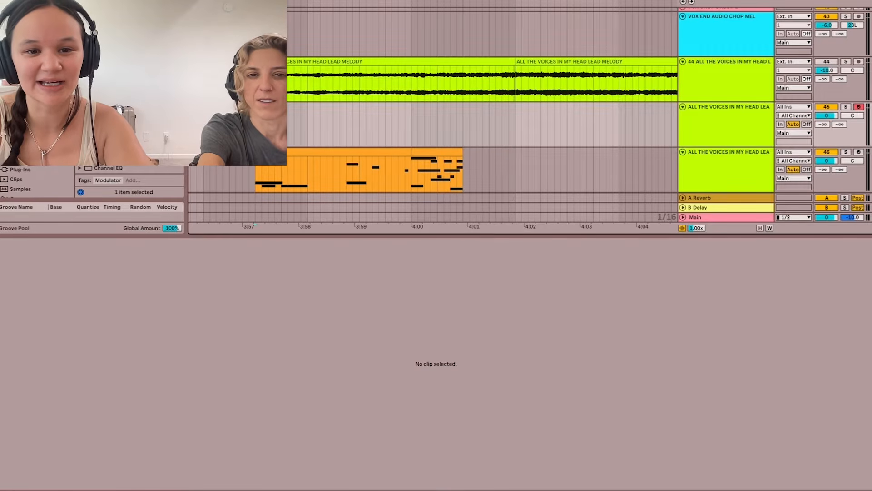
left_click(353, 150)
key("Delete")
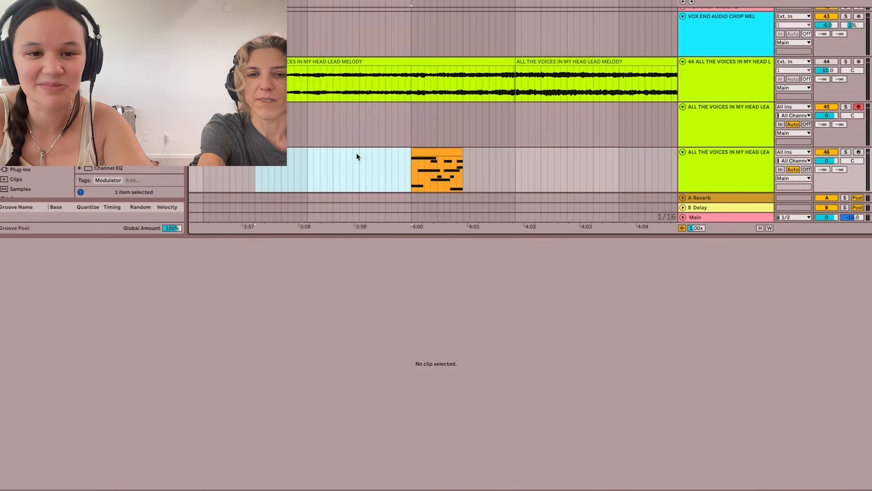
- Copy the passage clip from track 46 up to the same position on track 45 and open its notes
left_click(726, 118)
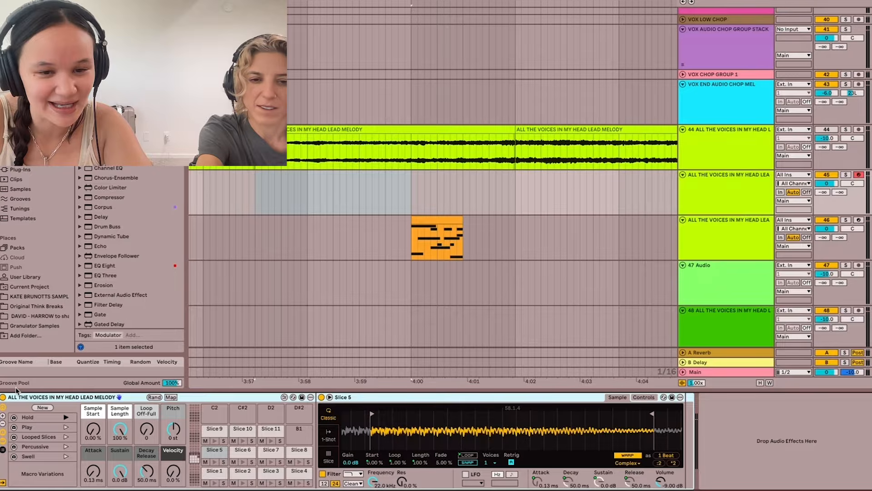
left_click(418, 219)
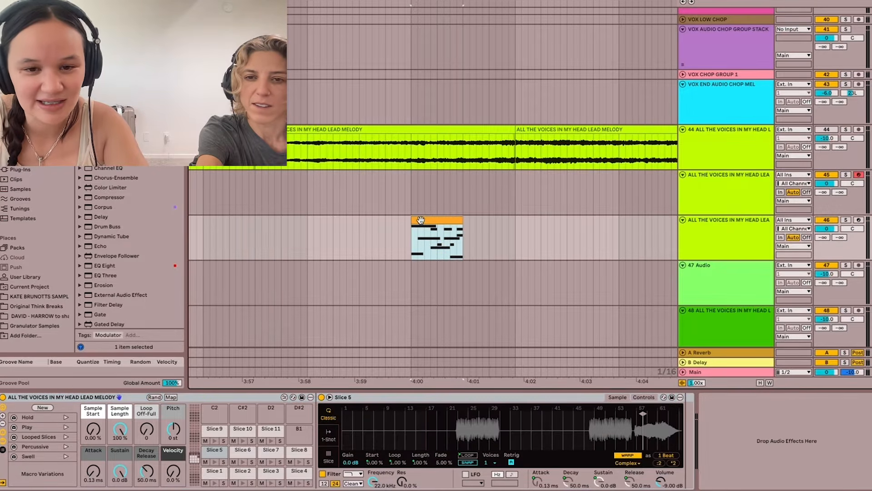
left_click_drag(419, 219, 428, 173)
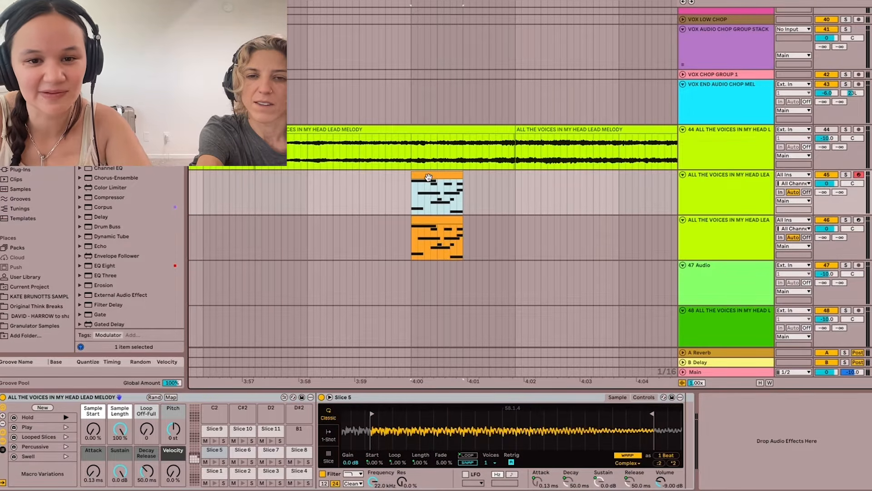
double_click(427, 177)
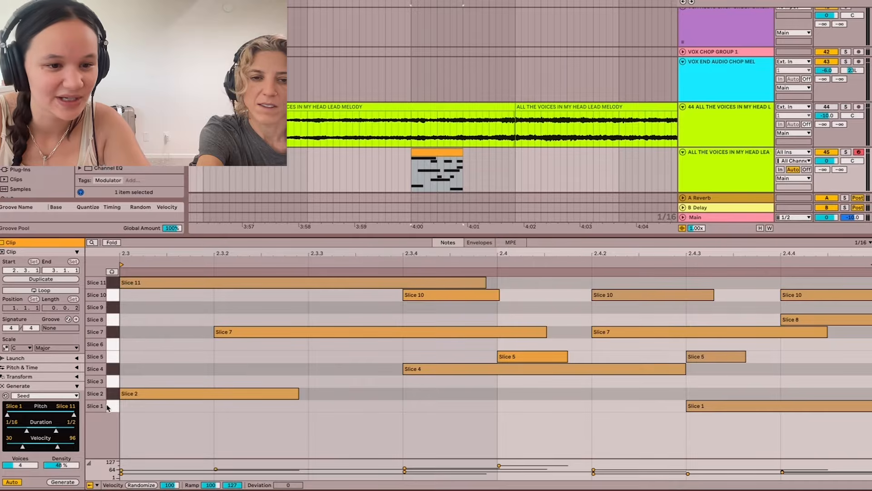
- Try generating Seed notes on top of the copied clip's notes, and clear all notes from the clip
left_click(61, 481)
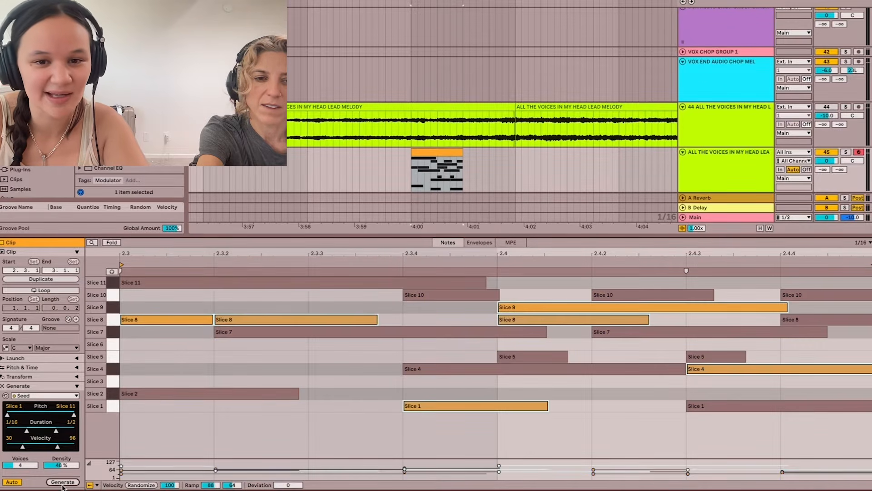
key("ctrl+a")
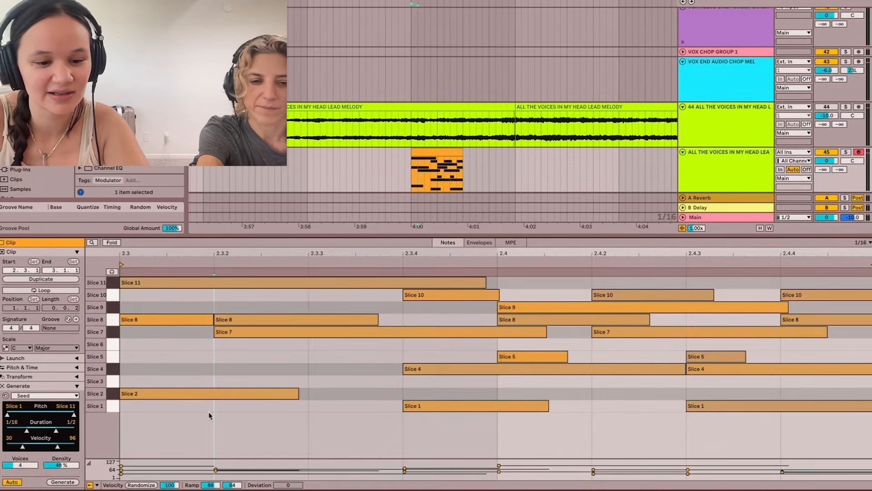
key("Delete")
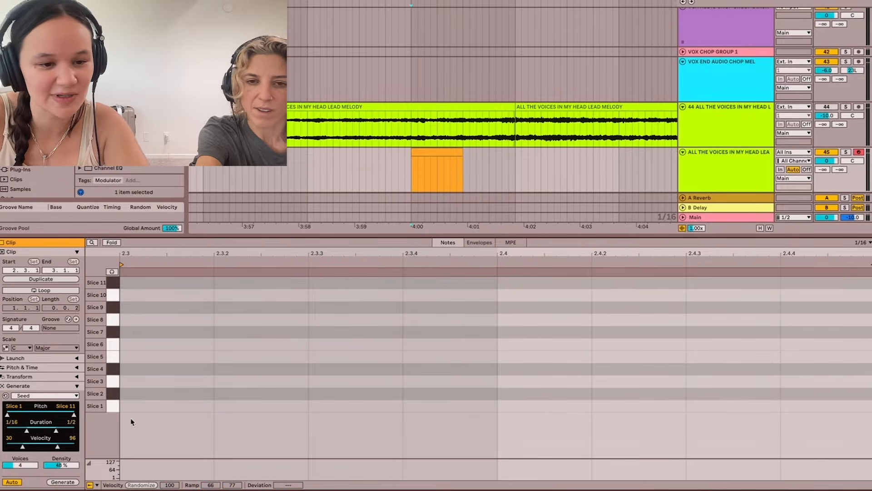
- Generate new Seed patterns in the emptied clip, with the maximum note duration set to 1/4
left_click(62, 481)
left_click(67, 483)
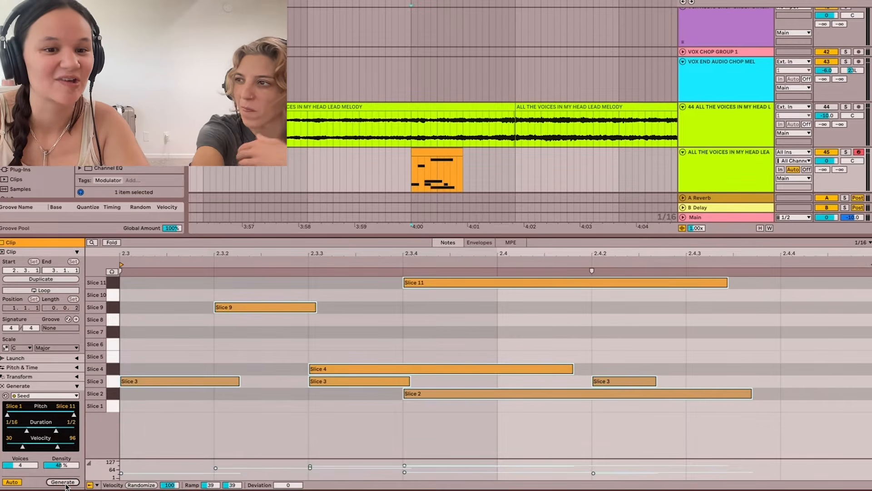
left_click(66, 484)
left_click(64, 483)
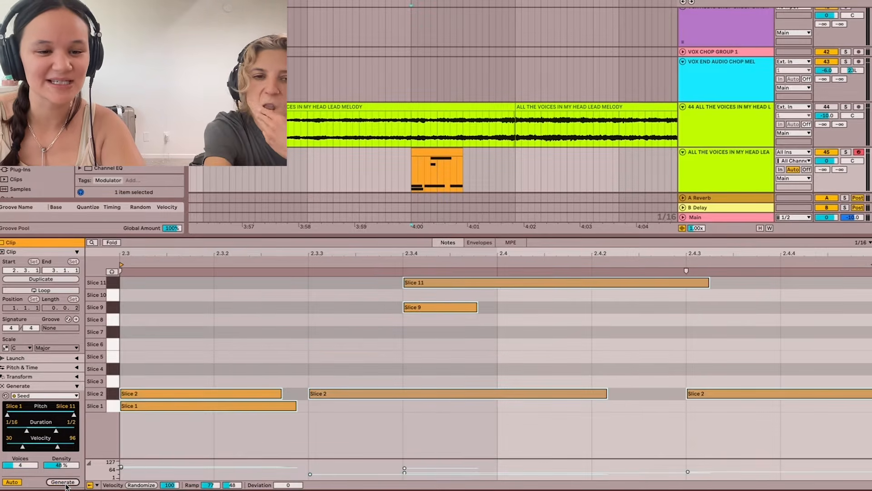
left_click_drag(55, 431, 49, 430)
- Move the newly generated clip on track 45 to directly follow the track 46 clip, and play both clips back to back
scroll(438, 173, "down", 3)
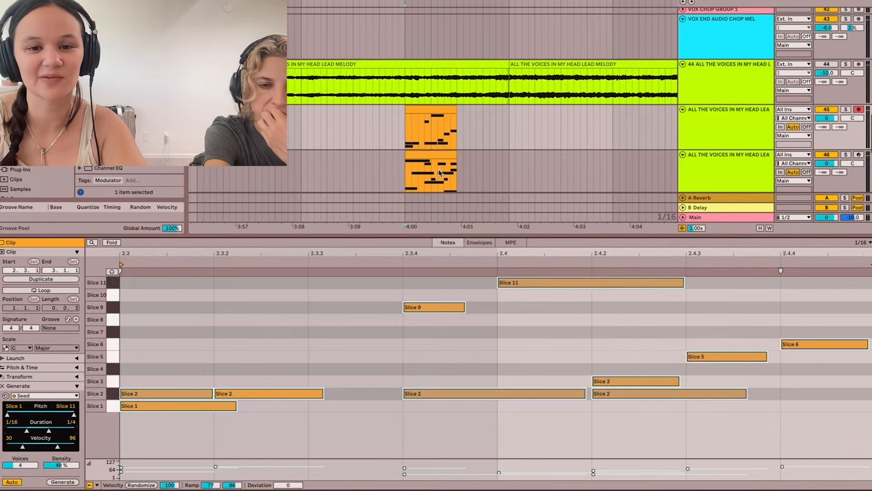
left_click_drag(428, 110, 481, 114)
left_click(402, 137)
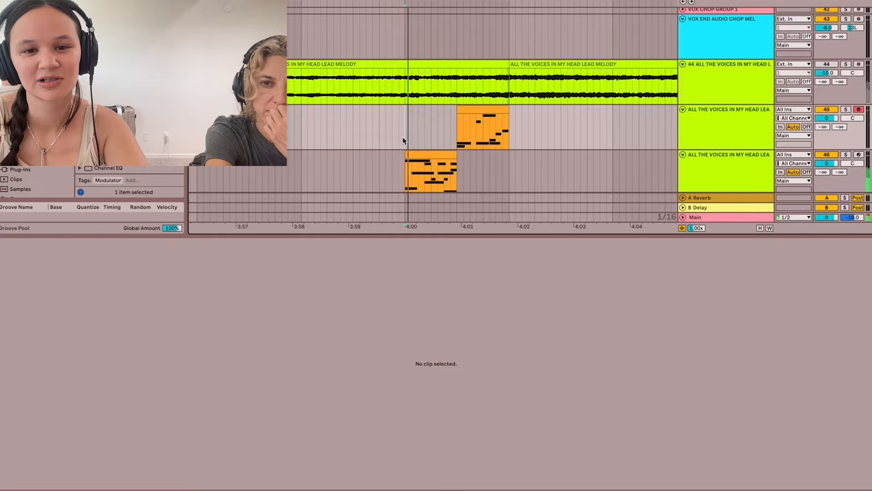
left_click_drag(400, 138, 509, 165)
key("space")
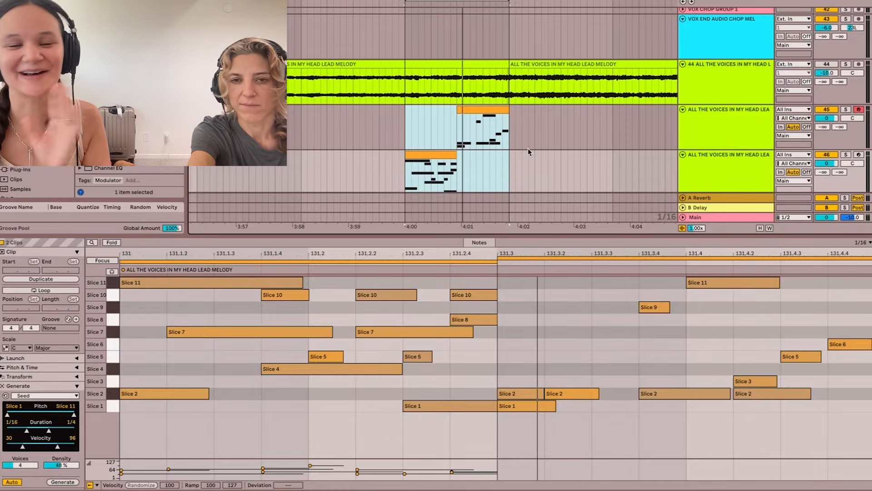
left_click(527, 153)
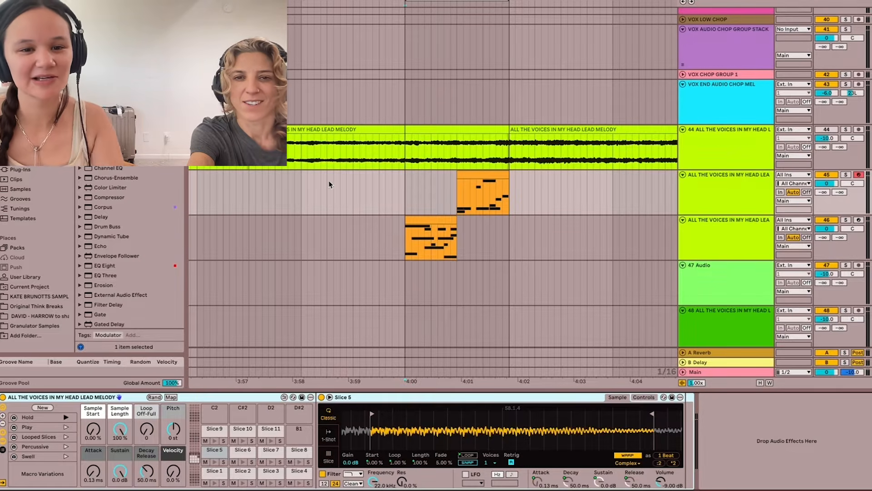
- Solo track 44 to audition the original lead melody from about 3:57, unsolo it, and play the chopped clips from 4:00 for comparison
left_click(262, 156)
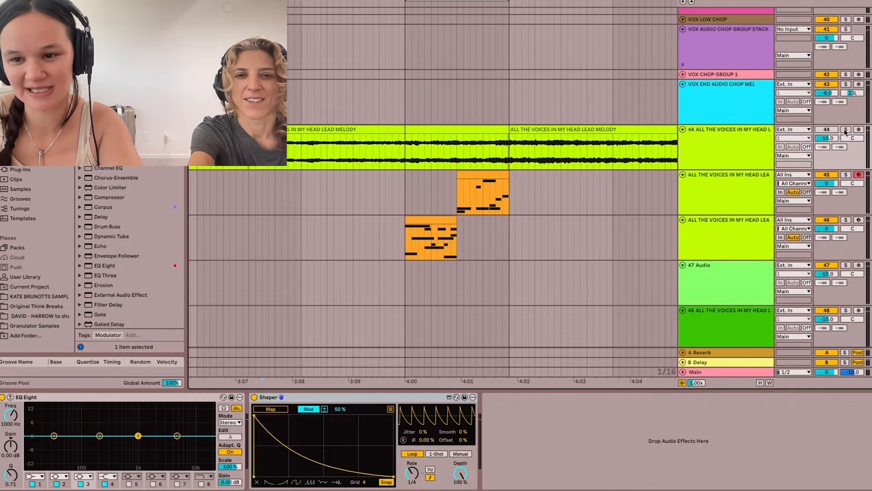
left_click(846, 130)
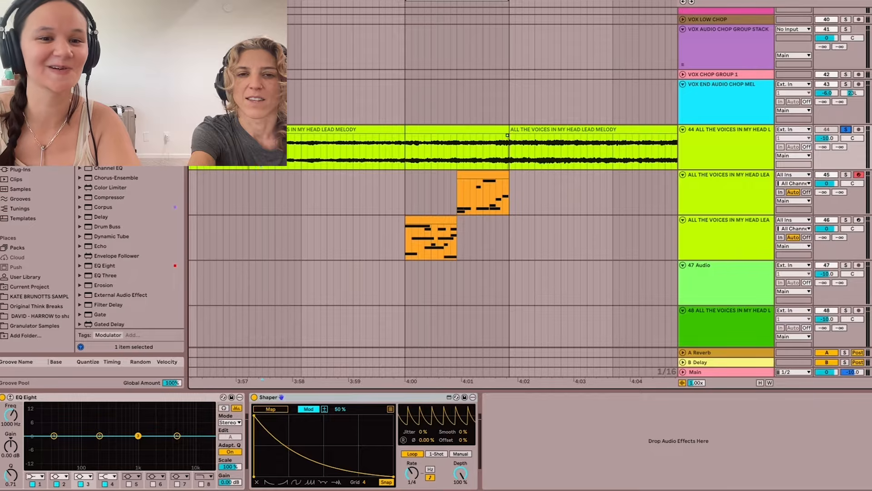
key("space")
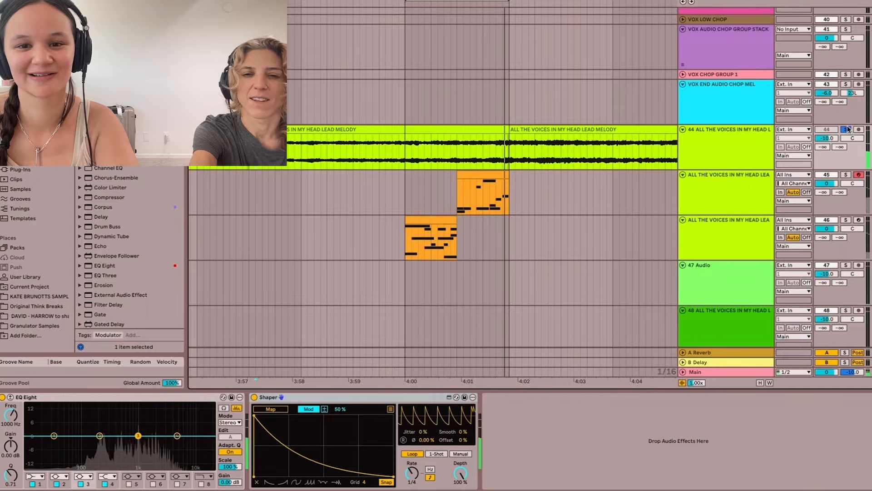
left_click(848, 129)
key("space")
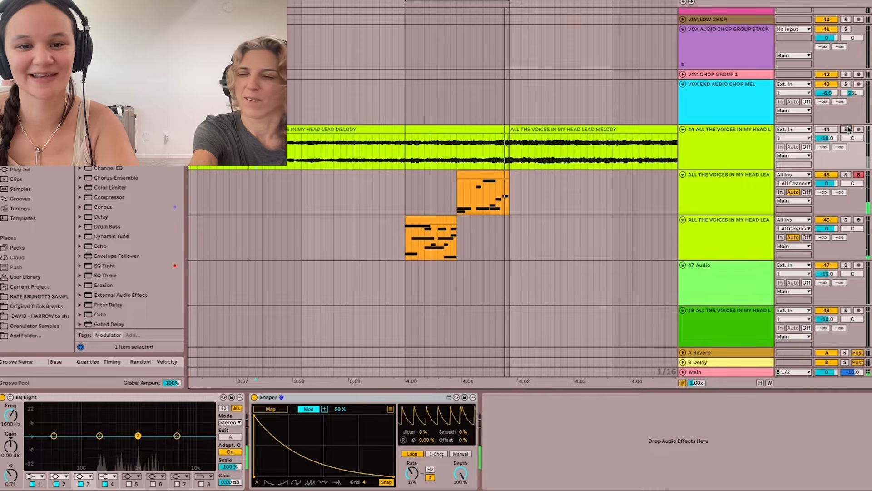
left_click(406, 206)
key("space")
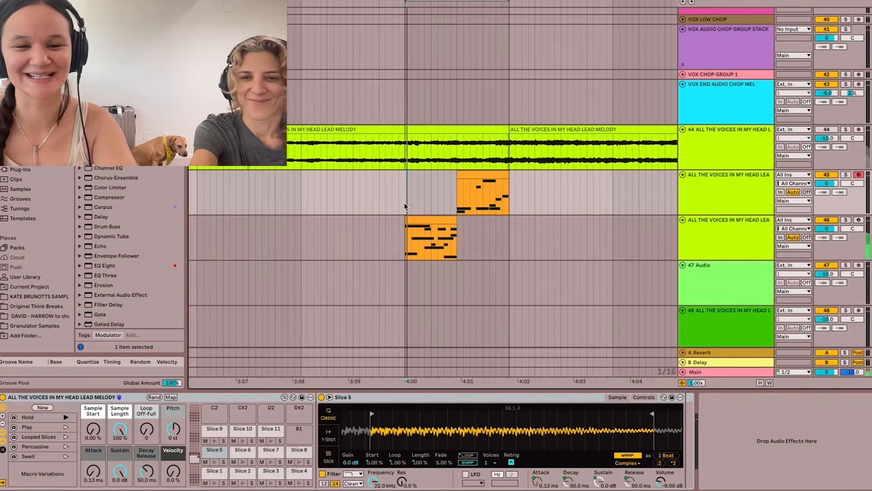
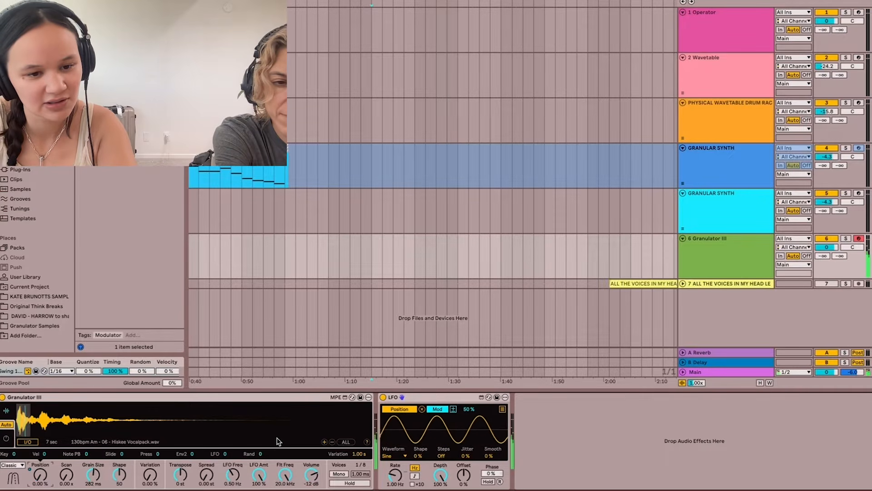
- Set the LFO modulating Position to 47.2% depth with a tempo-synced rate of 1/4
left_click(440, 475)
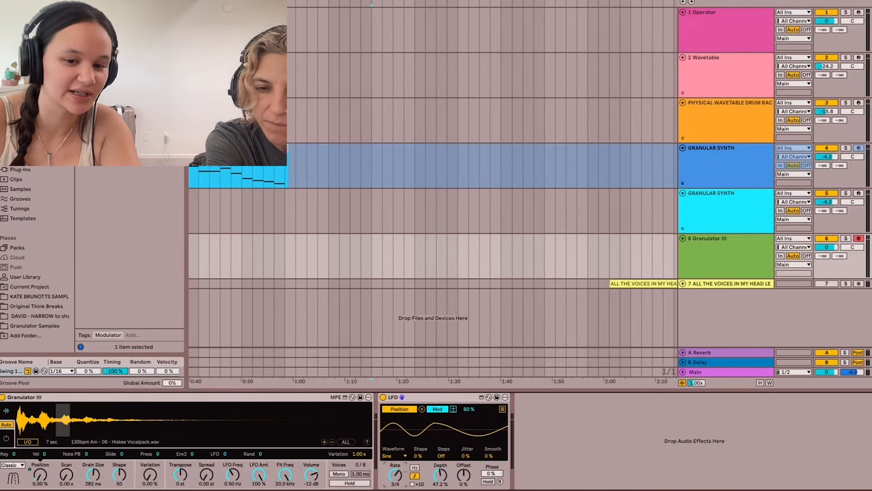
left_click_drag(395, 476, 395, 472)
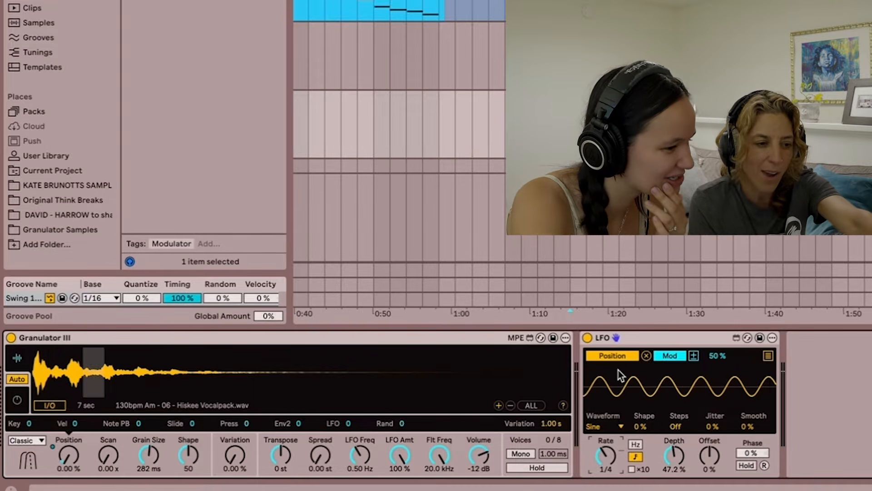
- Unmap and delete the modified LFO, restore it with default settings, and map it to Granulator III's Position
left_click(646, 355)
left_click(651, 338)
key("Delete")
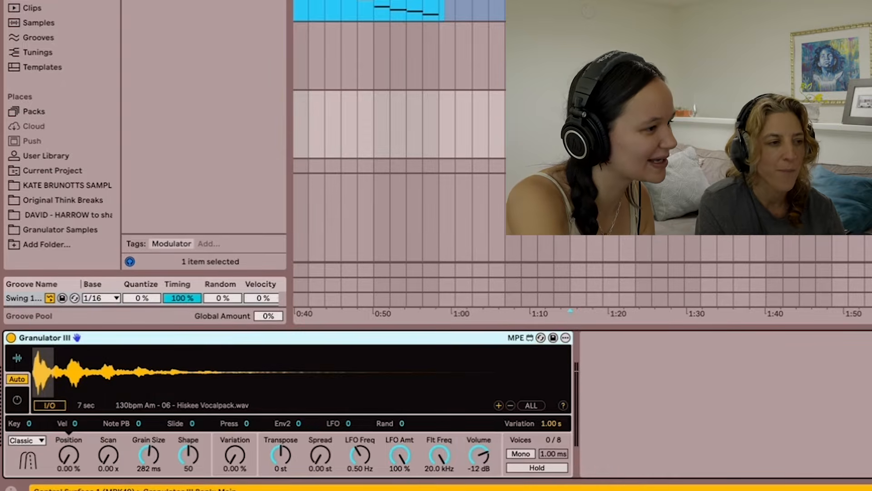
key("ctrl+z")
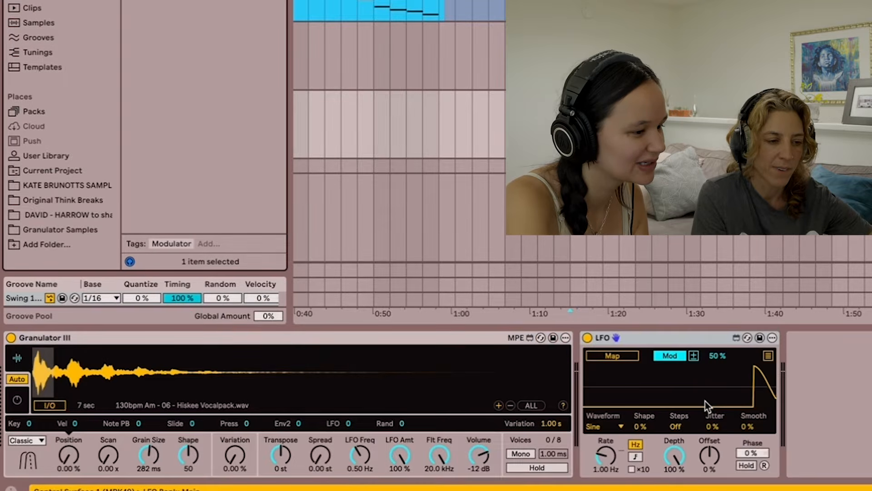
left_click(621, 359)
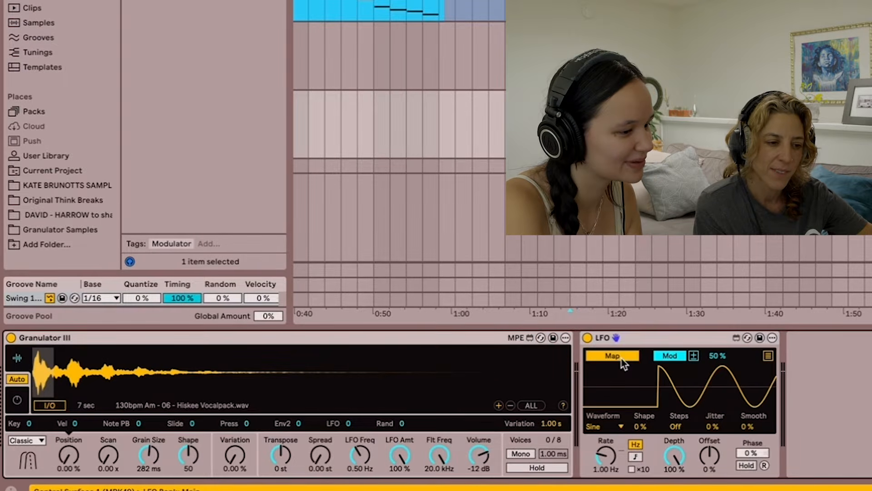
left_click(68, 454)
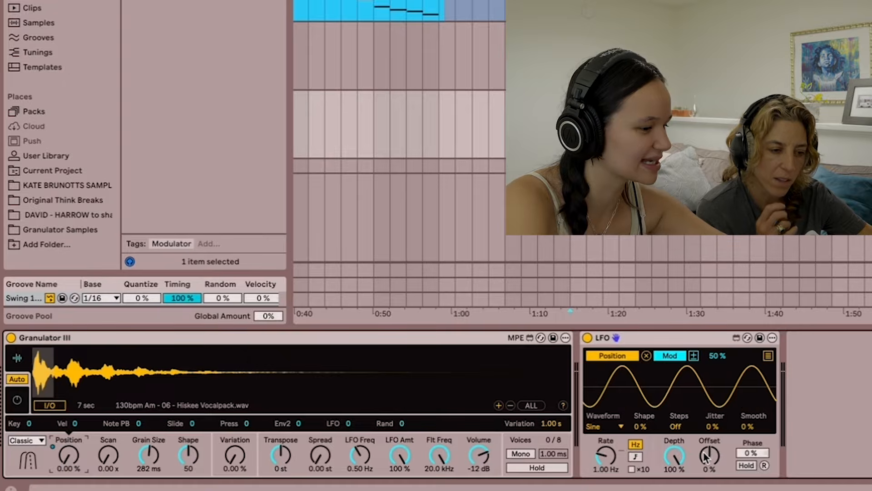
- Set the LFO depth to 48.8% and its tempo-synced rate to 1/8
left_click_drag(685, 457, 685, 480)
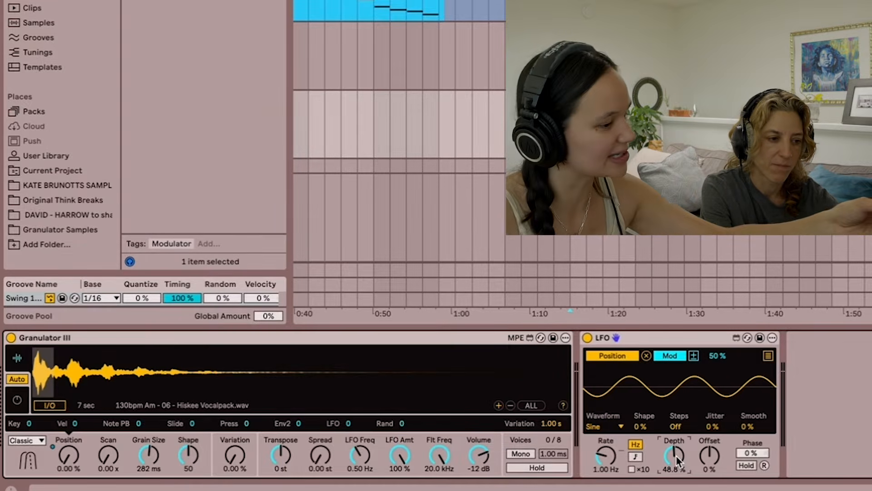
left_click(636, 457)
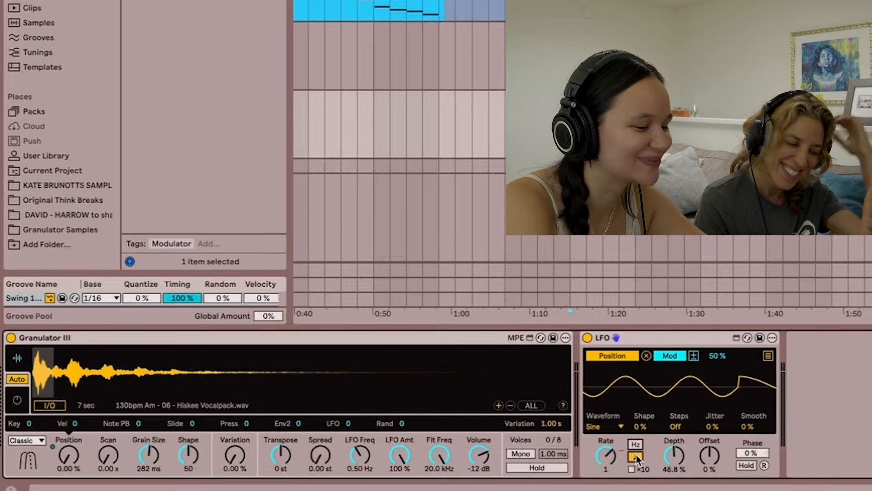
left_click_drag(606, 455, 606, 488)
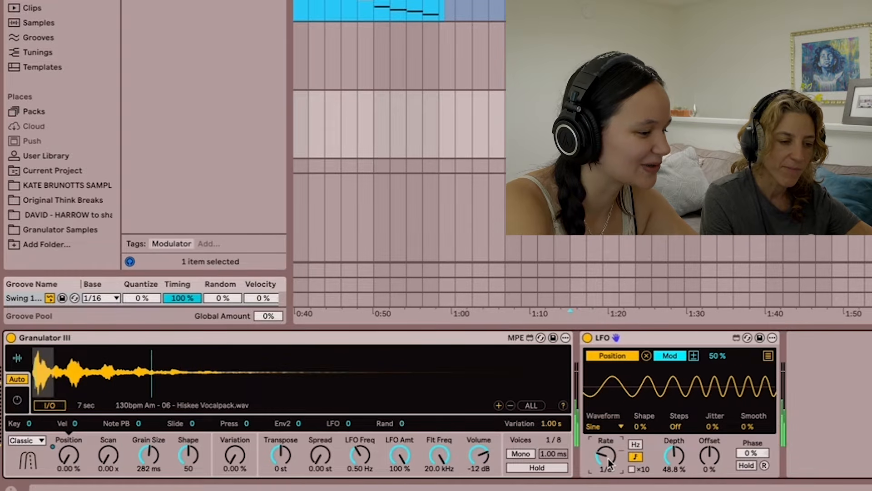
- Compare the LFO's free-running 1.00 Hz rate with the tempo-synced 1/8 rate, ending on the synced rate
left_click(636, 458)
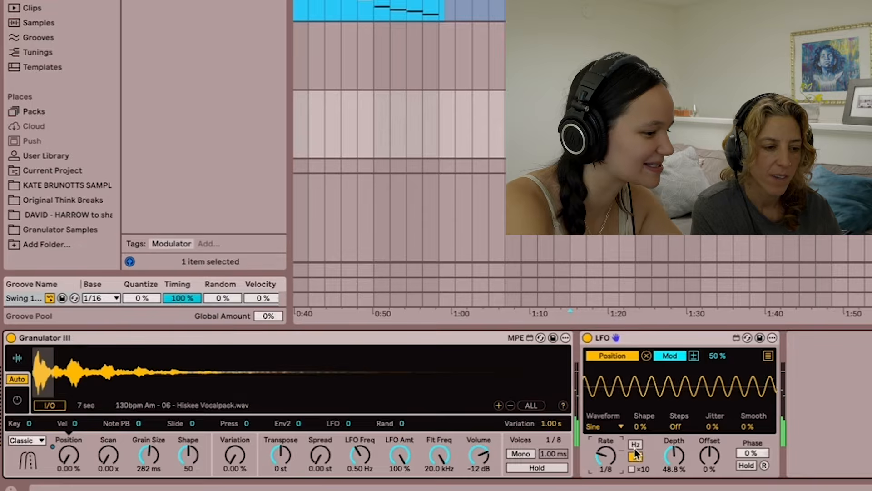
left_click(636, 457)
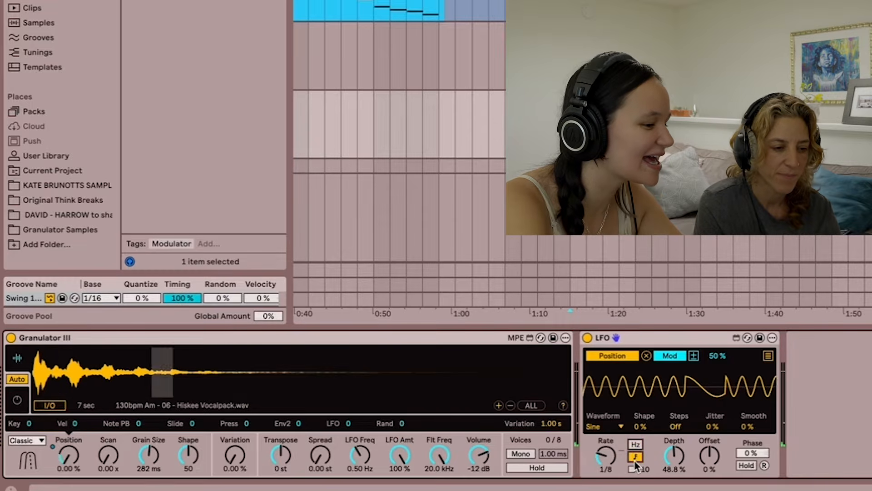
left_click(618, 427)
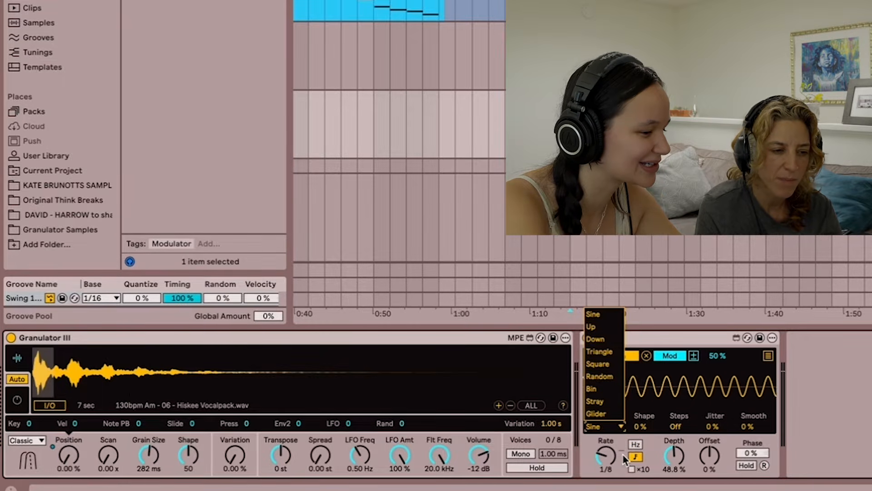
left_click(611, 426)
left_click(636, 456)
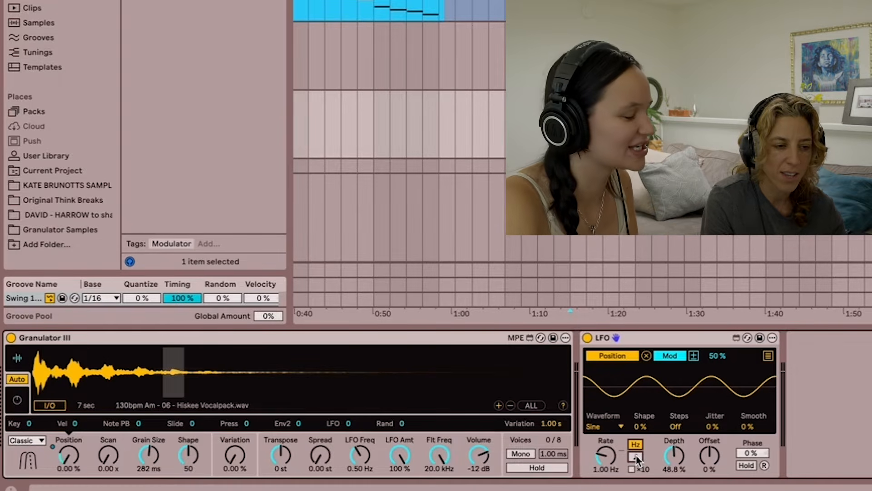
left_click(636, 456)
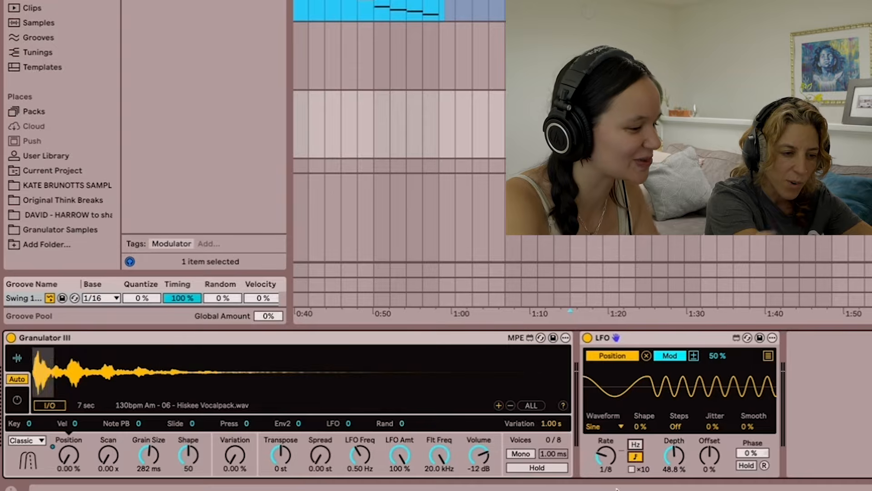
- Try the Square and Bin waveforms on the Position LFO, and return it to Sine
left_click(615, 427)
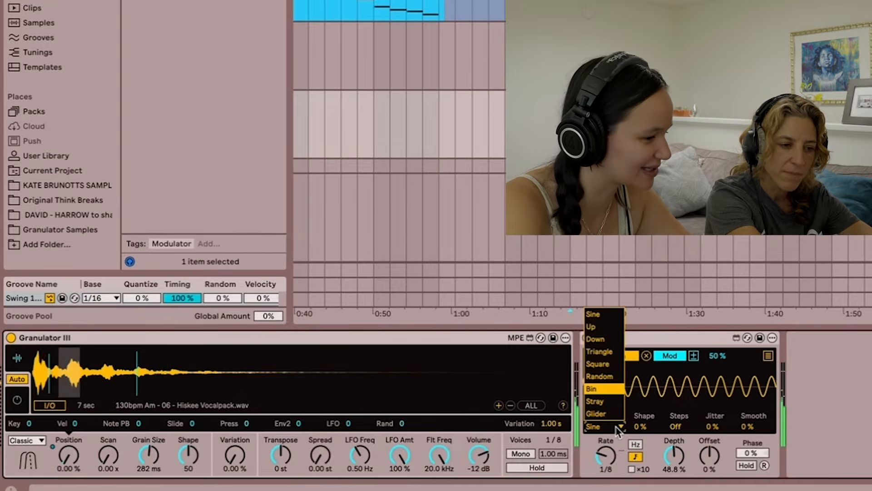
left_click(612, 364)
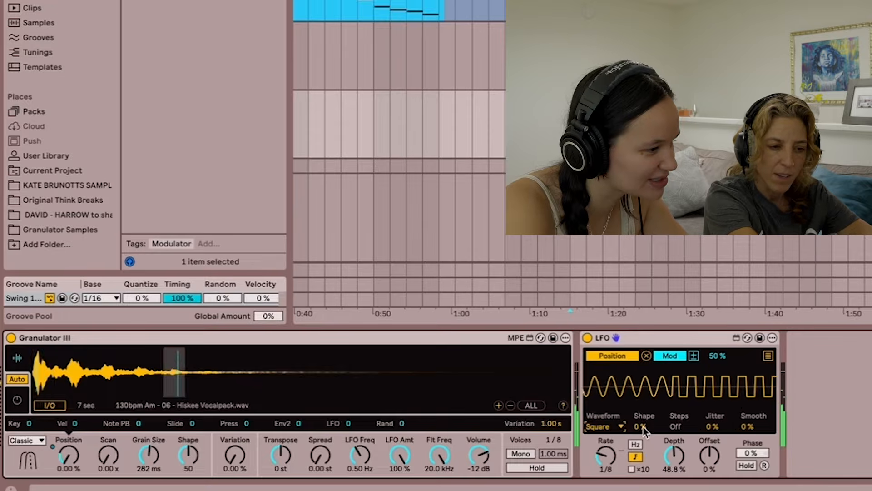
left_click(611, 428)
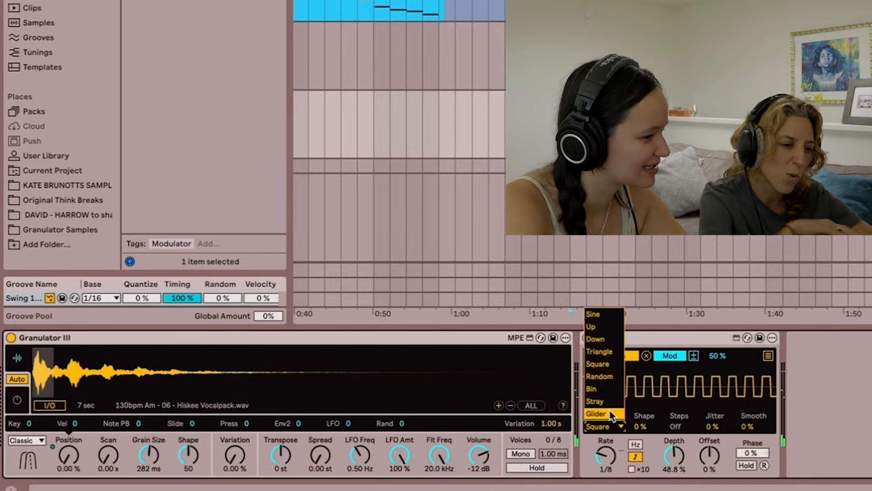
left_click(595, 388)
left_click(613, 427)
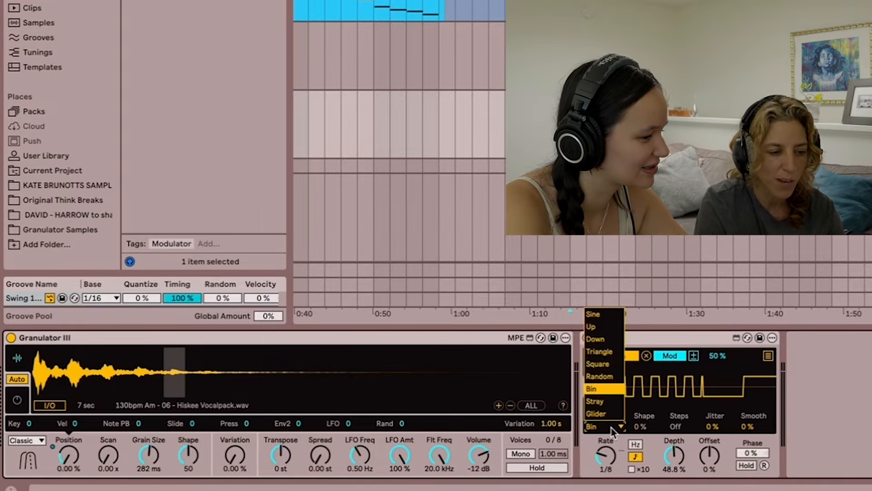
left_click(620, 314)
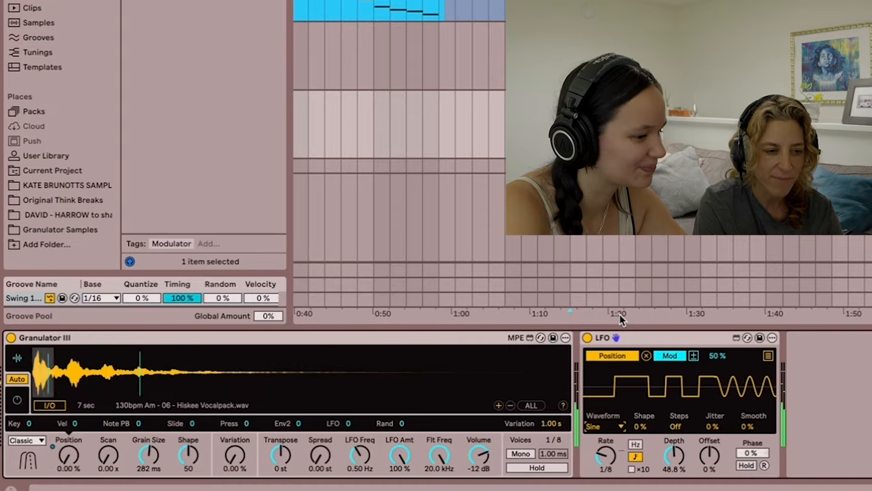
- Set the LFO offset to 53% and remap the LFO from Position to Grain Size
left_click(710, 464)
left_click_drag(710, 455, 710, 431)
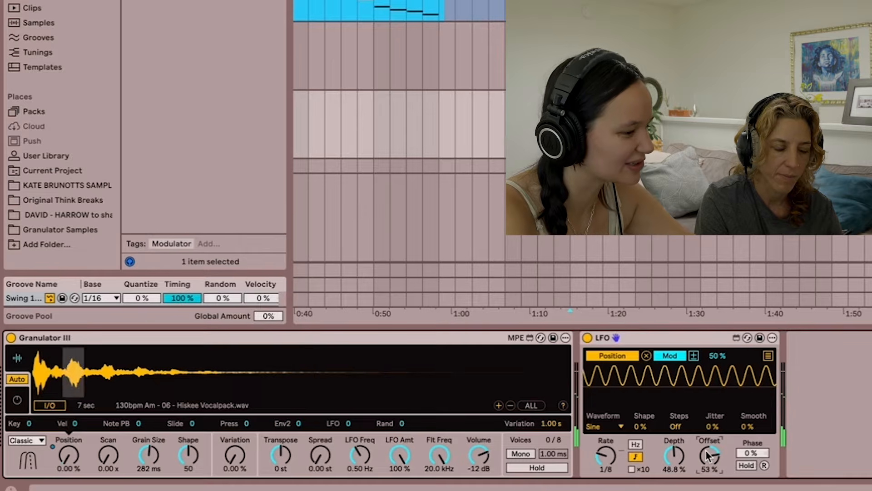
left_click(645, 356)
left_click(613, 356)
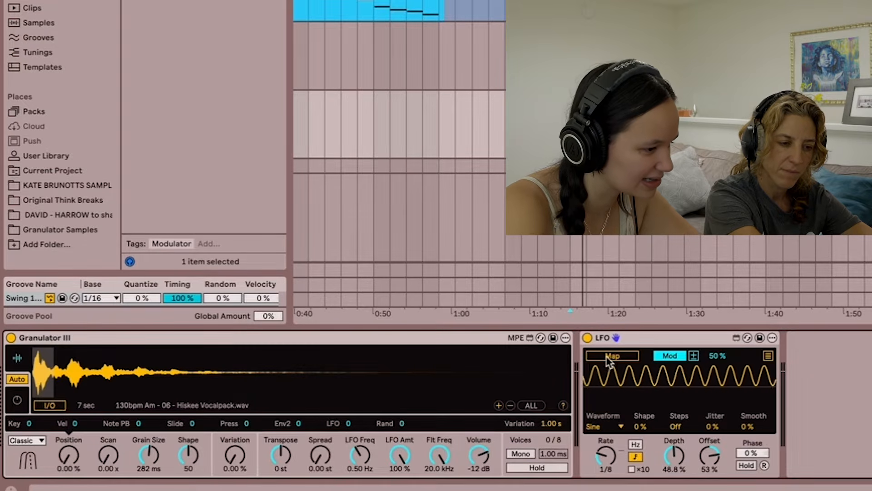
left_click(150, 455)
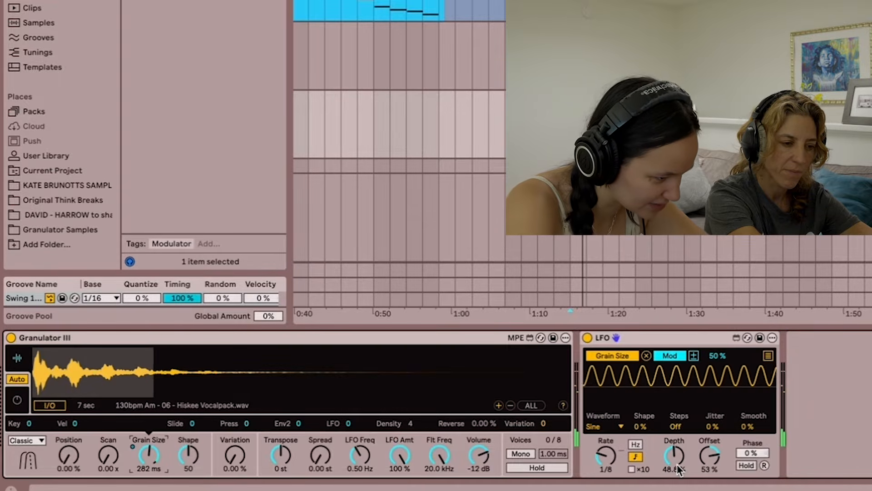
- Set the LFO depth to 14.2% and the grain size to 3.30 ms, and remove the Grain Size mapping
mouse_move(674, 455)
left_mouse_down()
mouse_move(674, 482)
mouse_move(674, 450)
left_mouse_up()
left_click(149, 455)
left_click_drag(149, 456, 149, 477)
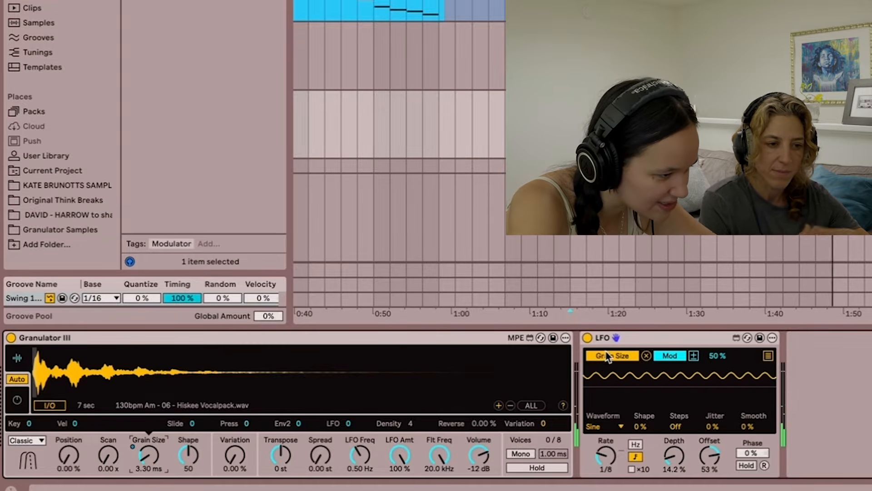
left_click(646, 356)
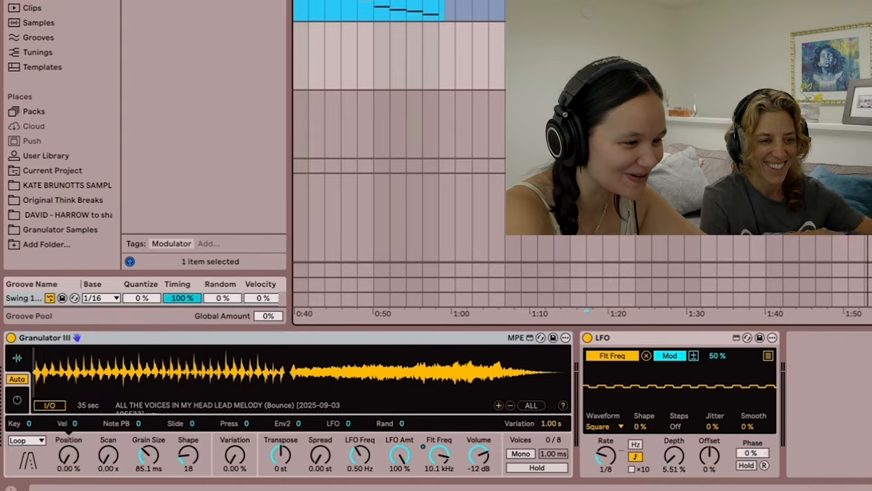
- Audition the lead melody Granulator III at grain sizes of 2.00 ms, 1.27 s and 250 ms, ending at 2.00 ms
left_click(750, 55)
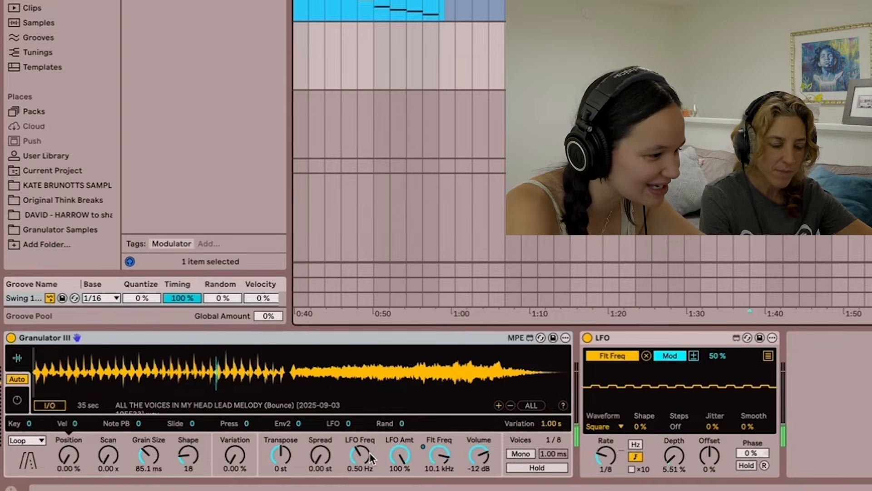
left_click_drag(145, 453, 146, 488)
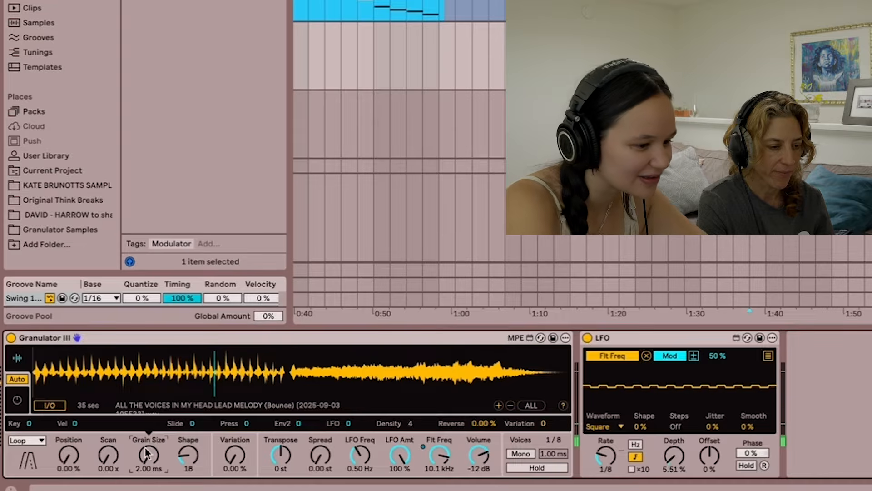
key("XF86AudioRaiseVolume")
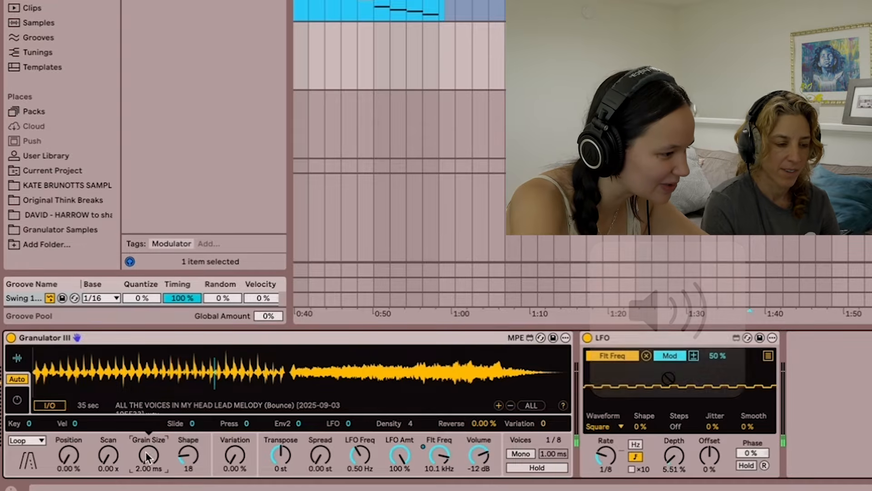
left_click_drag(148, 454, 149, 407)
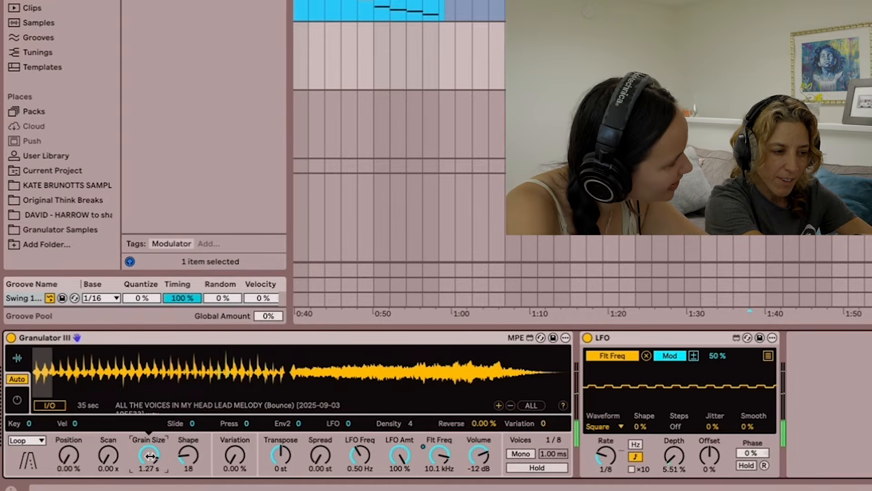
left_click_drag(150, 456, 152, 461)
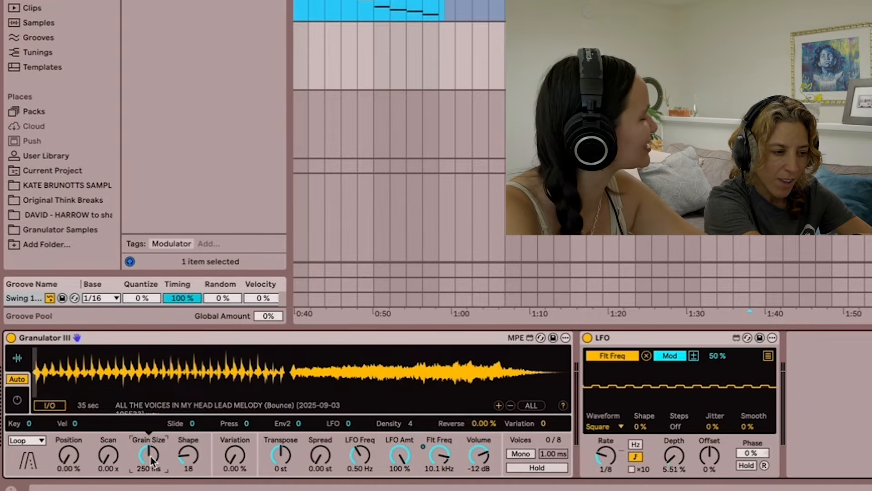
mouse_move(152, 461)
left_mouse_down()
mouse_move(152, 475)
mouse_move(151, 459)
left_mouse_up()
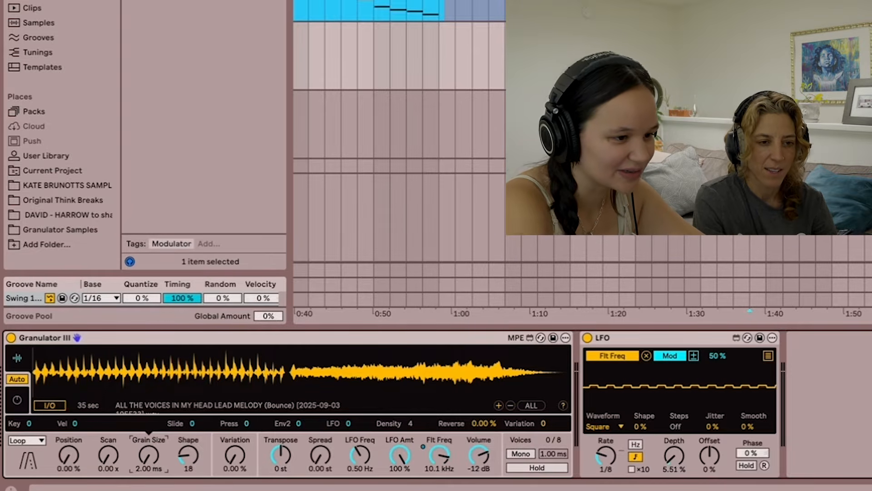
- Play notes while sweeping the lead melody granulator's grain size between 2.00 and 351 ms, and set it to 892 ms
left_click(865, 55)
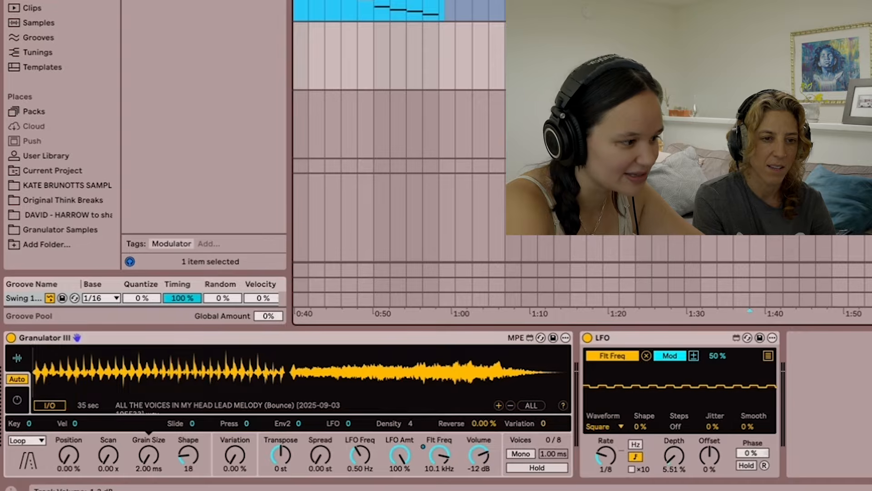
left_click(146, 464)
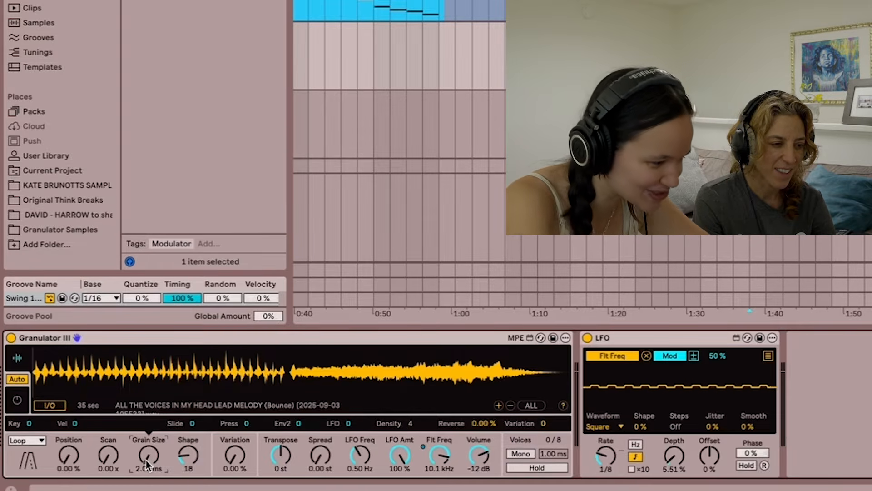
left_click_drag(145, 459, 149, 431)
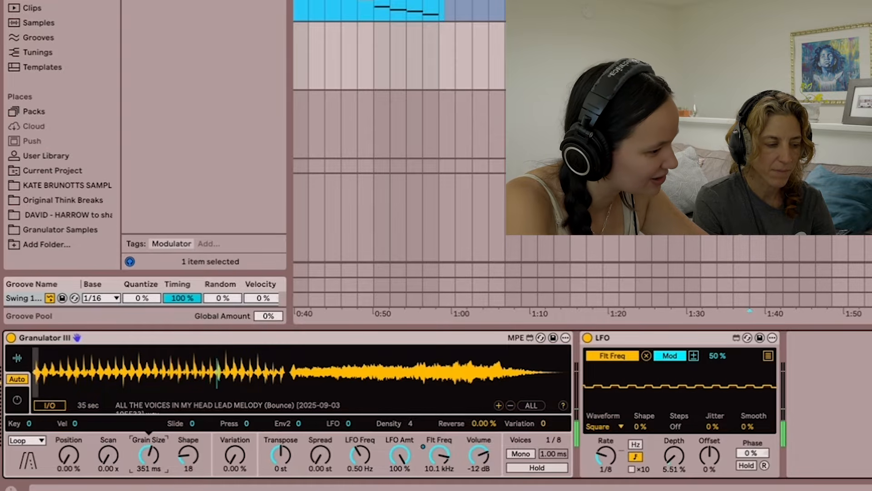
left_click_drag(146, 464, 147, 482)
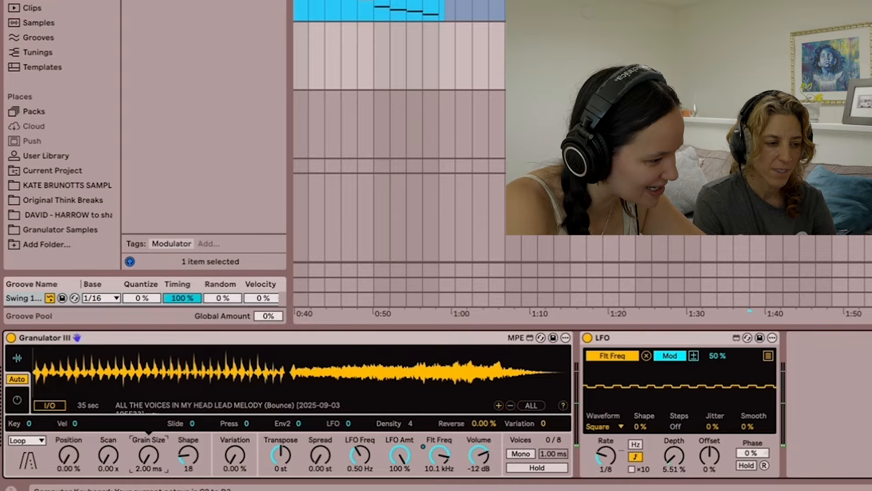
key("a")
left_click_drag(146, 482, 146, 450)
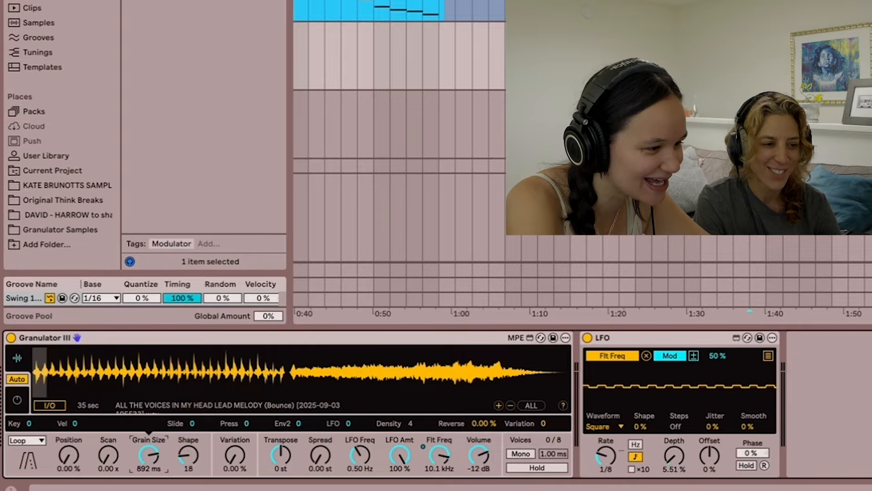
- Audition the lead melody granulator at the 892 ms grain size, and reduce the grain size to 2.12 ms
left_click(700, 313)
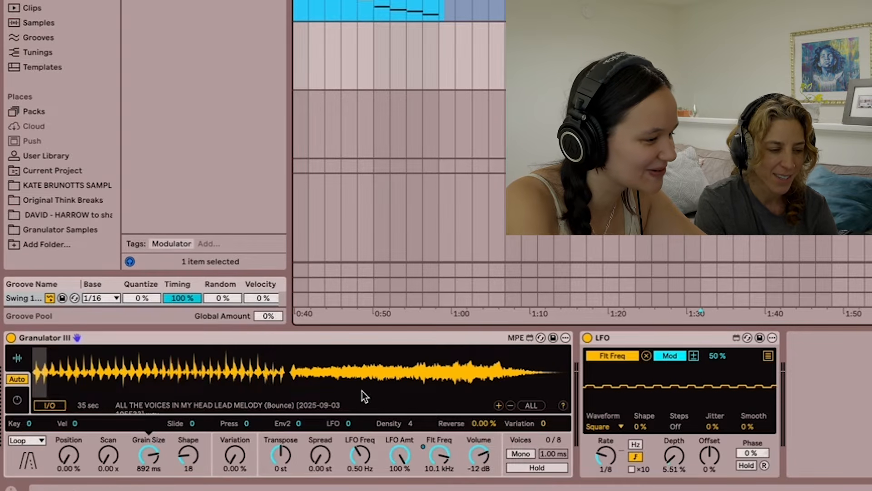
left_click(151, 457)
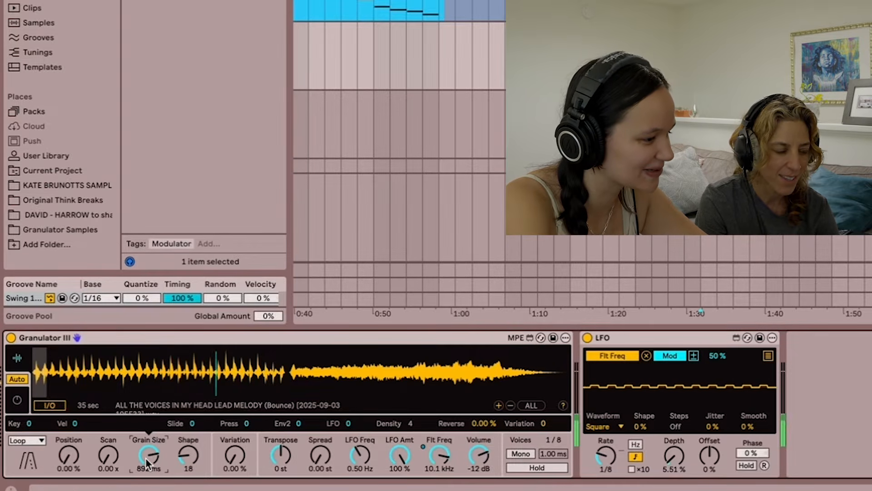
left_click(570, 281)
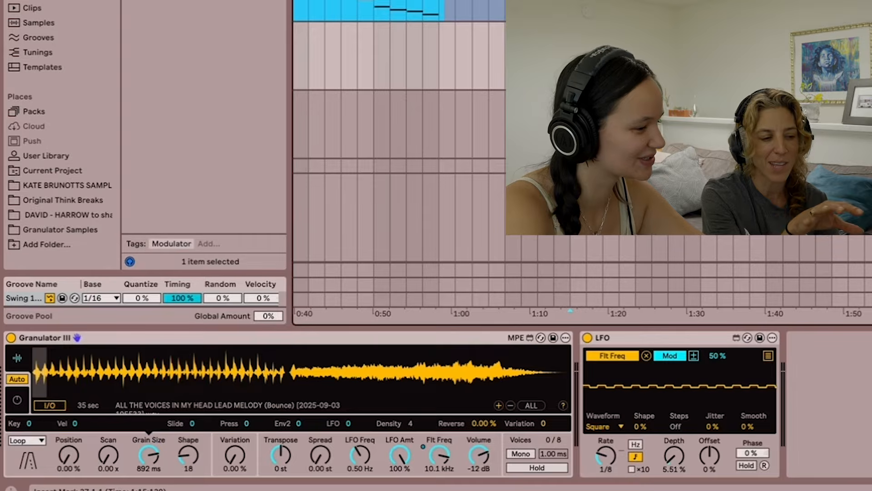
left_click_drag(149, 451, 149, 486)
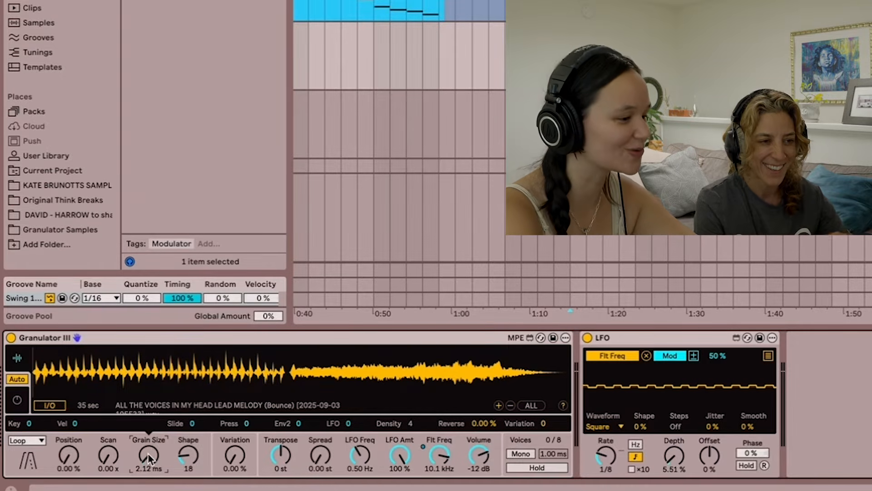
- Record notes on the vocal pack Granulator III track while raising its grain size from 3.30 ms to 1.73 s
left_click(863, 124)
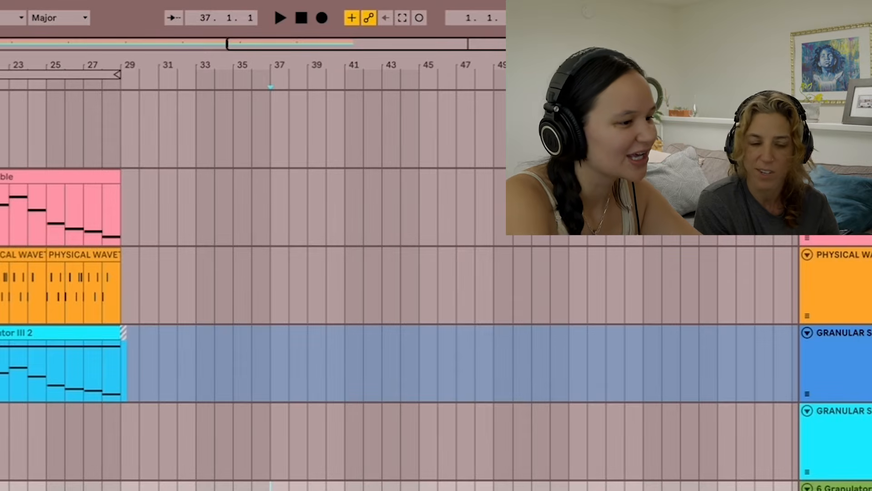
left_click(322, 17)
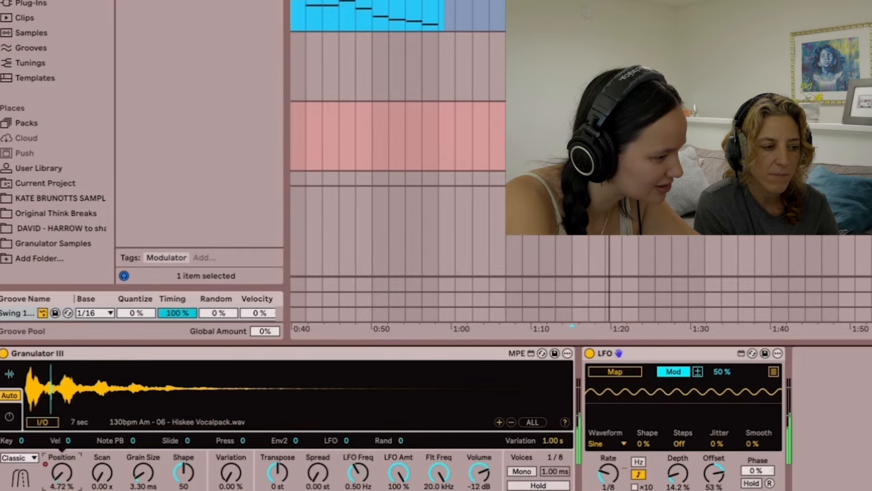
left_click_drag(151, 470, 150, 374)
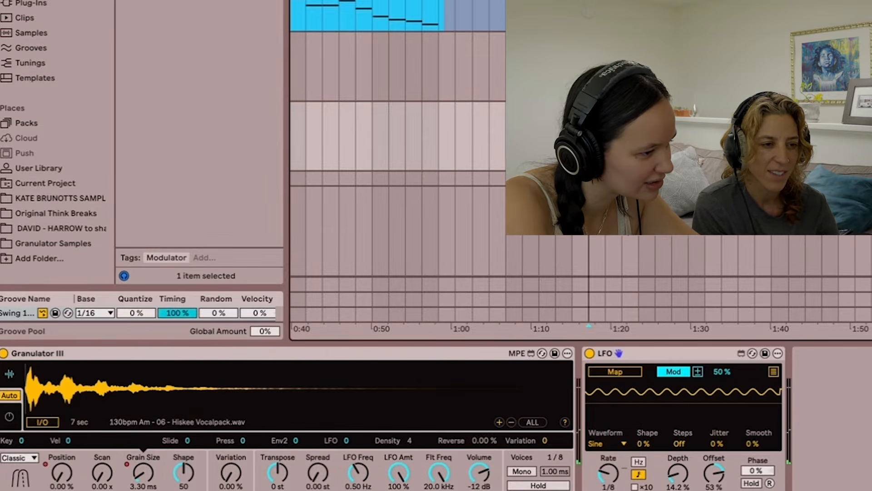
left_click(576, 326)
scroll(576, 326, "up", 5)
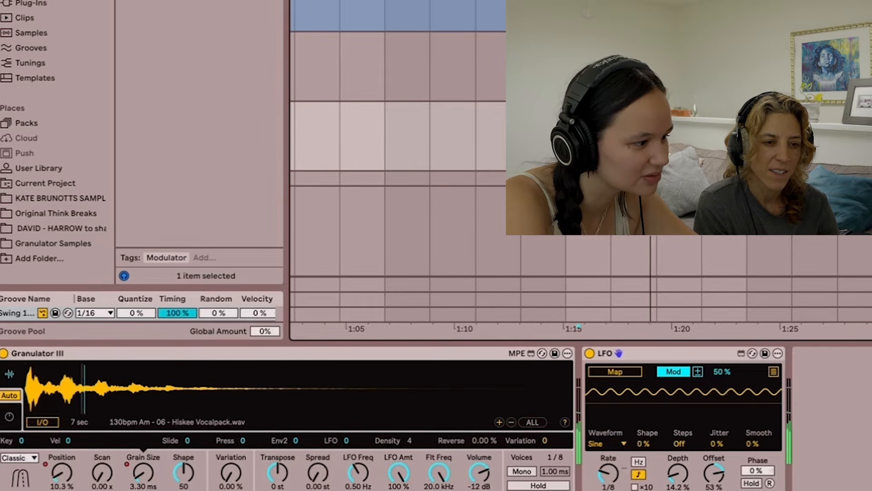
scroll(785, 137, "down", 4)
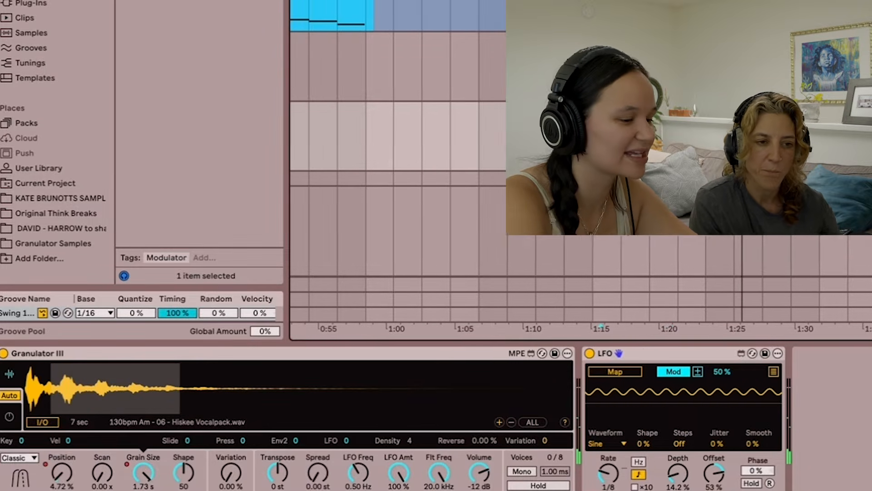
- Add an audio track below the vocal Granulator III track with Resampling input and Auto monitoring, and arm it
left_click(398, 65)
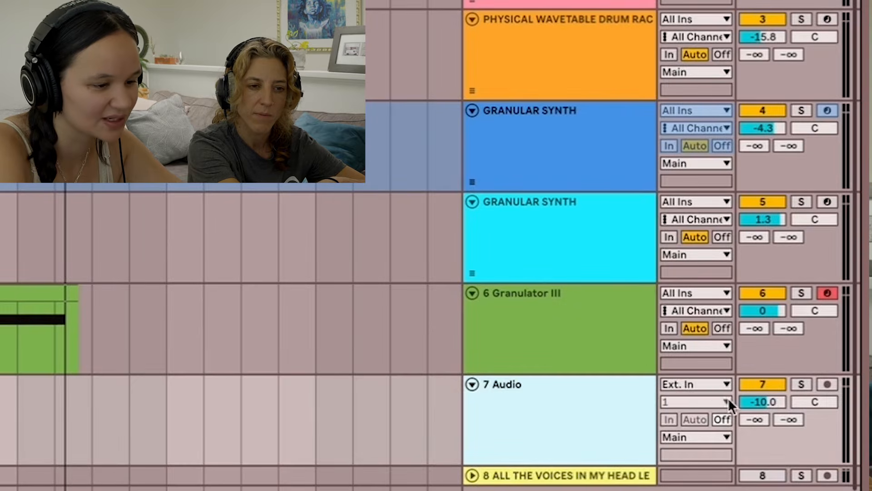
left_click(693, 385)
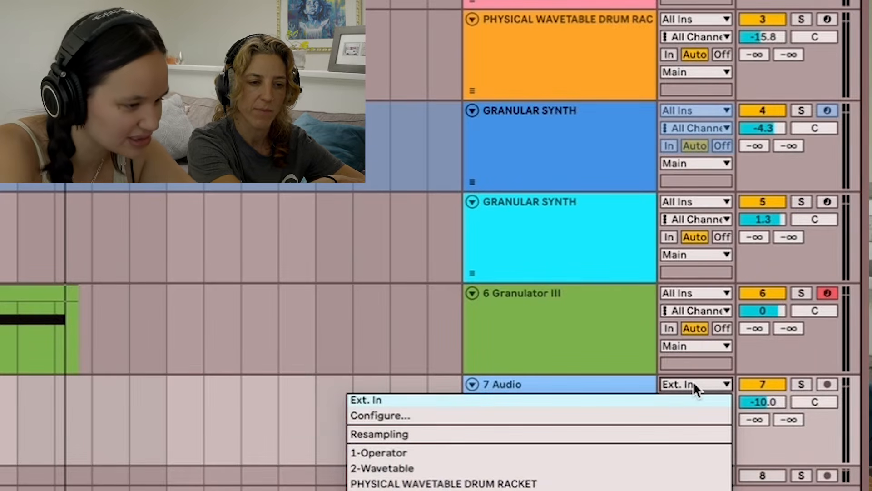
left_click(564, 434)
left_click(722, 419)
left_click(695, 418)
left_click(827, 384)
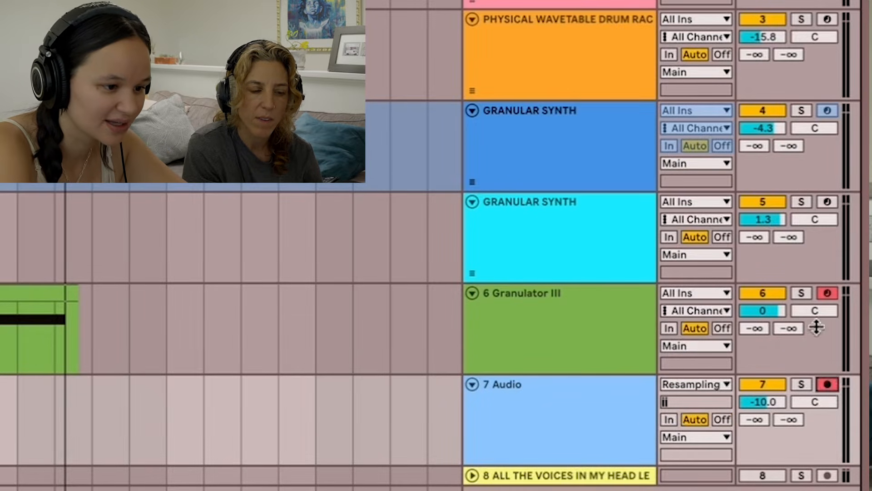
- Arm the Granulator III track alongside the audio track and record its resampled output after the existing green clip
left_click(833, 293)
left_click(91, 337)
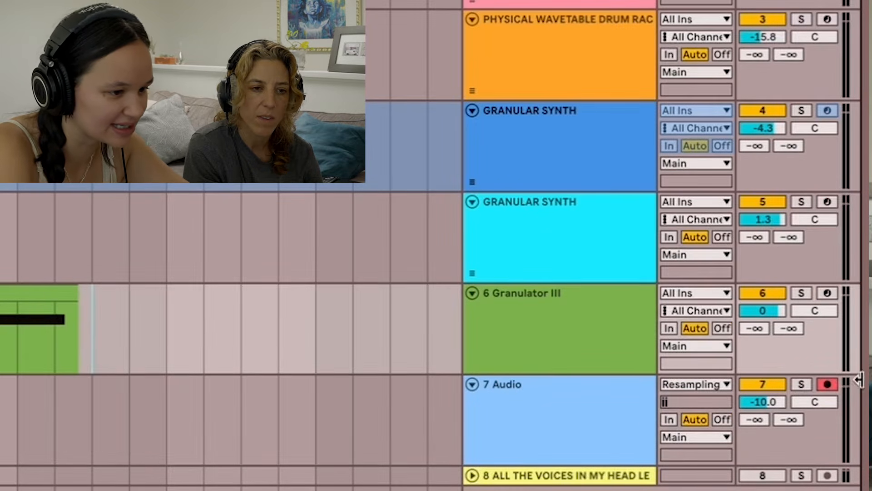
left_click(827, 294)
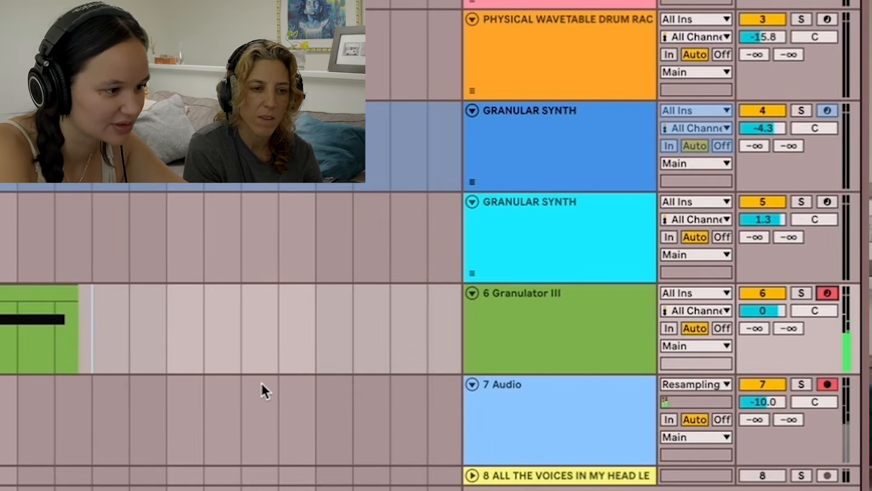
key("space")
key("F9")
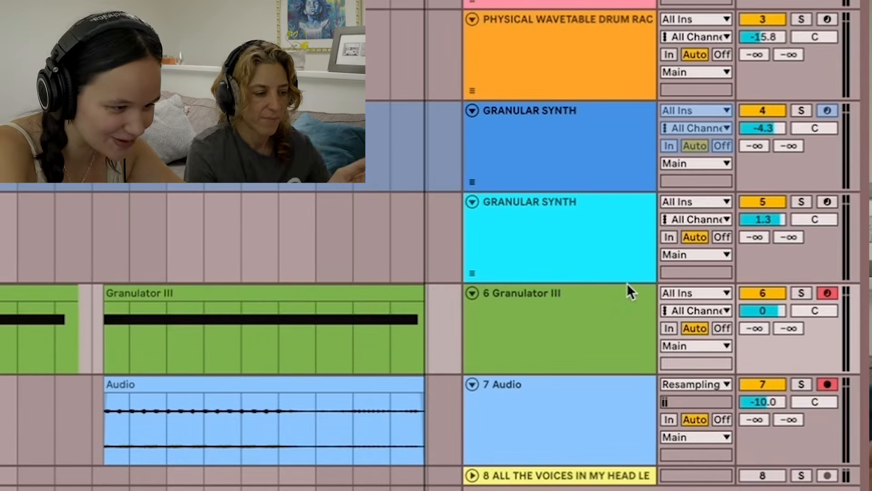
- Duplicate the vocal Granulator III track and delete the clips from the upper copy
left_click(568, 327)
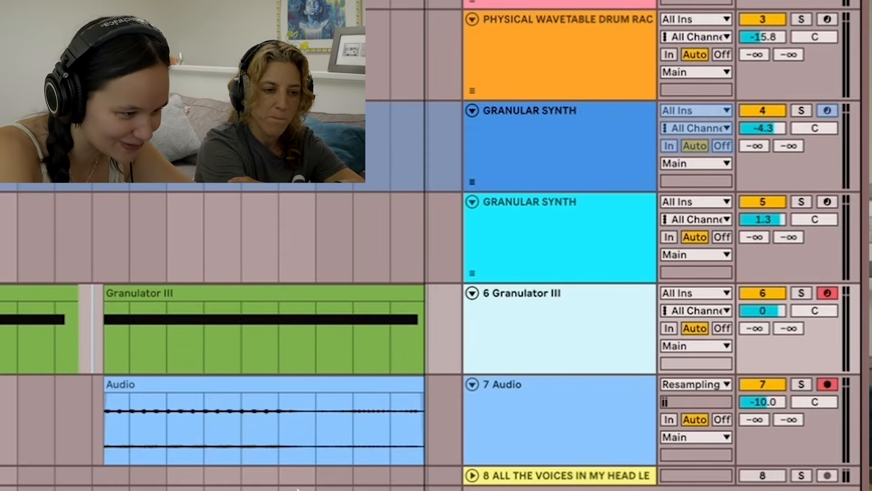
key("ctrl+d")
scroll(155, 390, "right", 4)
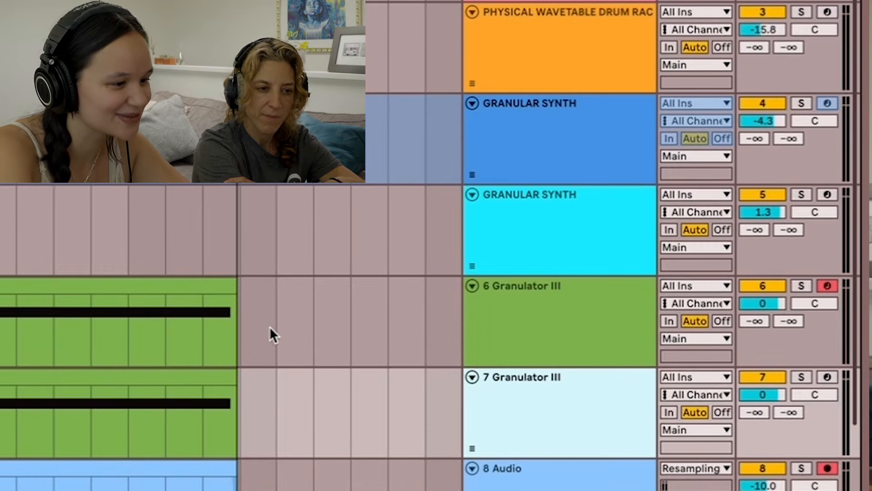
left_click_drag(271, 327, 1, 327)
key("Delete")
scroll(114, 271, "right", 5)
scroll(114, 271, "down", 1)
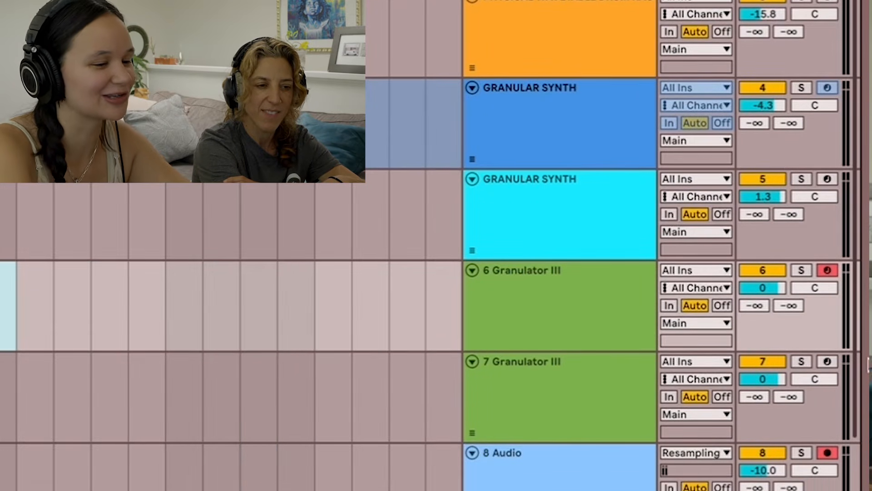
- Load Vocal That Bass.wav into the Granulator III on track 6 and recolour that track teal
left_click(830, 274)
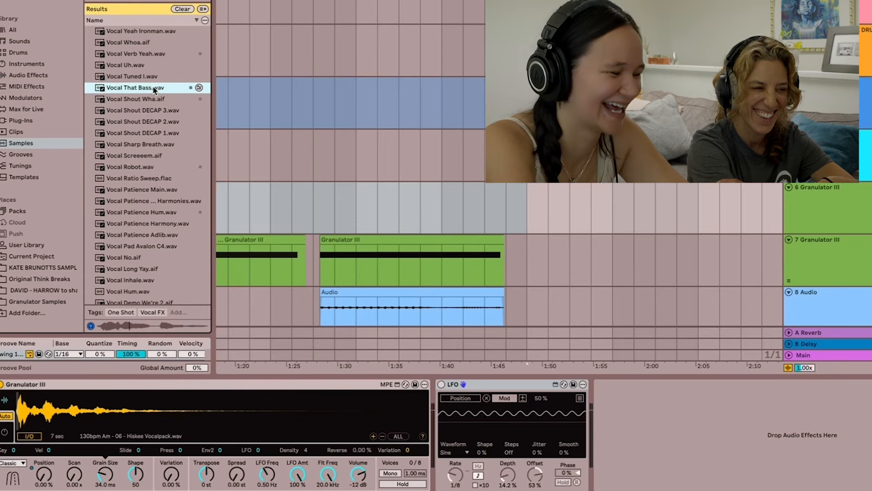
left_click(862, 216)
left_click_drag(113, 88, 175, 425)
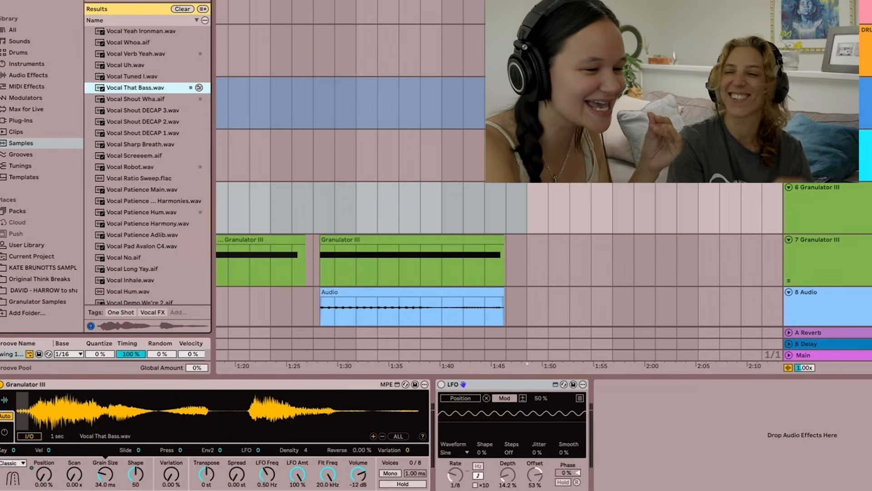
right_click(830, 203)
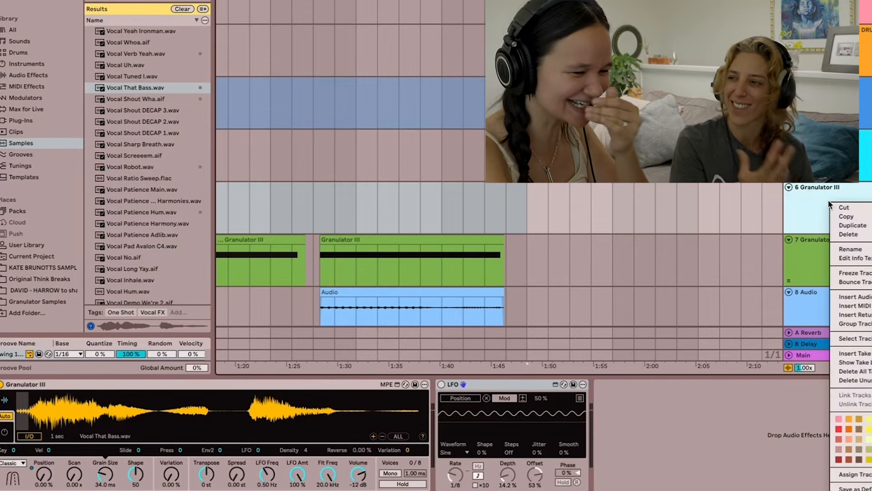
left_click(855, 473)
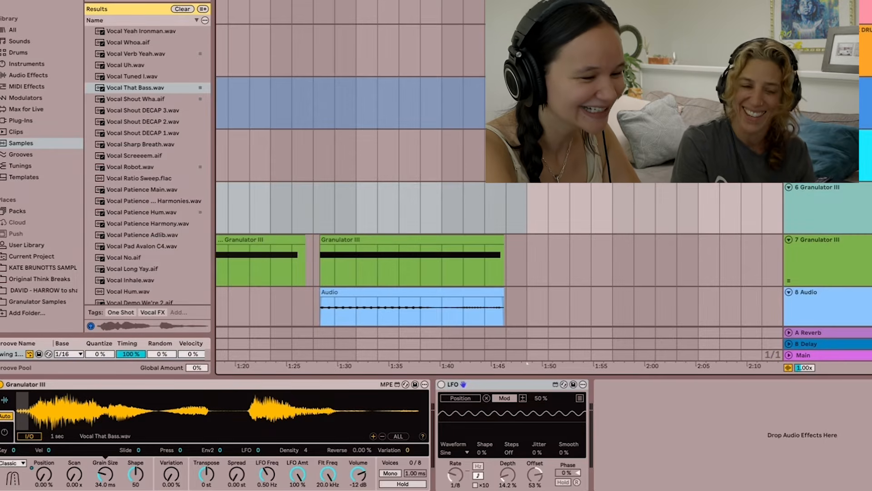
scroll(724, 245, "right", 5)
scroll(725, 244, "down", 2)
scroll(553, 190, "down", 2)
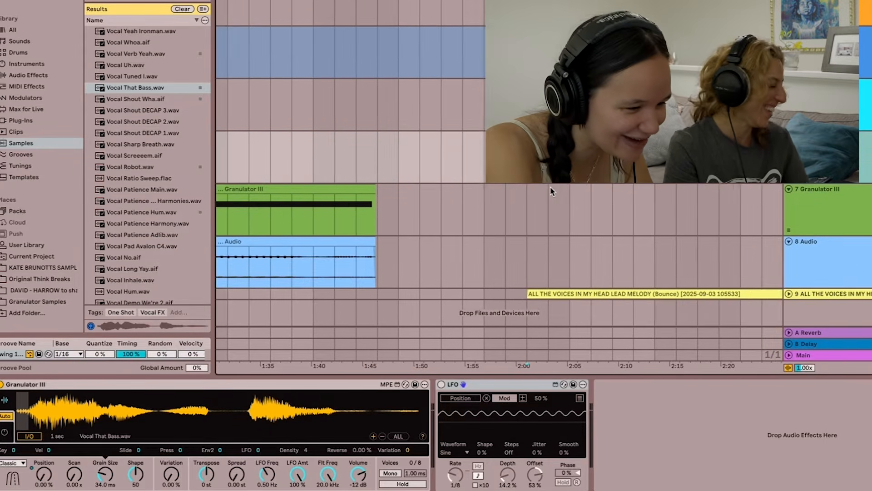
scroll(551, 188, "down", 5)
scroll(551, 188, "up", 4)
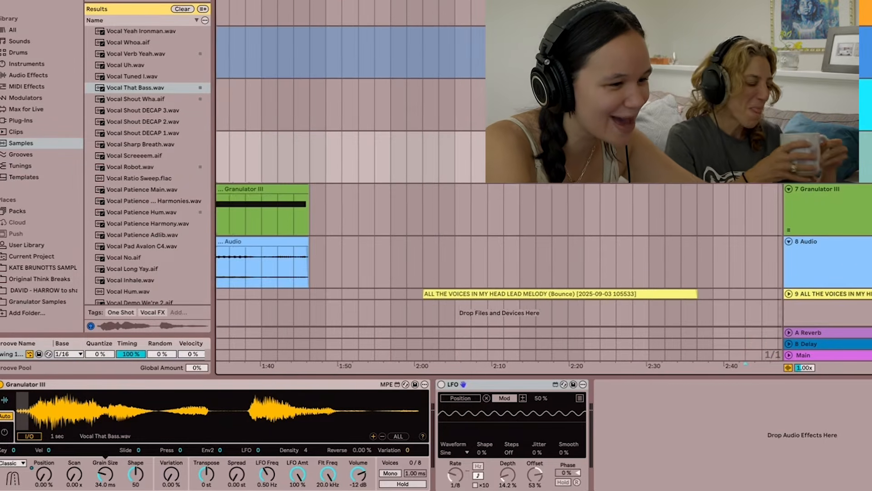
scroll(551, 188, "right", 2)
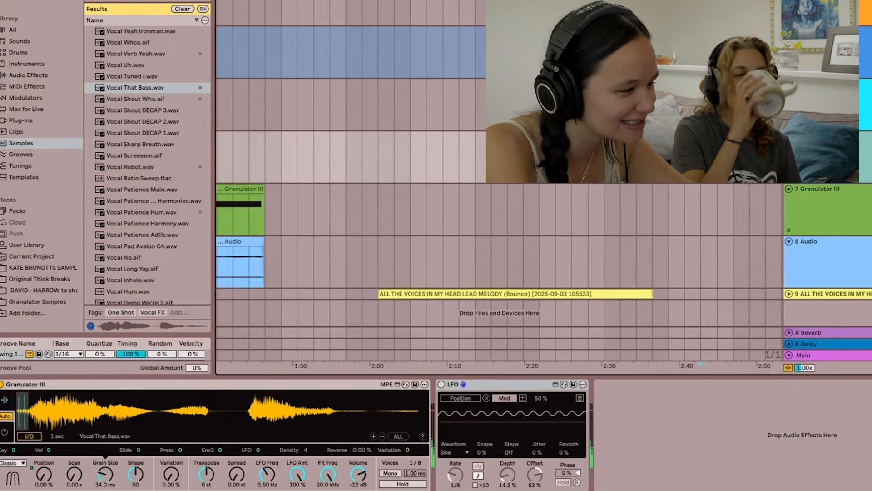
- Set the Vocal That Bass granulator's position to 11.2% and its grain size to 397 ms
right_click(50, 480)
left_click(46, 477)
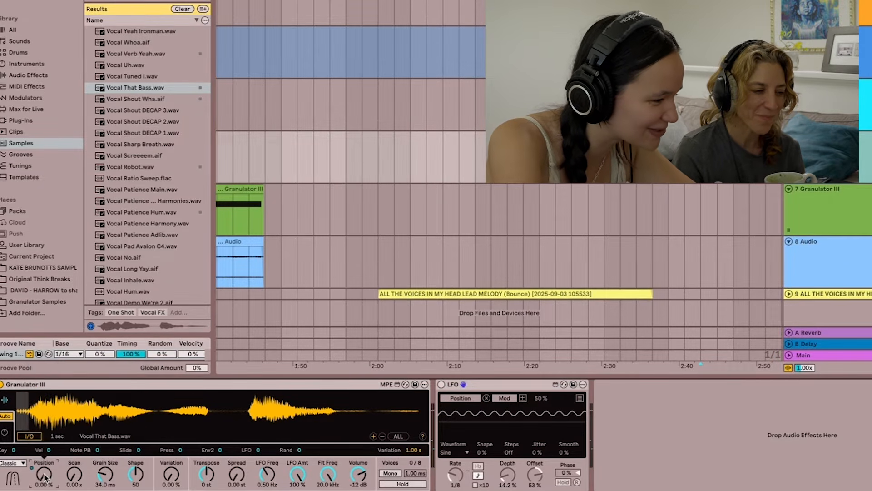
left_click_drag(46, 477, 64, 454)
mouse_move(64, 415)
left_mouse_down()
mouse_move(46, 416)
mouse_move(70, 415)
left_mouse_up()
left_click_drag(109, 476, 109, 436)
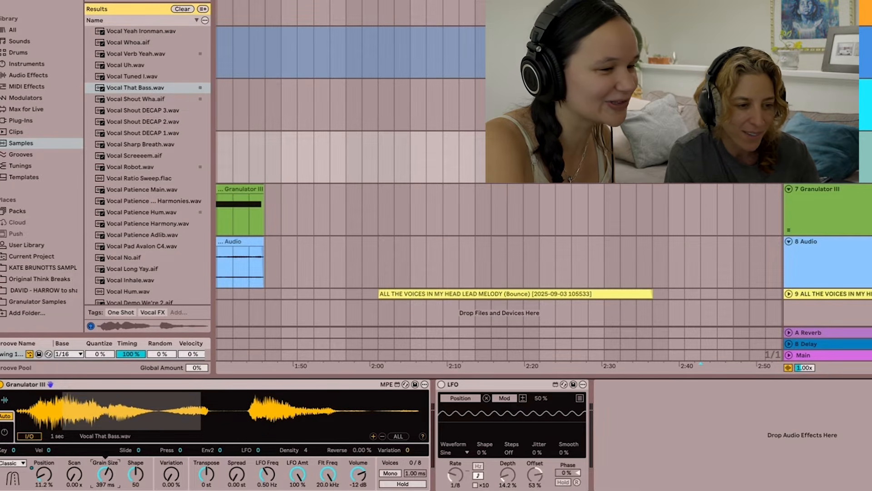
- Audition the second vocal phrase at position 53.7% and shorten the grain size to 79.6 ms
left_click_drag(42, 465, 42, 486)
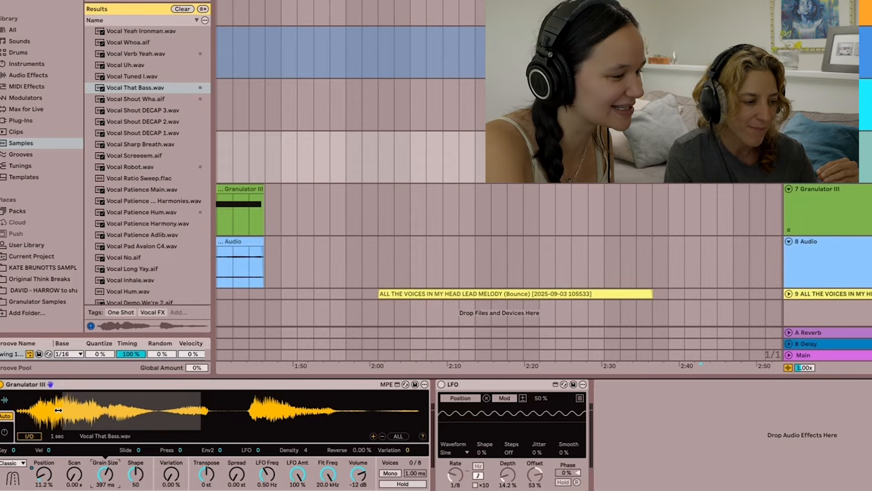
left_click_drag(75, 411, 291, 411)
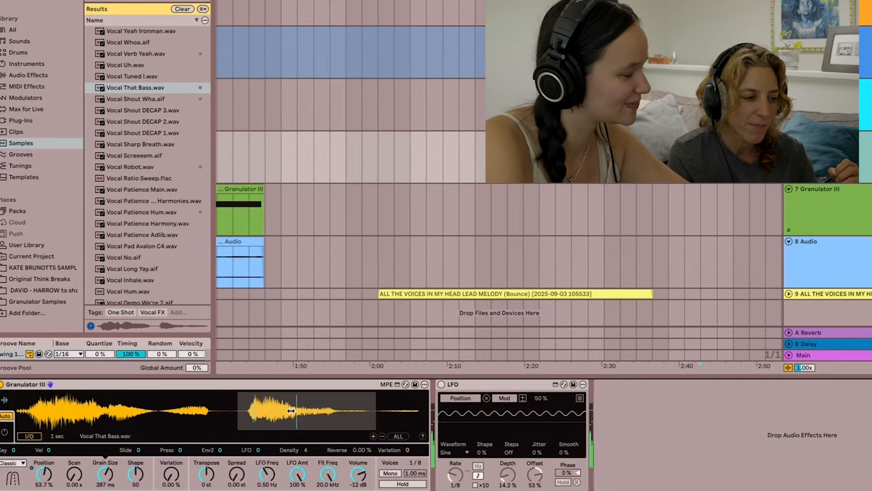
left_click_drag(110, 477, 110, 490)
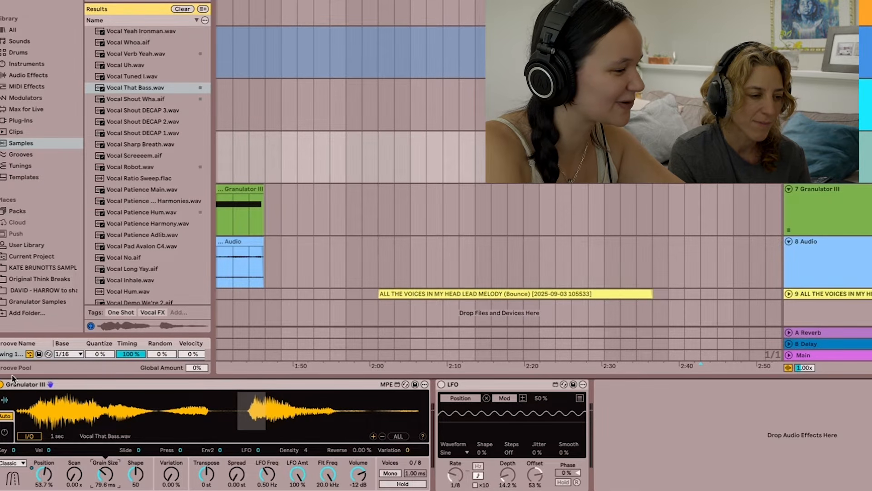
- Set the Vocal That Bass grain position to 2.86% and the grain size to 892 ms
left_click_drag(42, 411, 65, 422)
left_click_drag(108, 476, 108, 453)
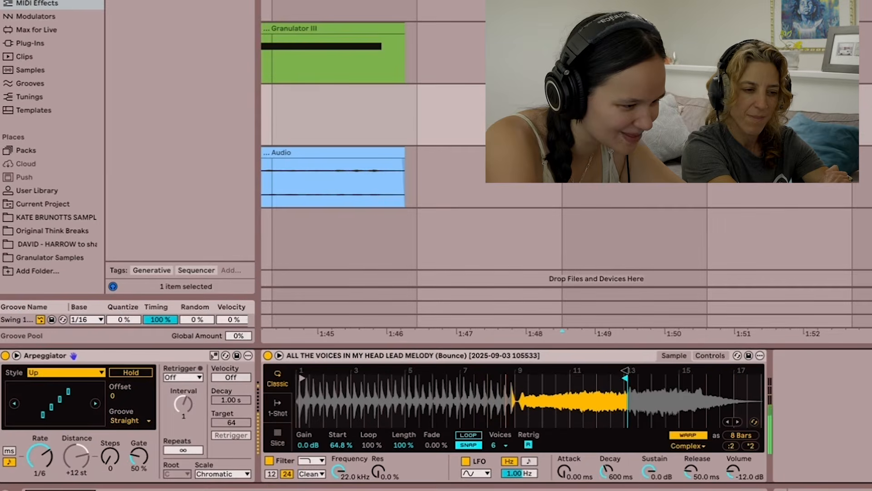
- Extend the lead melody sample's end in Simpler to about bar 16 and set the Arpeggiator style to Play Order
left_click_drag(625, 370, 710, 364)
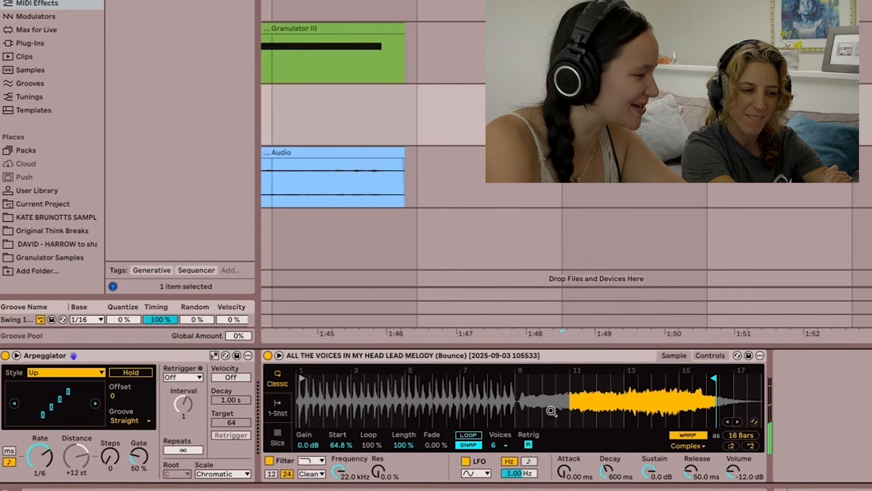
key("space")
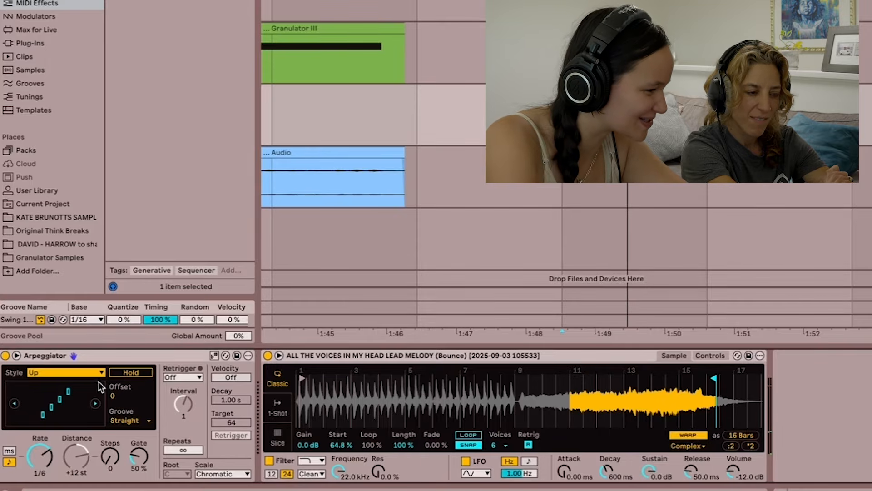
left_click(73, 373)
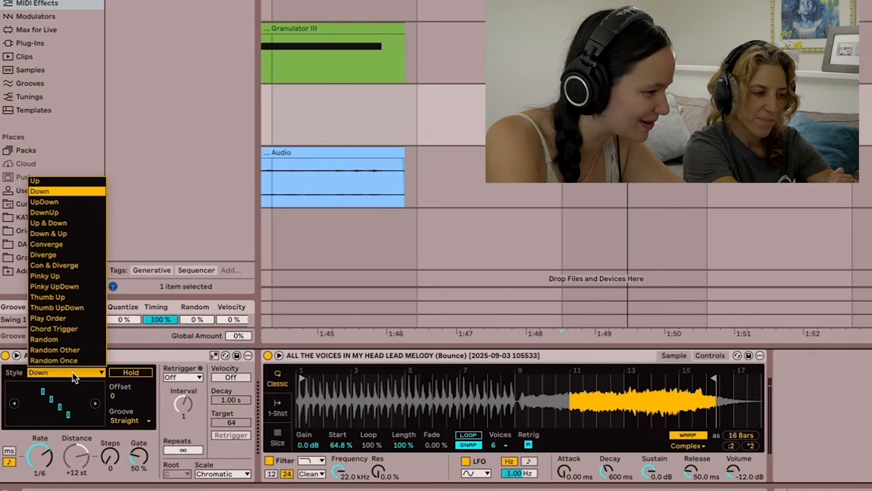
left_click(77, 317)
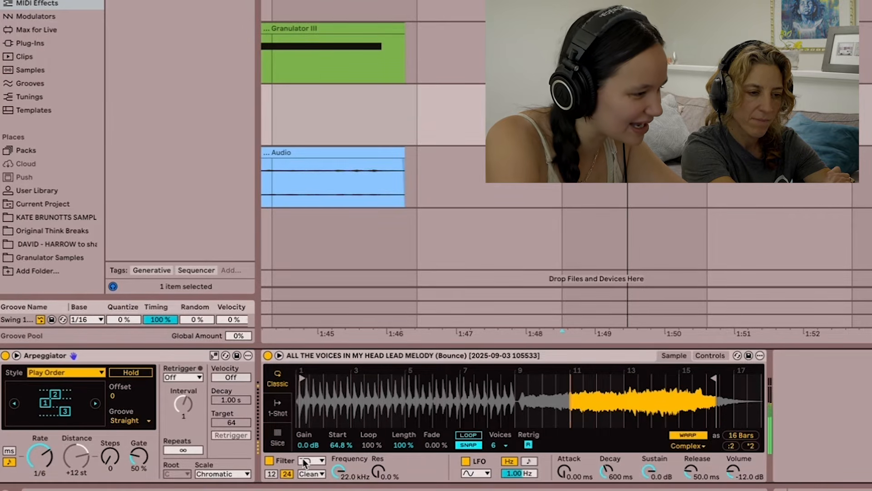
- Set the Arpeggiator's rate to 1/48 and its gate to 157%
left_click_drag(139, 458, 138, 436)
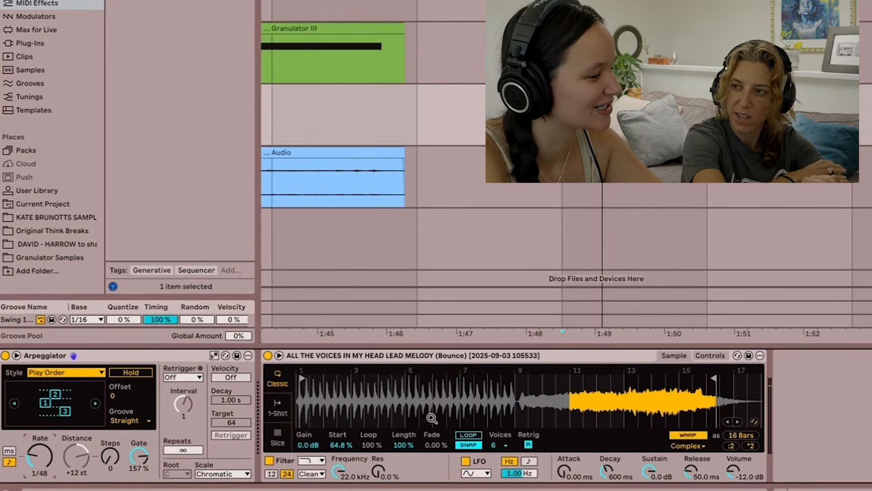
left_click(430, 355)
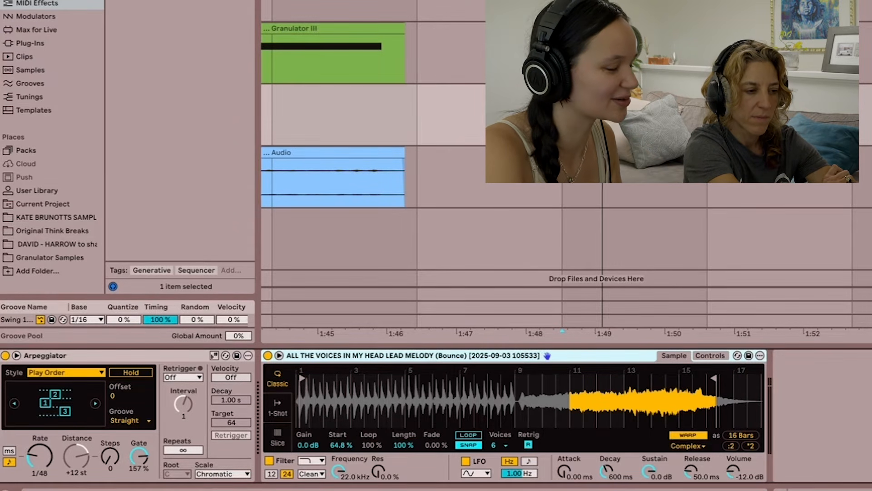
- Add an audio track below the lead melody track and move the melody's final tail clip onto it, starting at about 2:36
scroll(771, 210, "down", 3)
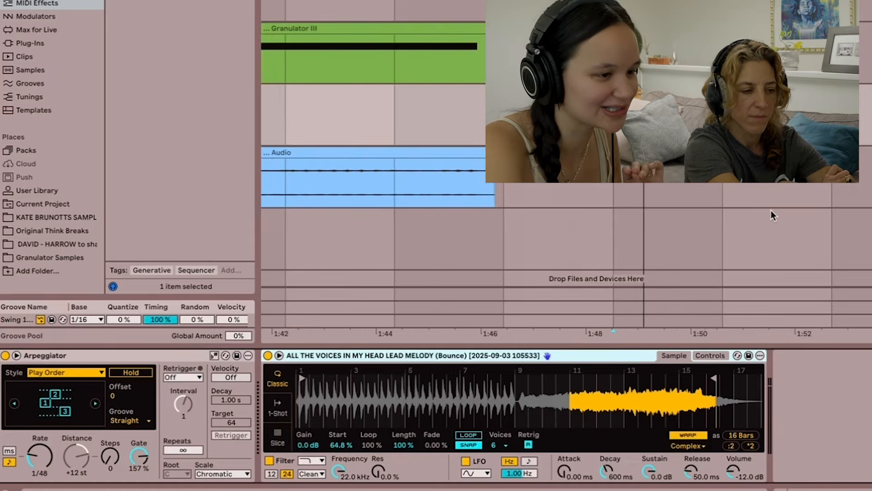
scroll(770, 211, "down", 5)
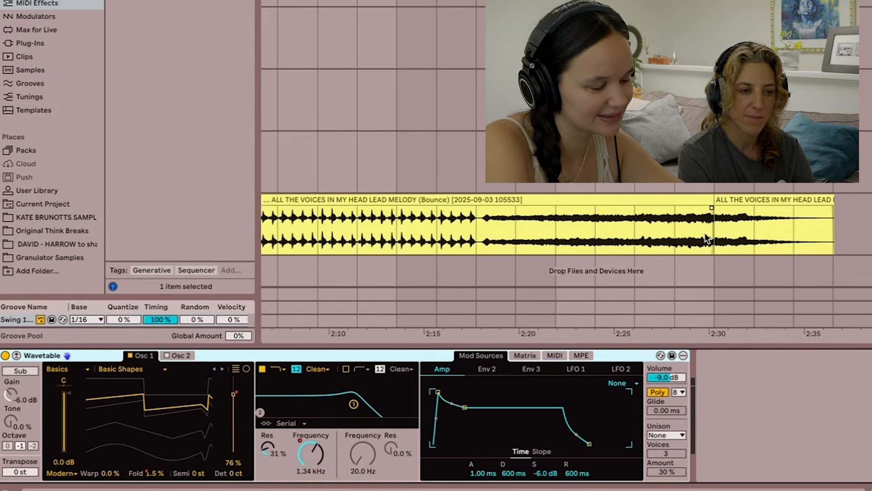
left_click(755, 200)
key("super+t")
scroll(754, 200, "down", 1)
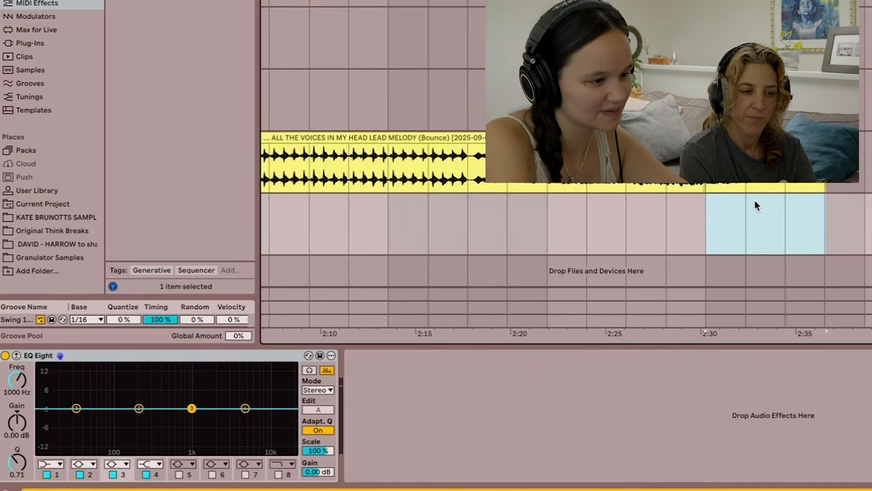
scroll(754, 200, "right", 5)
left_click_drag(543, 142, 676, 239)
scroll(676, 239, "up", 4)
- Audition the moved tail clip, split it two bars in and delete the quiet remainder
left_click(513, 249)
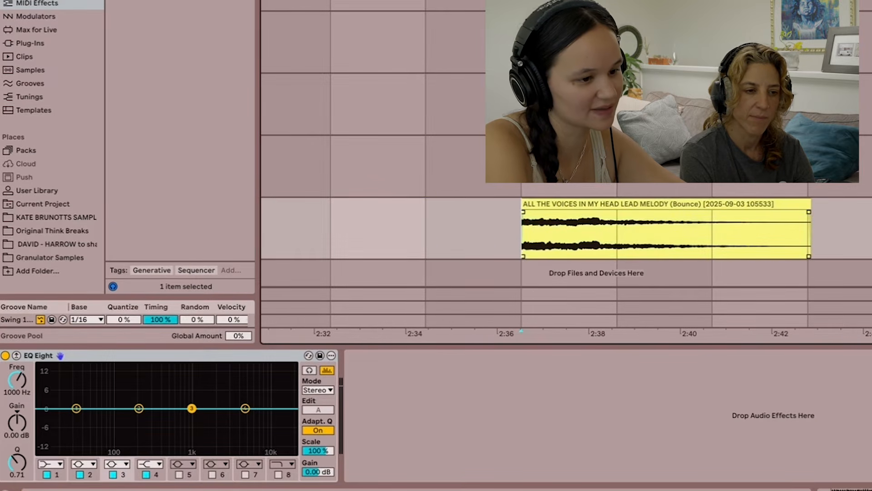
key("space")
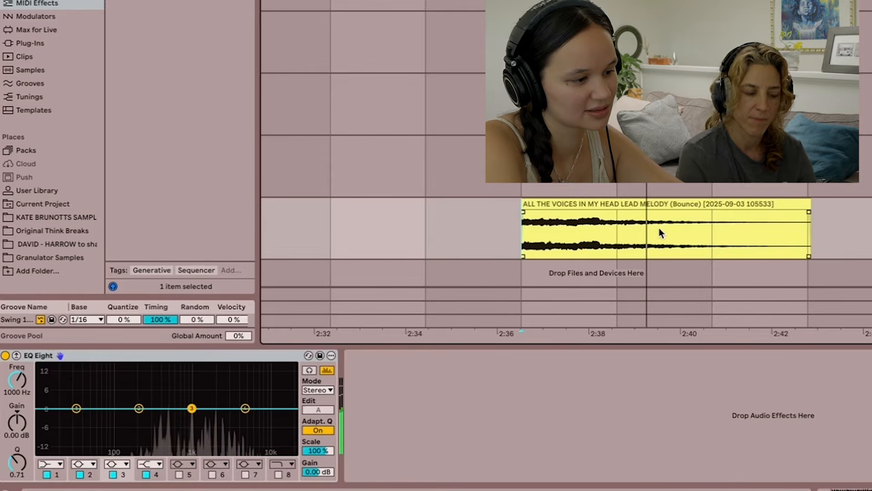
key("space")
left_click(724, 231)
key("super+e")
left_click(650, 202)
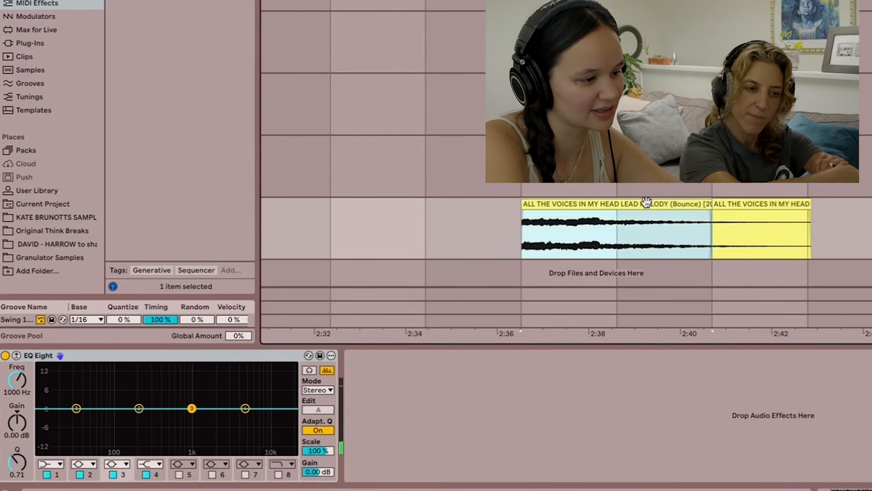
left_click(770, 202)
key("Delete")
- Set the trimmed clip's warp mode to Beats, with transient looping off and the transient envelope at 45
double_click(609, 226)
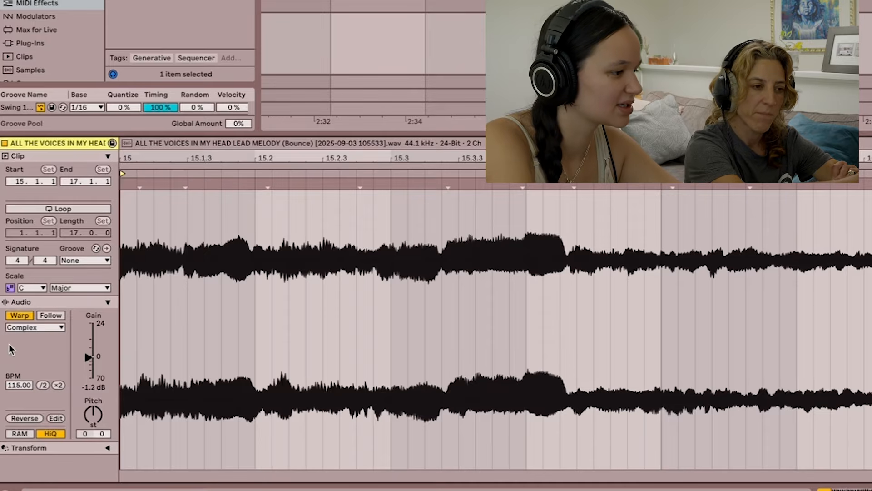
left_click(14, 327)
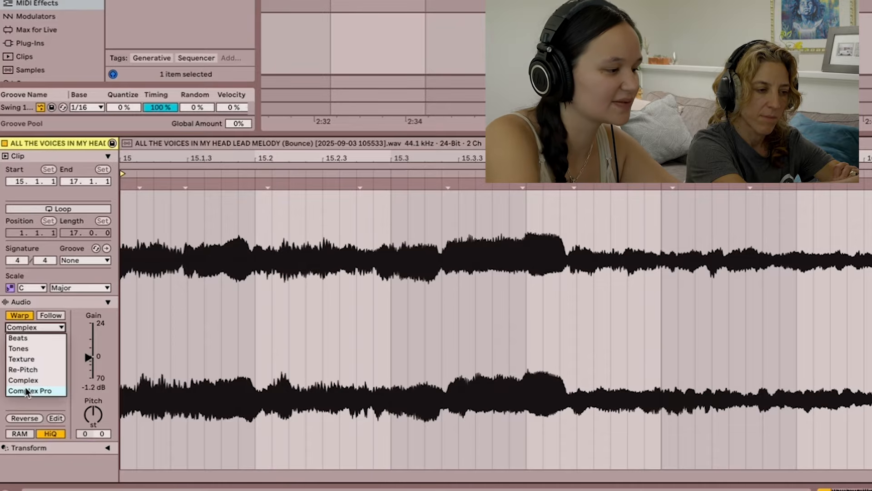
left_click(47, 342)
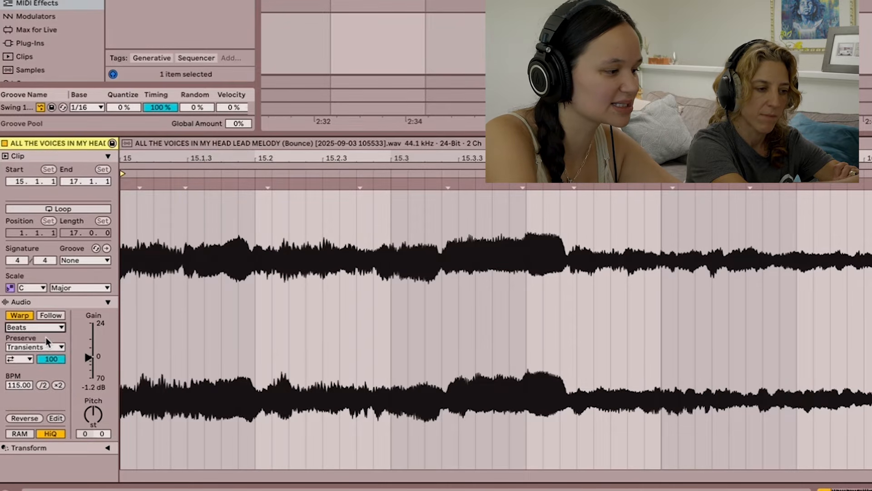
left_click(25, 360)
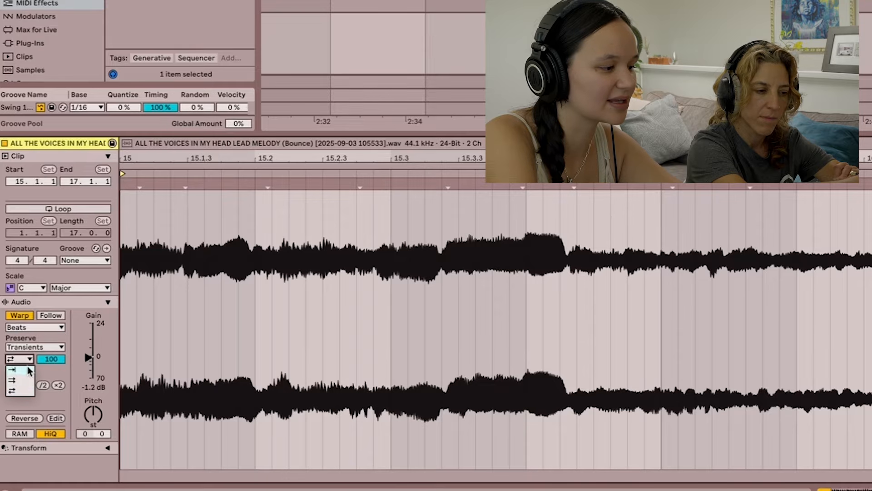
left_click_drag(52, 358, 51, 364)
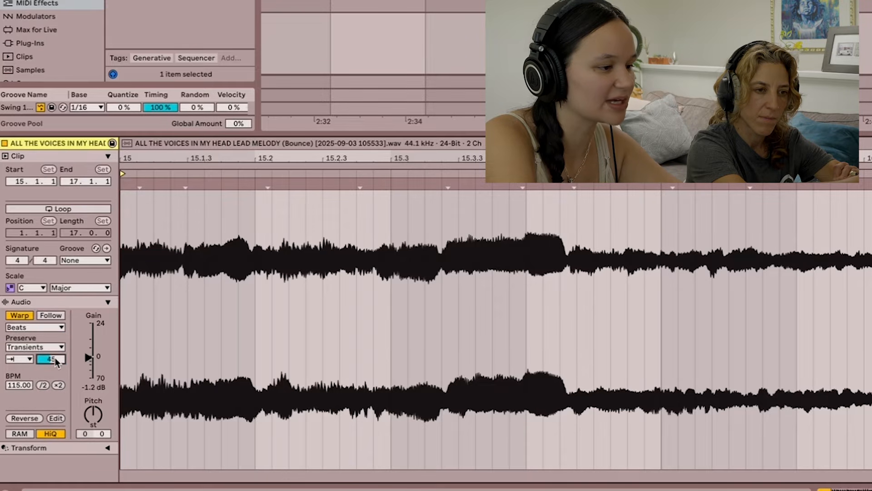
left_click(34, 325)
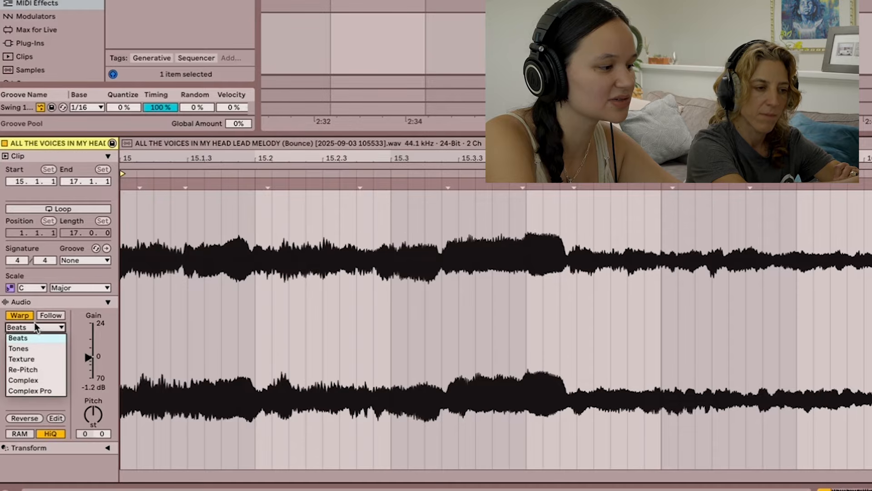
left_click(34, 325)
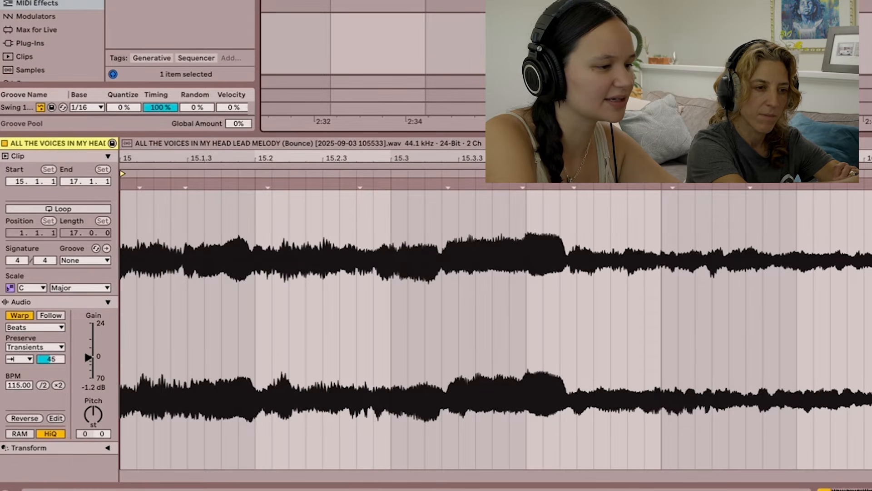
- Play the clip with Beats warping preserving 1/16 and set the transient envelope to 46
key("space")
key("shift+Tab")
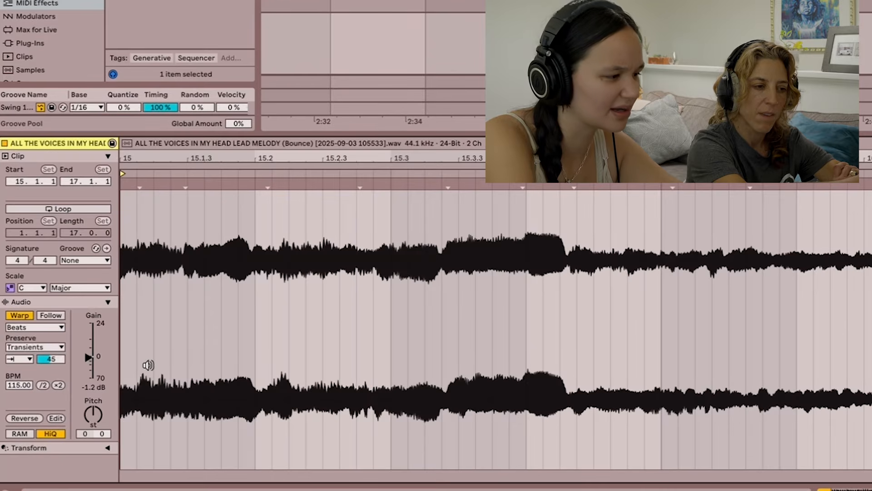
left_click(45, 329)
left_click(45, 337)
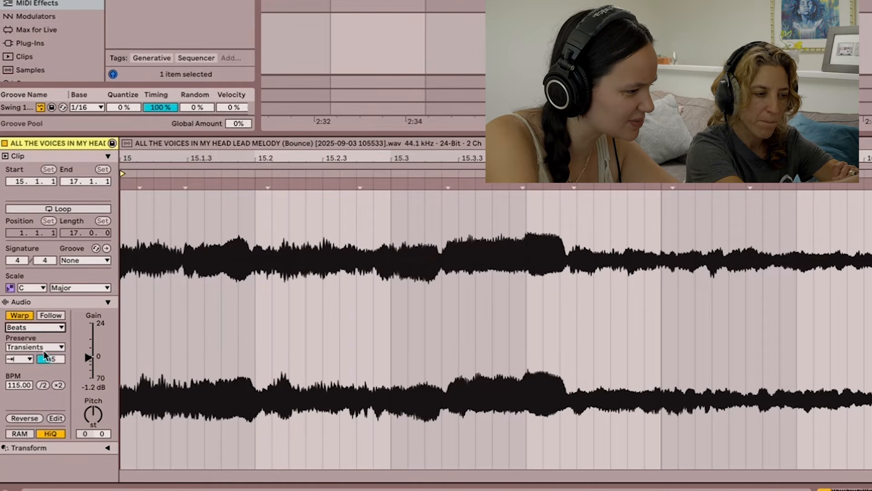
left_click(45, 347)
left_click(40, 392)
left_click(36, 347)
left_click(36, 401)
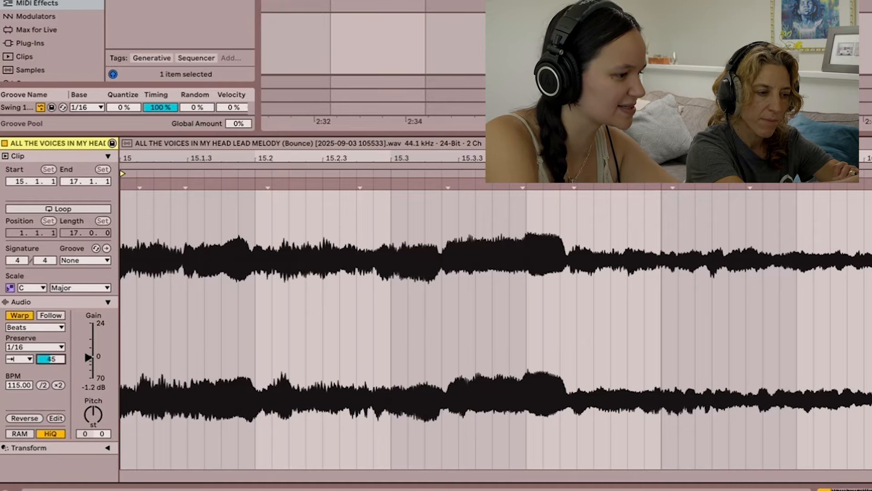
left_click_drag(51, 359, 51, 358)
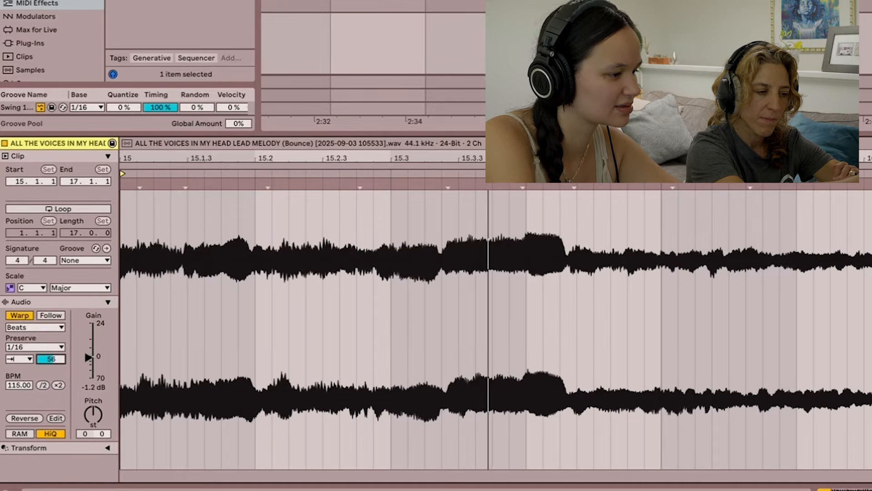
left_click_drag(51, 358, 56, 347)
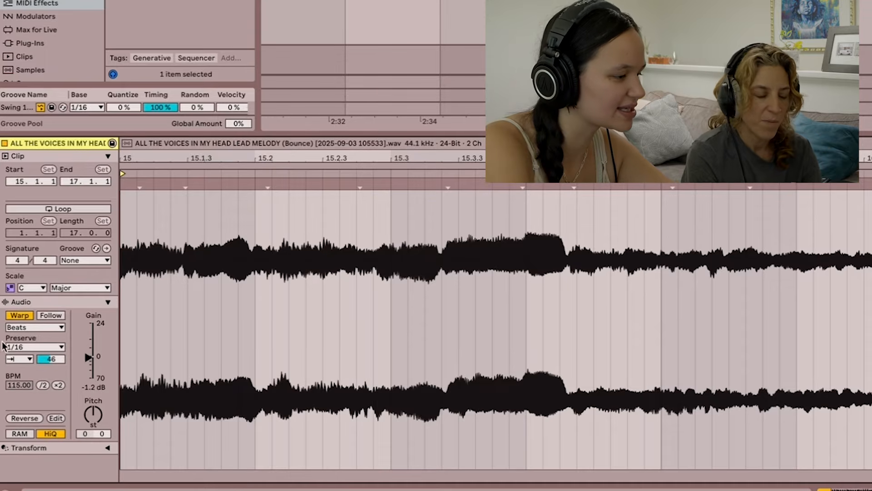
- Switch the clip's warp mode to Texture, audition it, and change the clip tempo to 230 BPM
left_click(31, 326)
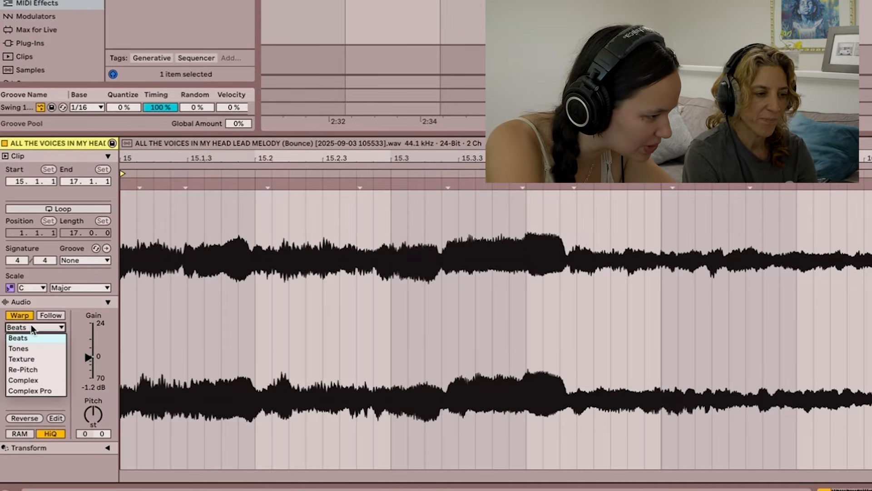
left_click(35, 359)
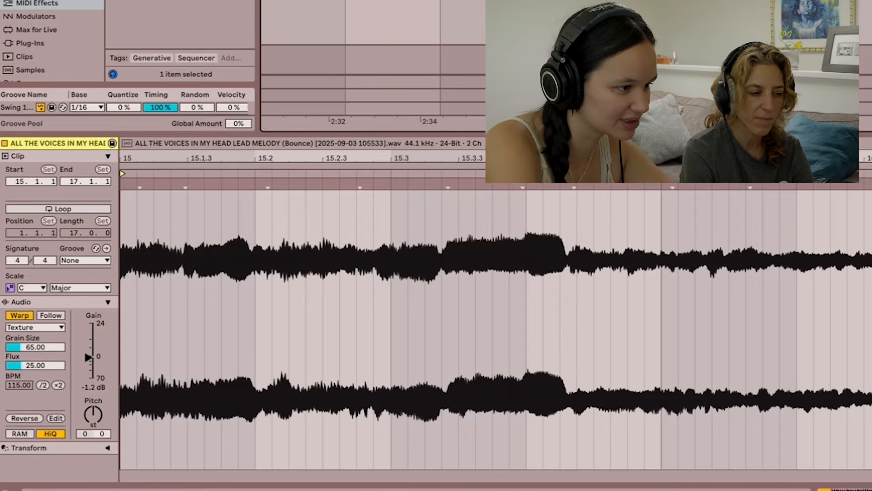
key("space")
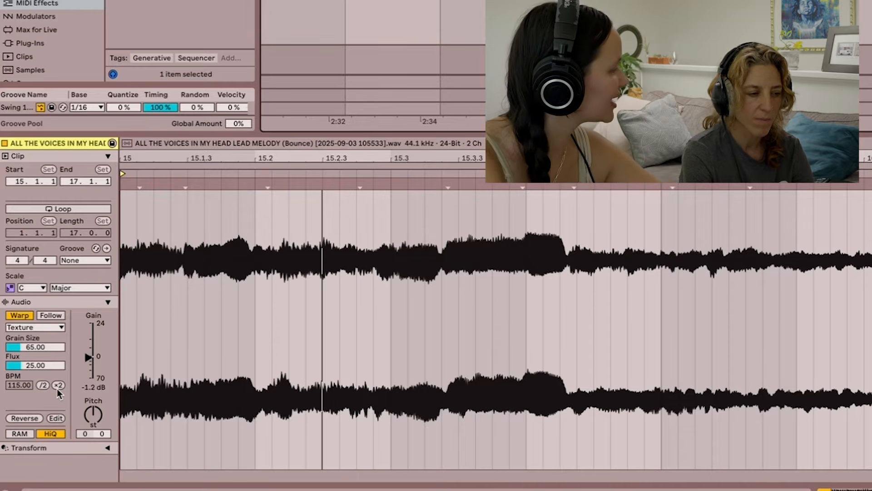
left_click(42, 385)
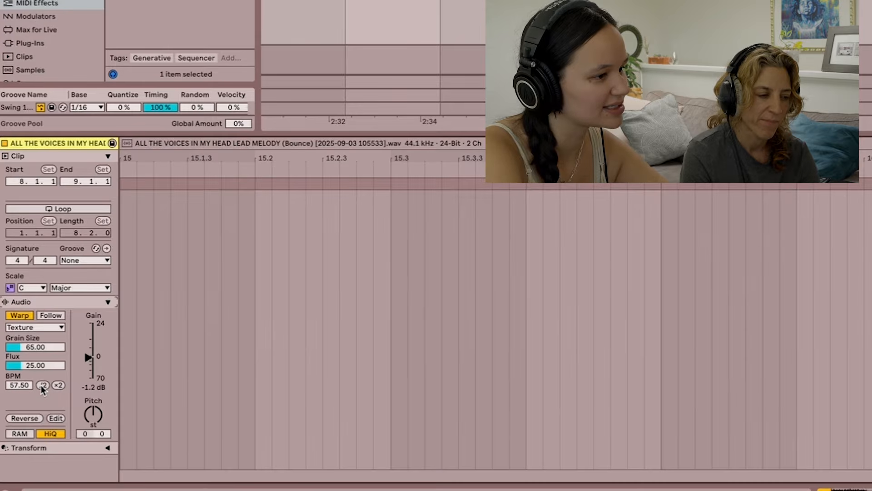
left_click(59, 385)
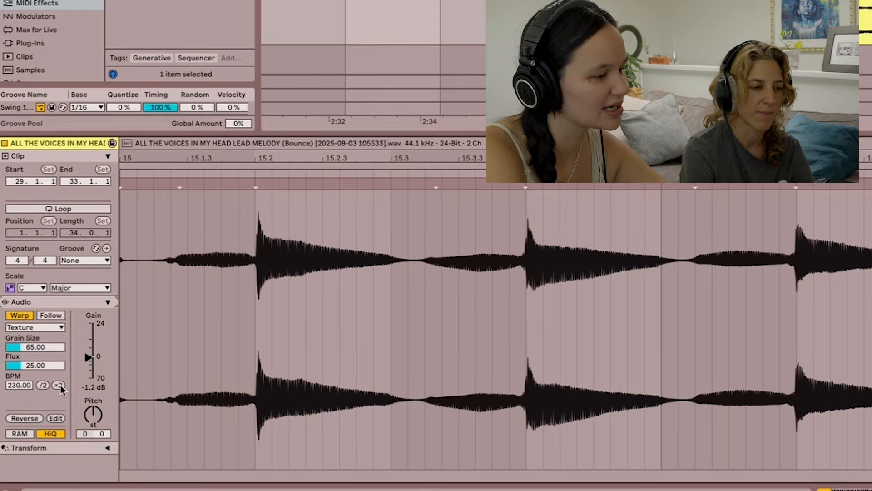
- Raise the Texture grain size to 185.52 and the flux to 50.78, and reduce both again
left_click_drag(40, 345, 40, 327)
left_click_drag(36, 366, 36, 357)
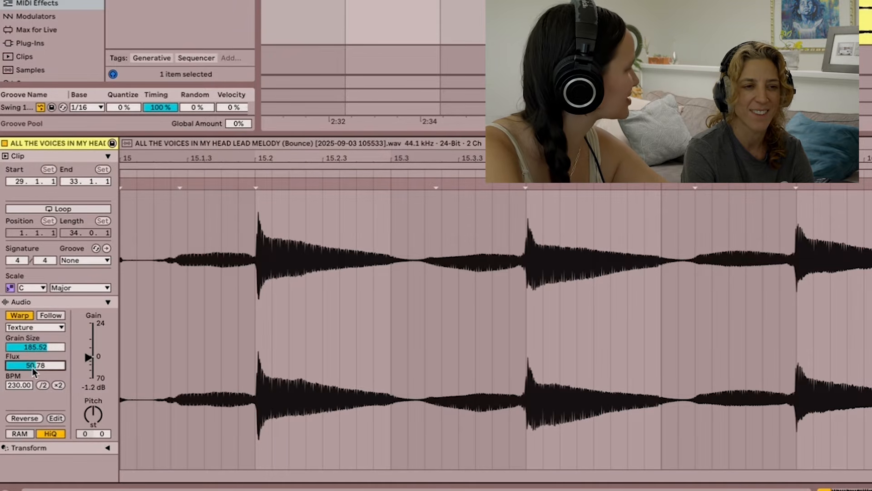
left_click_drag(31, 367, 32, 398)
mouse_move(39, 345)
left_mouse_down()
mouse_move(38, 363)
mouse_move(39, 349)
left_mouse_up()
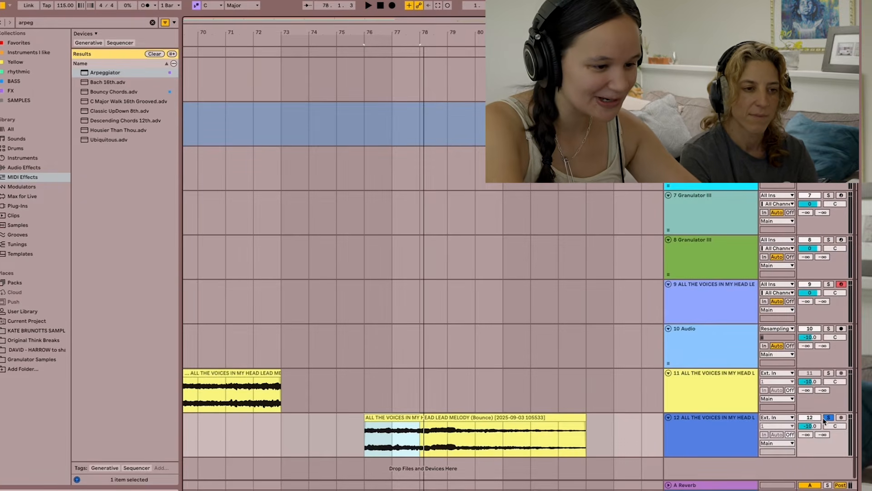
- Audition the lead melody tail clip on track 12 and turn off its warping
key("space")
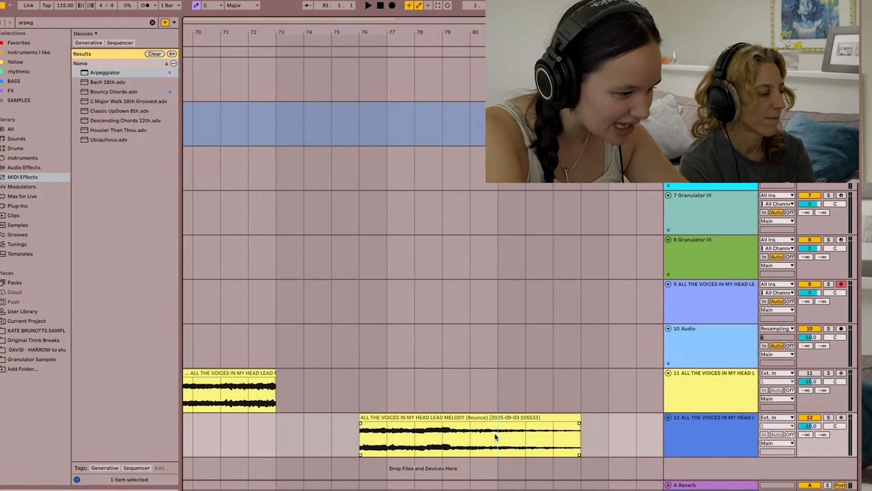
key("space")
double_click(539, 416)
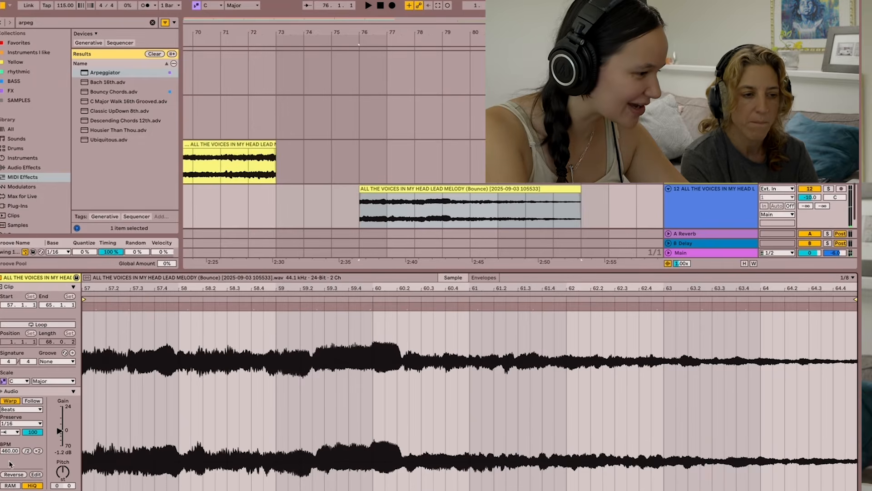
left_click(10, 401)
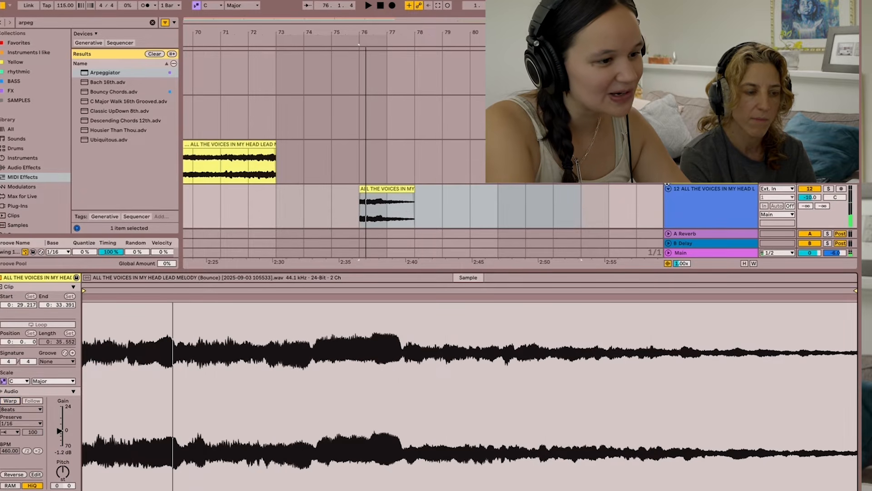
- Disarm track 9, which holds the arpeggiated lead melody Simpler
scroll(668, 185, "down", 2)
left_click(732, 192)
scroll(613, 280, "down", 1)
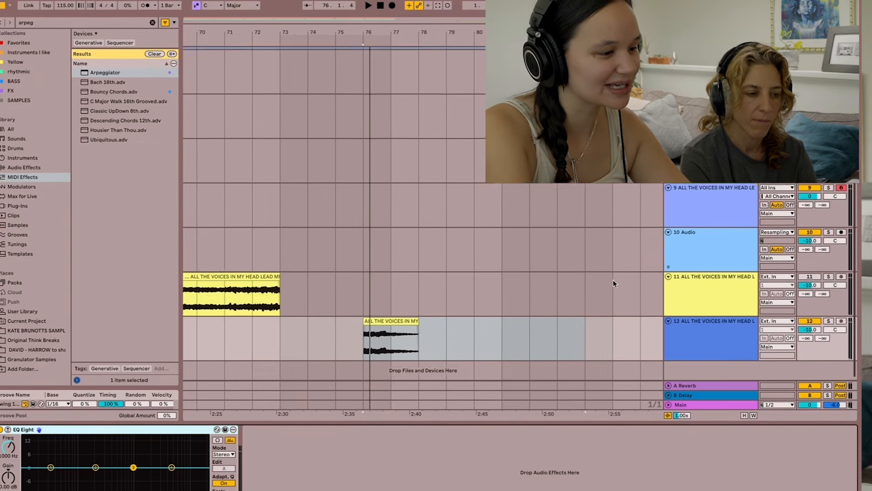
scroll(612, 279, "left", 1)
scroll(612, 279, "down", 1)
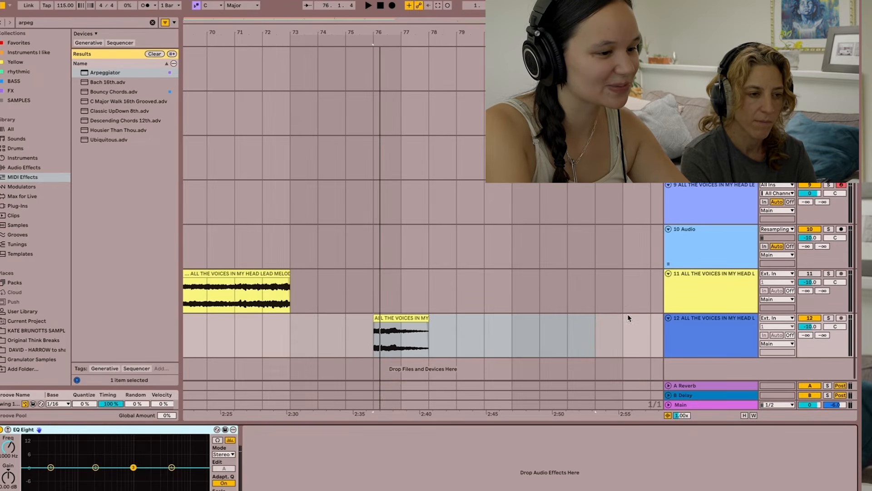
left_click(842, 185)
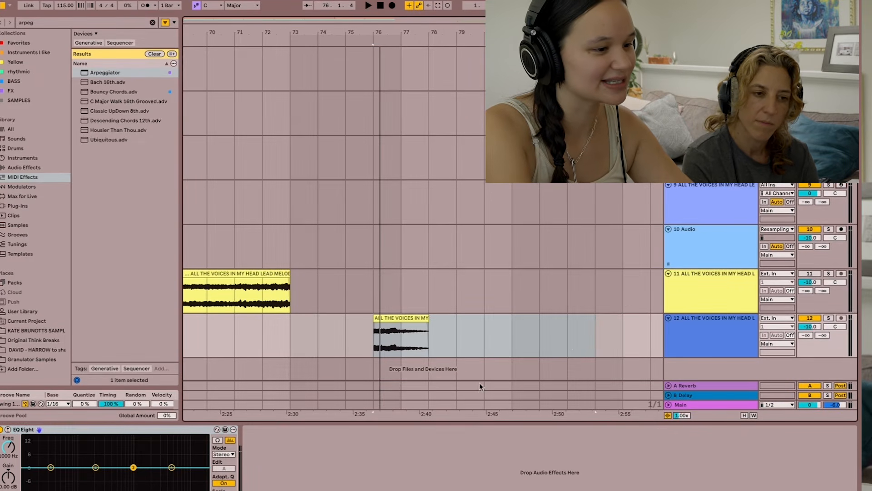
- Duplicate track 12 together with its unwarped lead melody tail clip
left_click(376, 342)
left_click(717, 342)
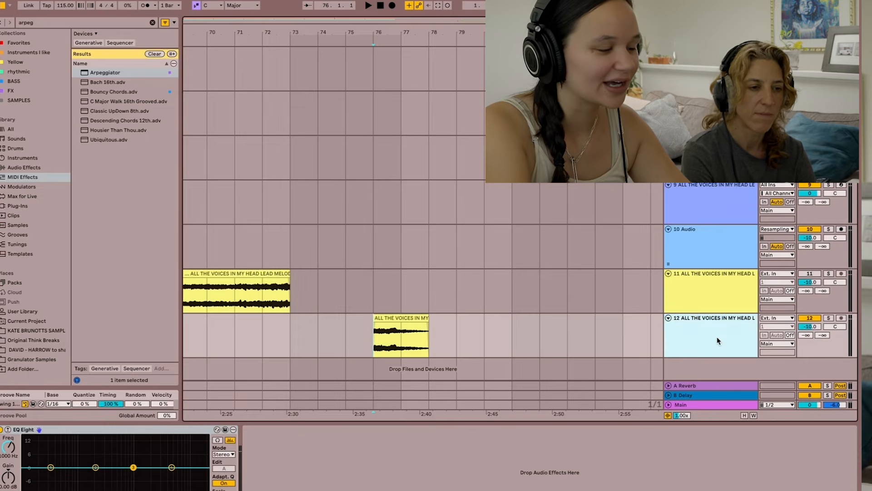
key("ctrl+d")
left_click(685, 317)
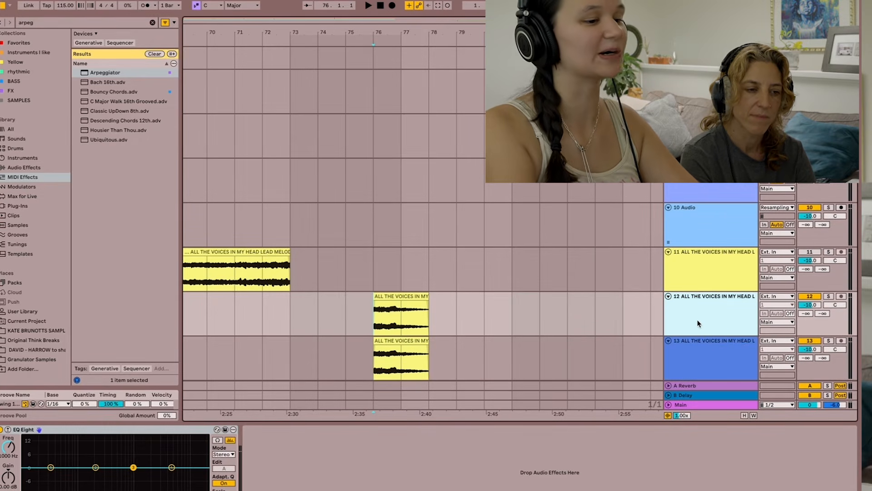
- Search the plug-ins for Glitchmachines and add the Fracture effect to track 12
left_click(30, 206)
left_click(153, 23)
type("glitchma")
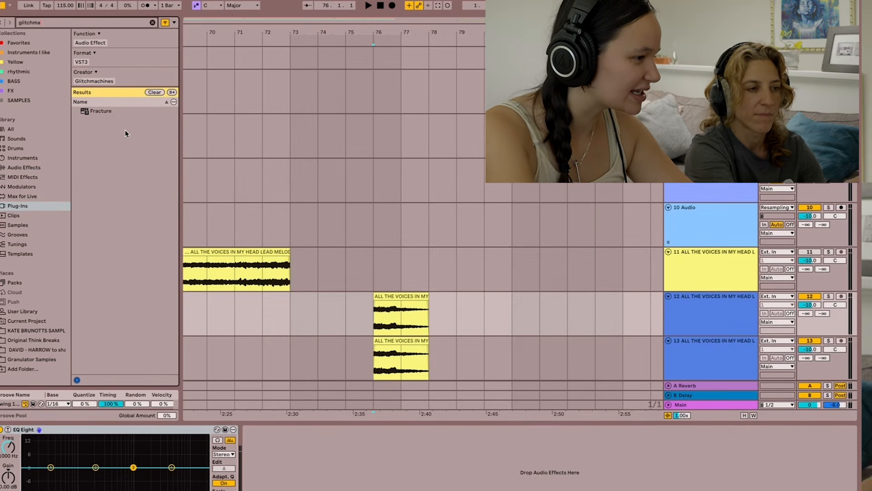
left_click(725, 315)
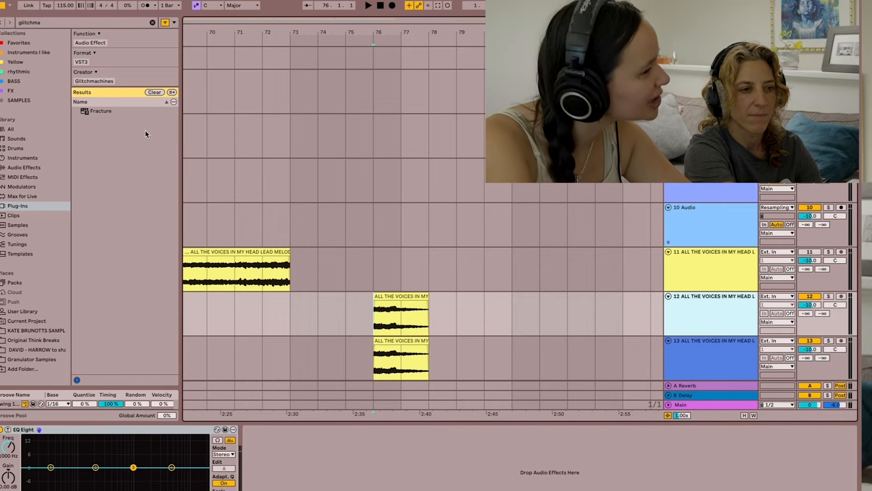
double_click(130, 110)
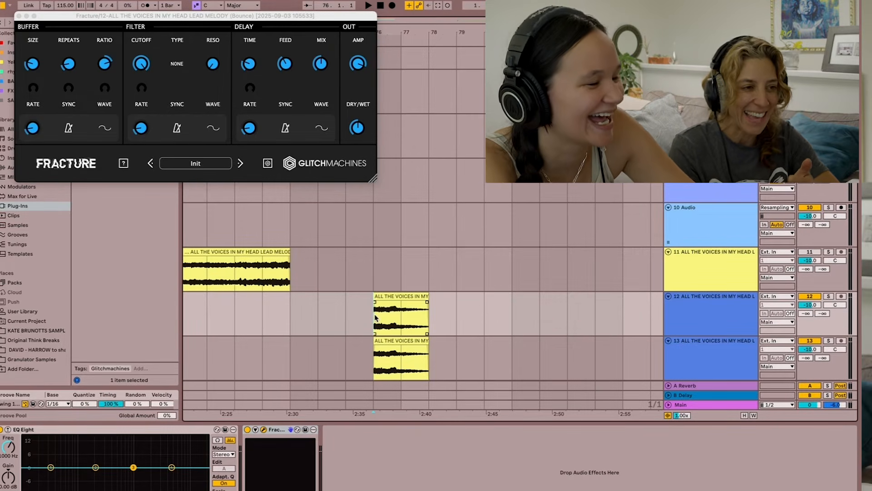
- Color the lead melody tail clip on track 12 green, and deactivate and collapse the duplicate track 13
right_click(411, 296)
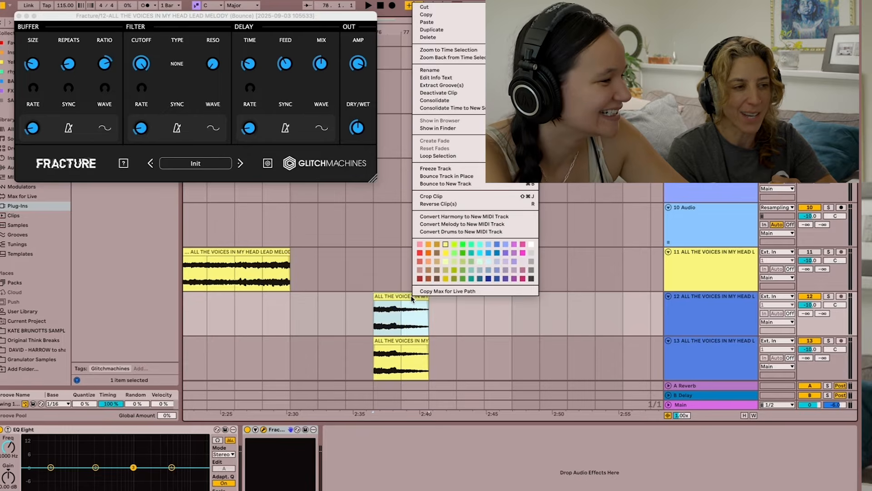
left_click(462, 252)
left_click(803, 341)
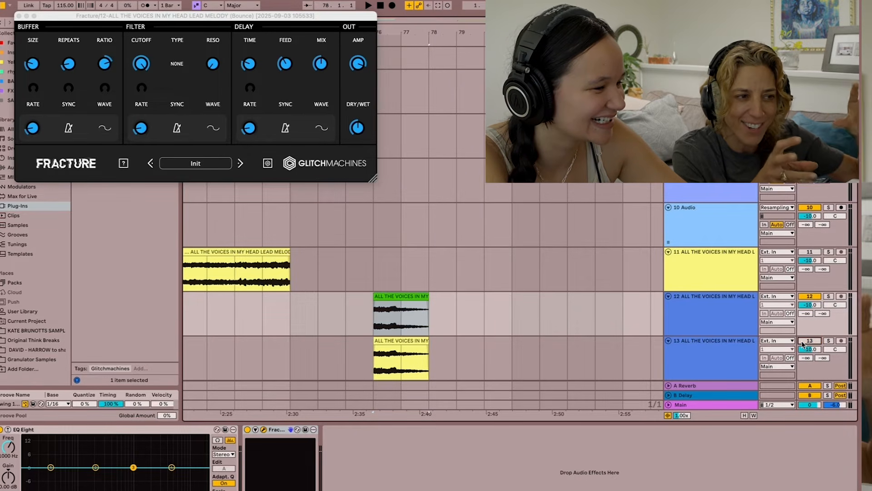
left_click(668, 341)
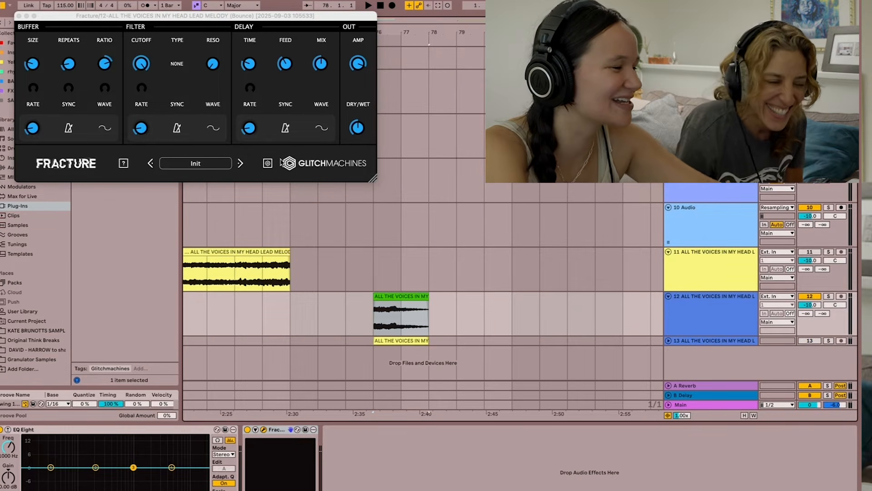
- Load Fracture's DemonInside factory preset and play the tail clip on track 12 through it
left_click(197, 165)
mouse_move(200, 184)
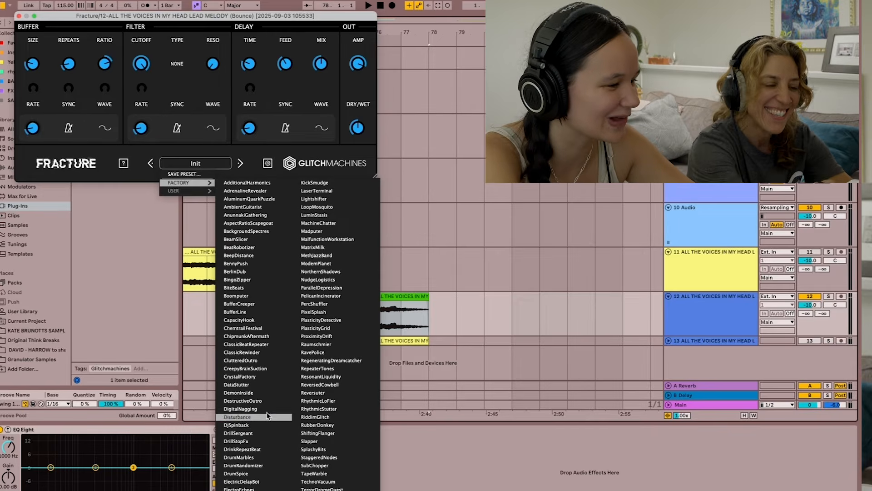
left_click(253, 393)
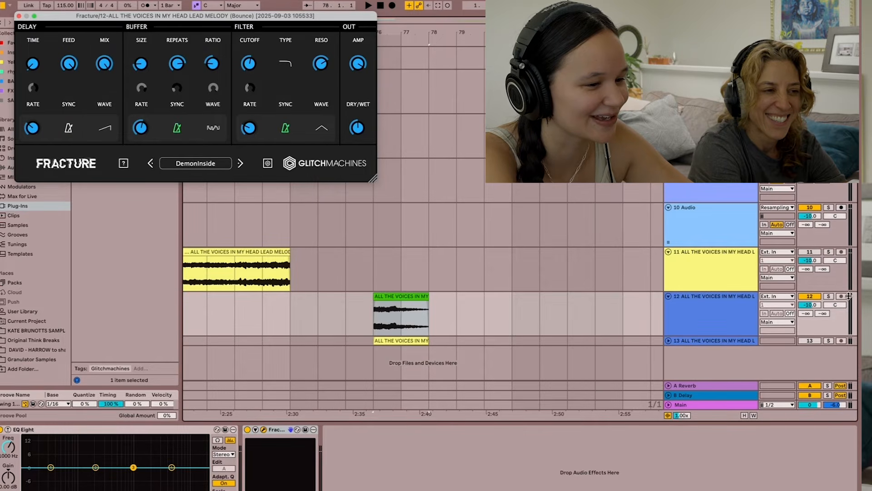
key("space")
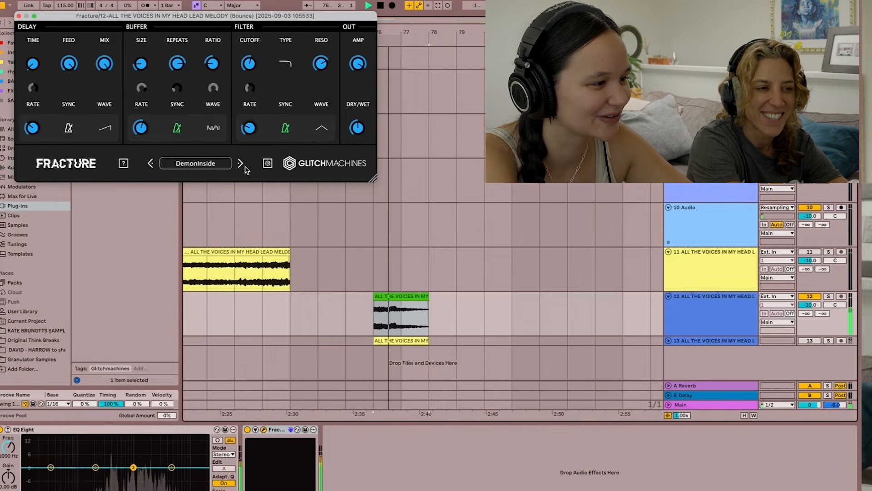
- Audition the tail clip while stepping through the Fracture presets DestructiveOutro, DigitalNagging and Disturbance
left_click(240, 164)
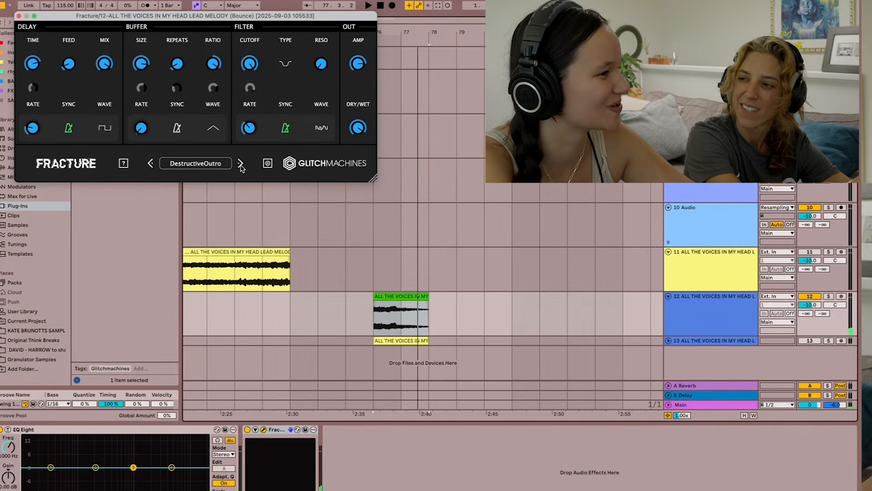
left_click(240, 164)
key("space")
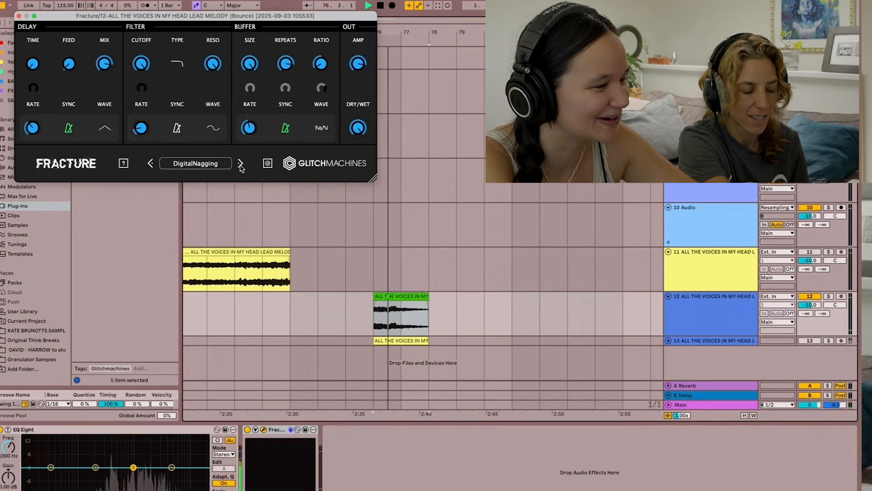
left_click(241, 163)
key("space")
key("space")
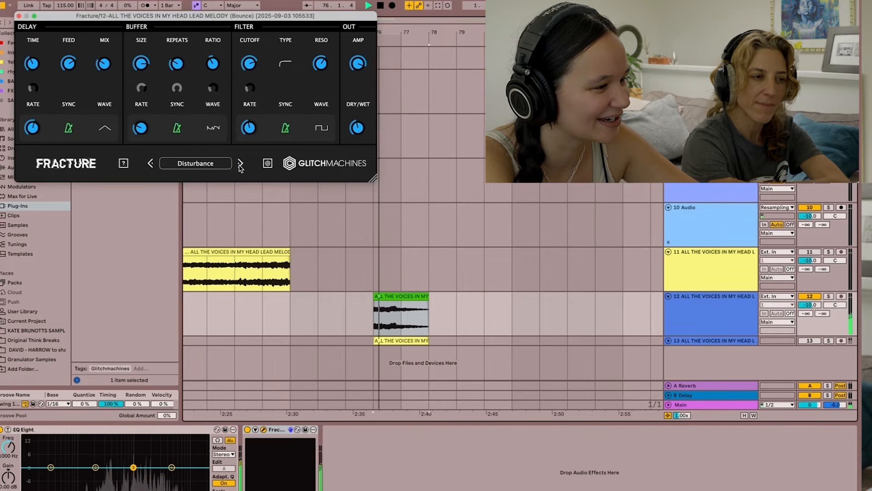
key("space")
left_click(708, 312)
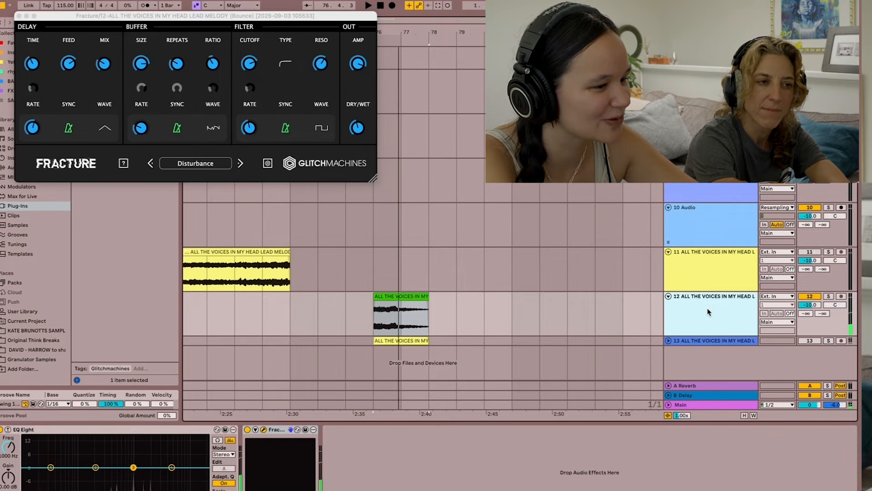
- Load Fracture's MachineChatter factory preset and play the green tail clip from its start
left_click(195, 163)
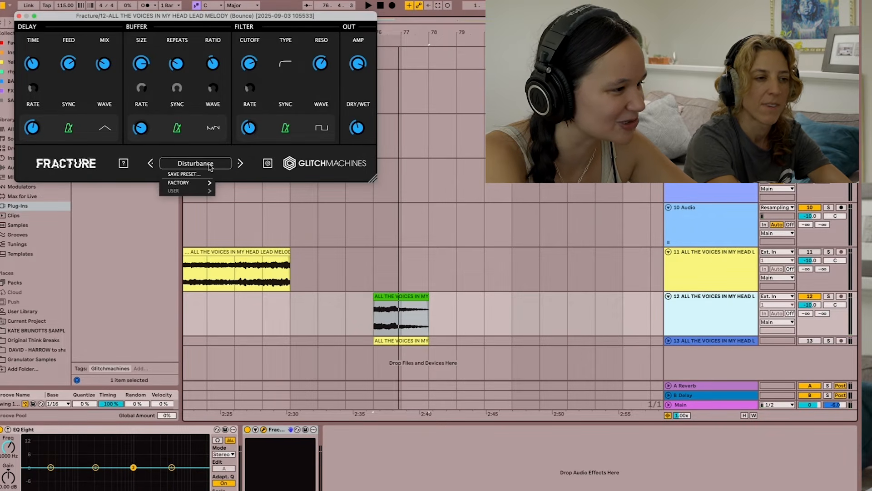
mouse_move(209, 183)
left_click(318, 223)
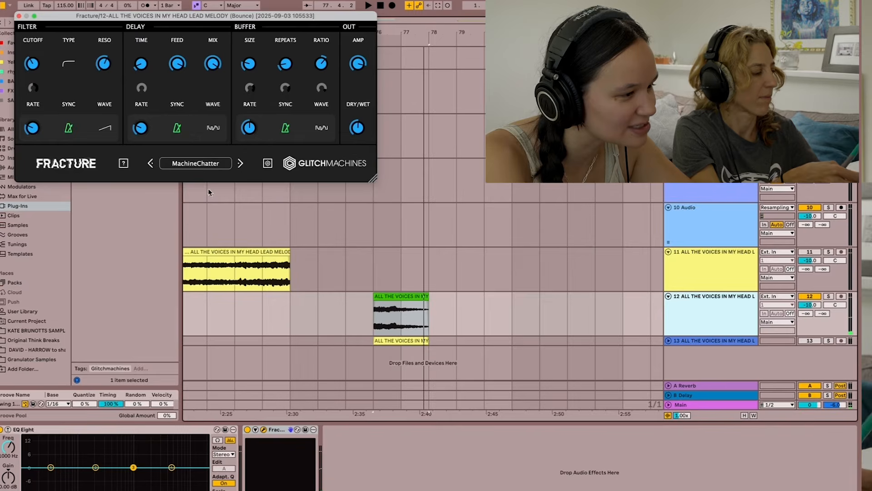
left_click(370, 319)
key("space")
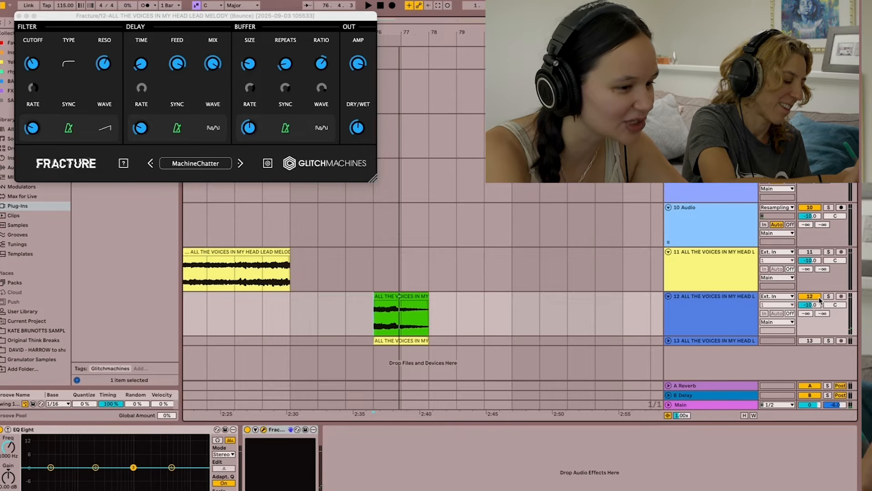
key("space")
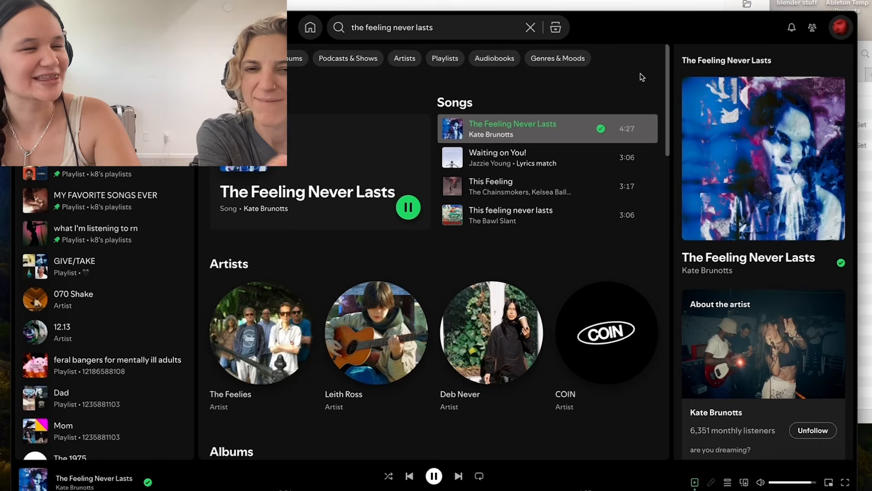
- Adjust the playback volume in Spotify and switch back to Ableton Live
left_click(803, 482)
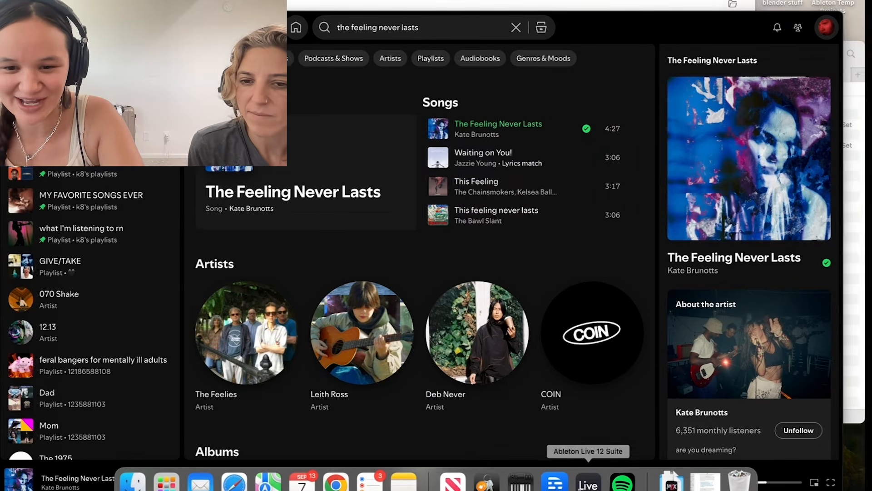
left_click(588, 479)
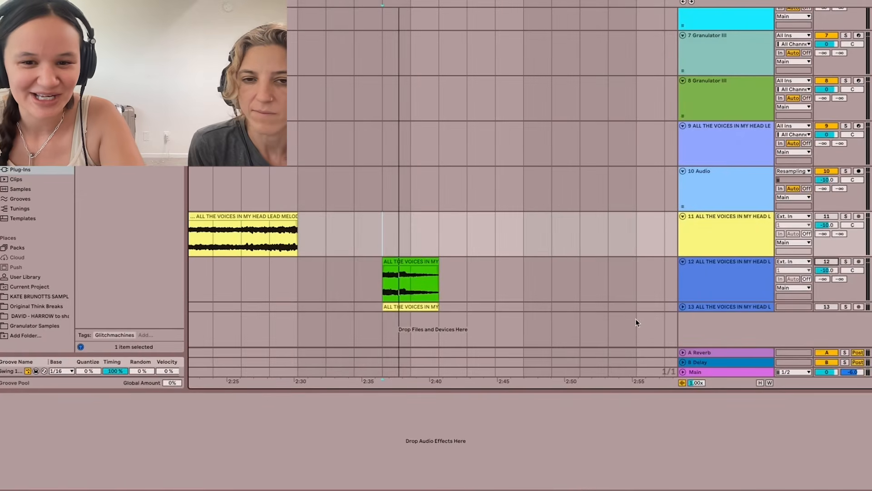
- Reactivate track 12 and play its tail clip through Fracture
left_click(696, 287)
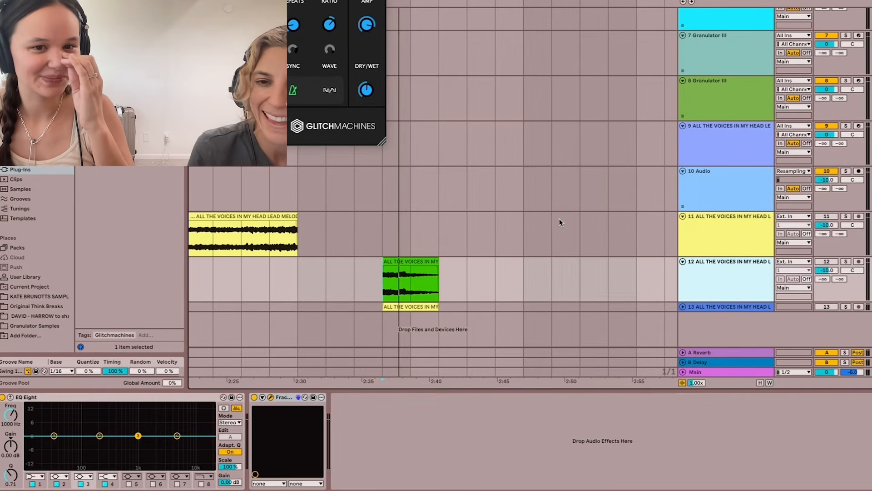
left_click(836, 262)
key("space")
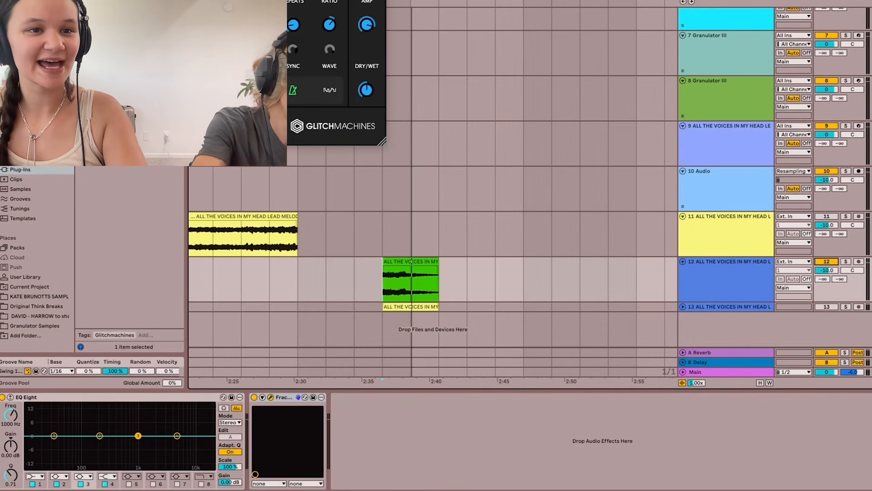
- Close the Fracture window, find Sugar Bytes Effectrix among the plug-ins and add it to track 12
key("super+w")
key("super+f")
key("BackSpace")
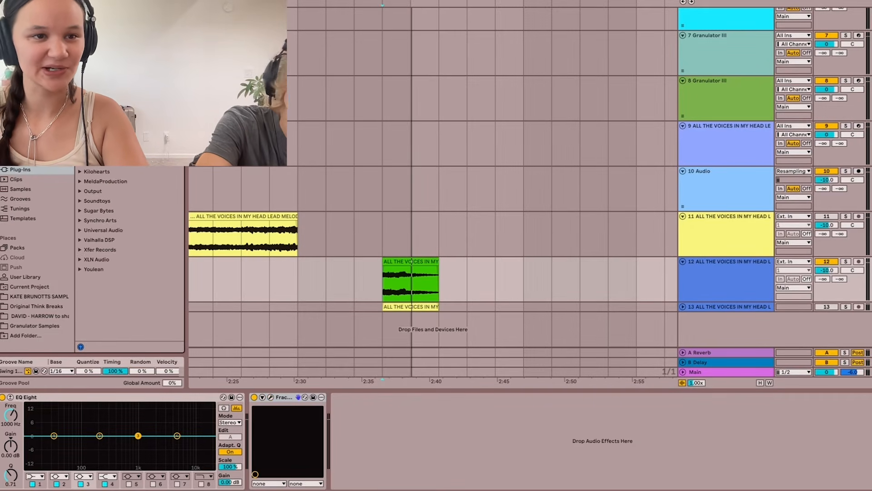
type("fr")
key("BackSpace")
key("BackSpace")
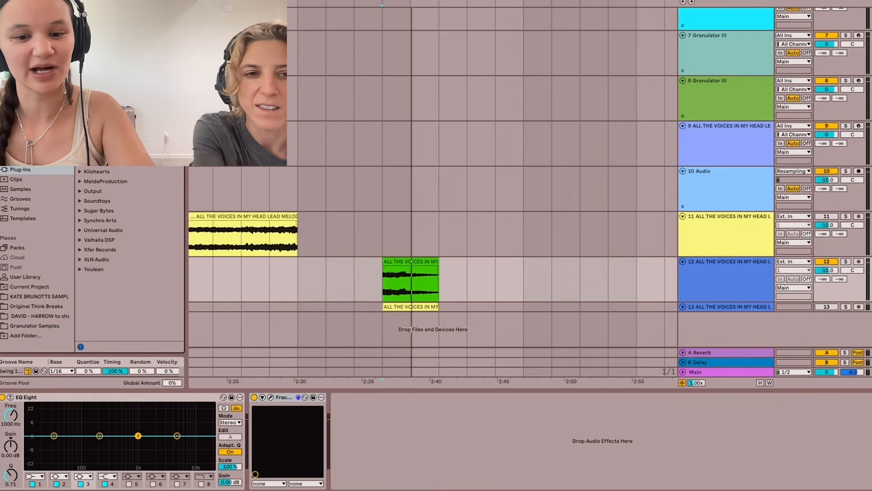
type("fr")
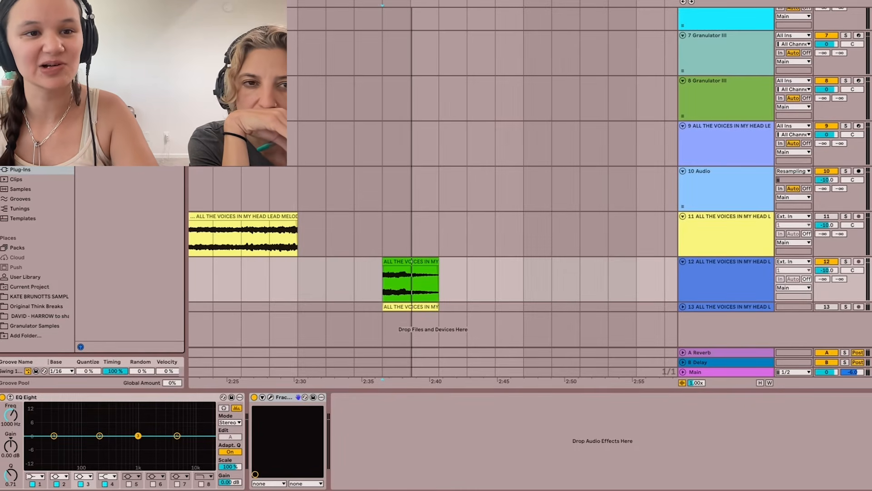
left_click(718, 286)
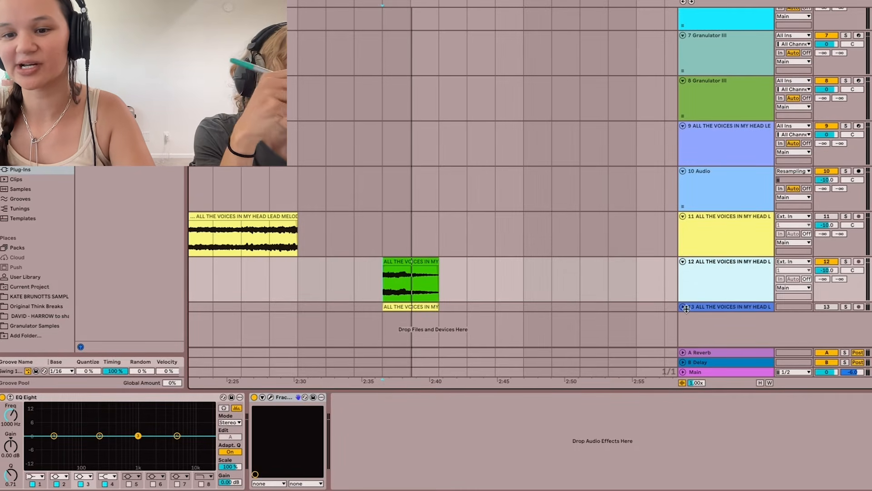
left_click(123, 54)
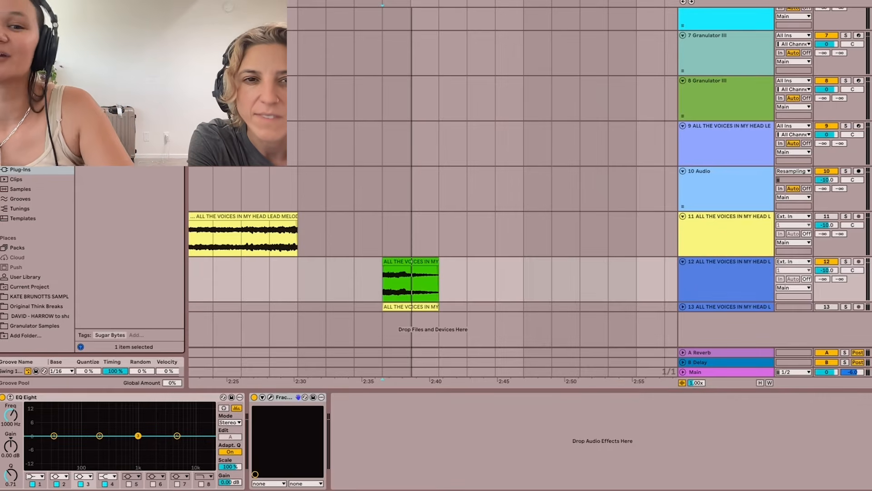
left_click(742, 288)
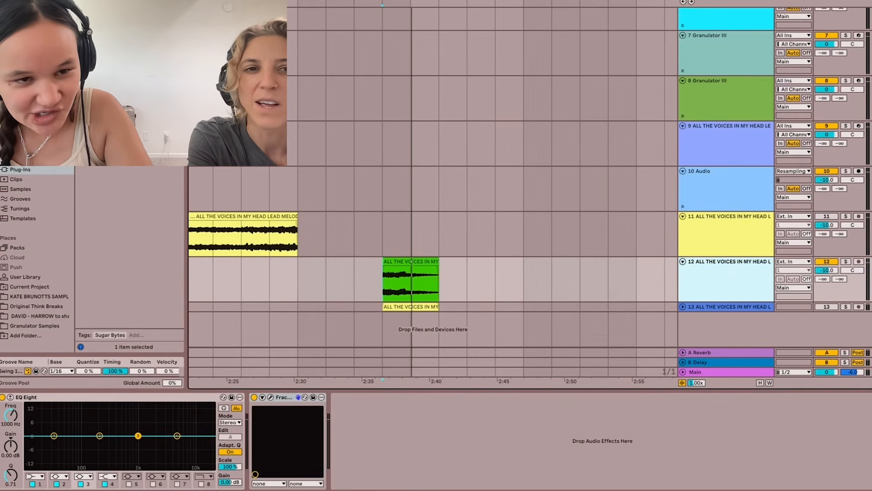
double_click(118, 69)
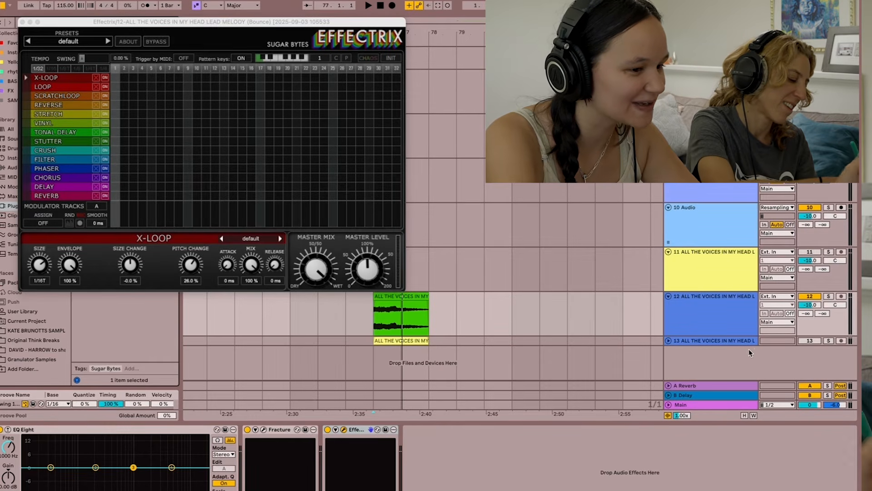
- Turn off Fracture on track 12 and load the Beatpainter 2 preset in Effectrix
left_click(247, 429)
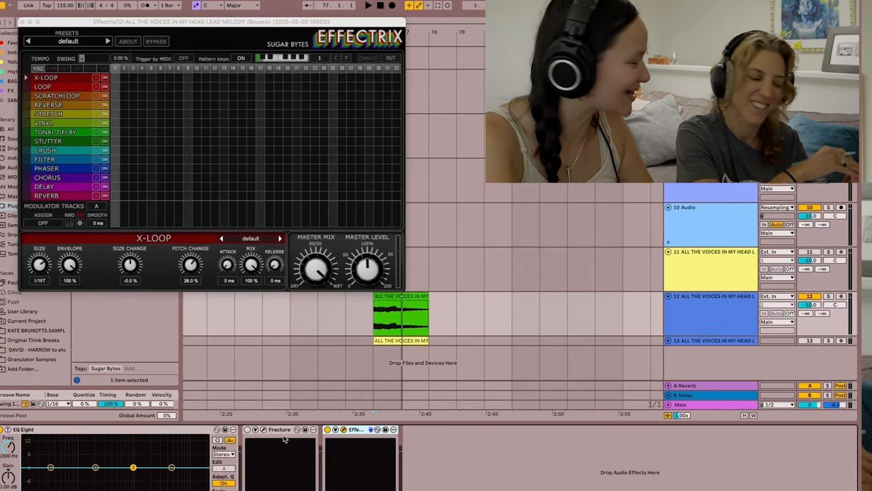
left_click(68, 41)
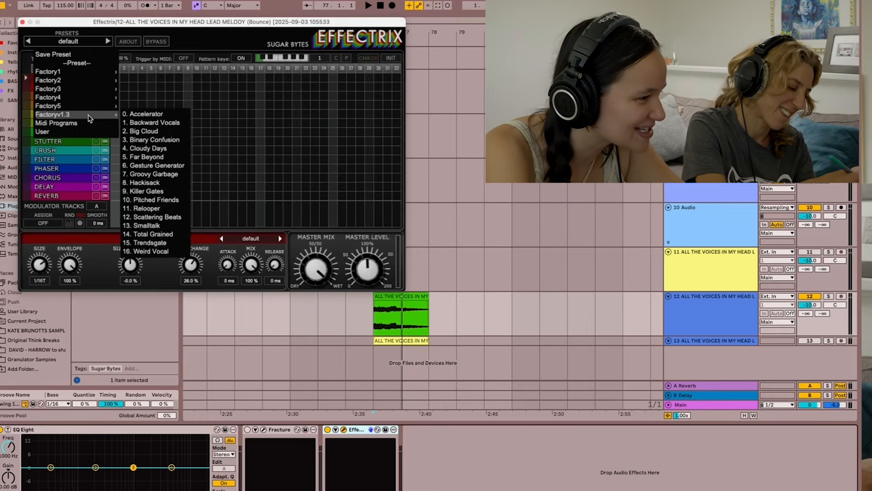
left_click(108, 42)
left_click(108, 42)
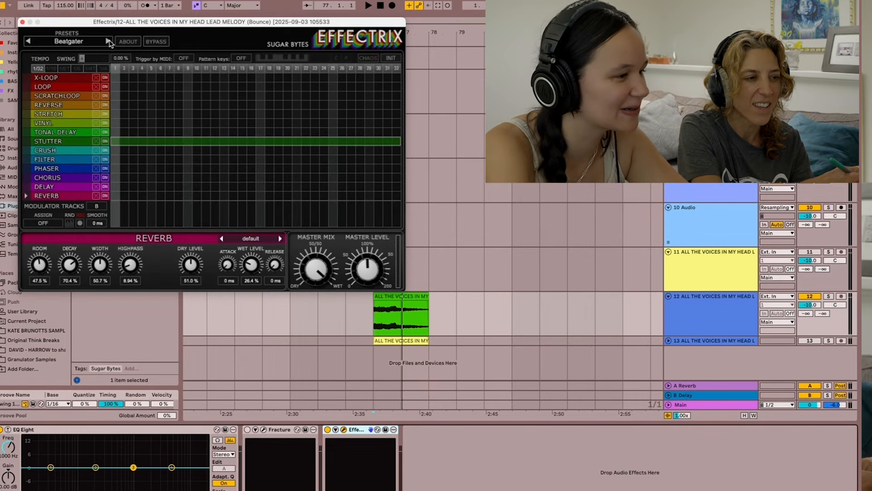
- Solo track 12 and audition its tail clip through the Effectrix preset
left_click(829, 296)
key("space")
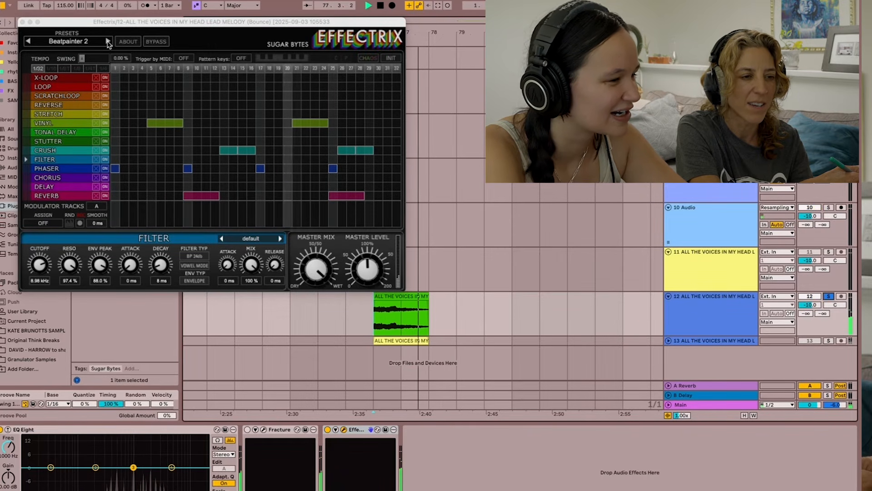
key("space")
- Duplicate track 12 with its tail clip and effects, and freeze the original track 12
left_click(710, 302)
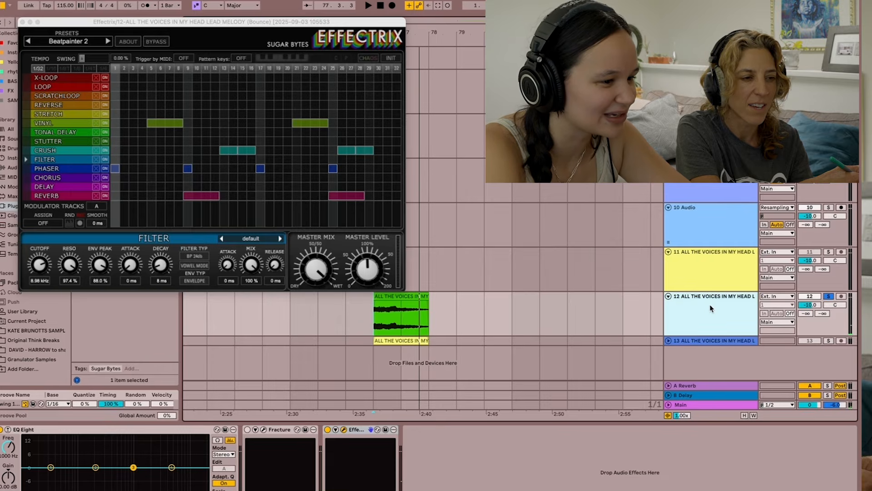
key("super+d")
left_click(384, 324)
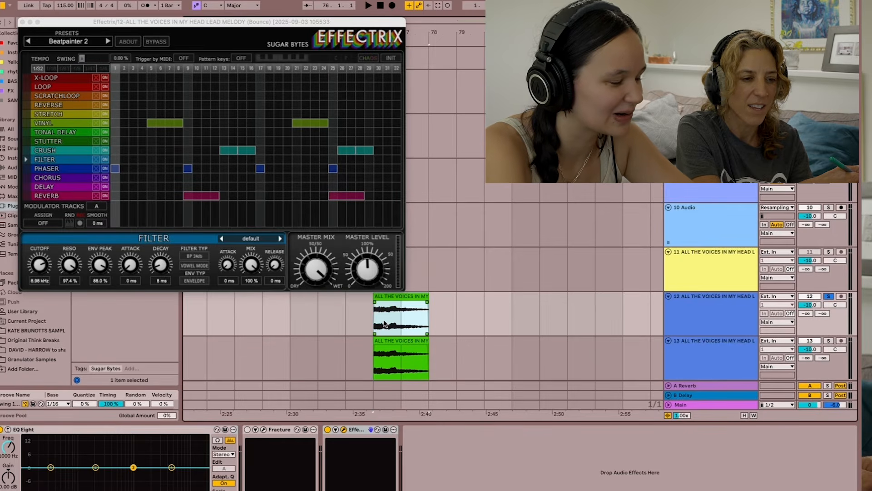
right_click(387, 323)
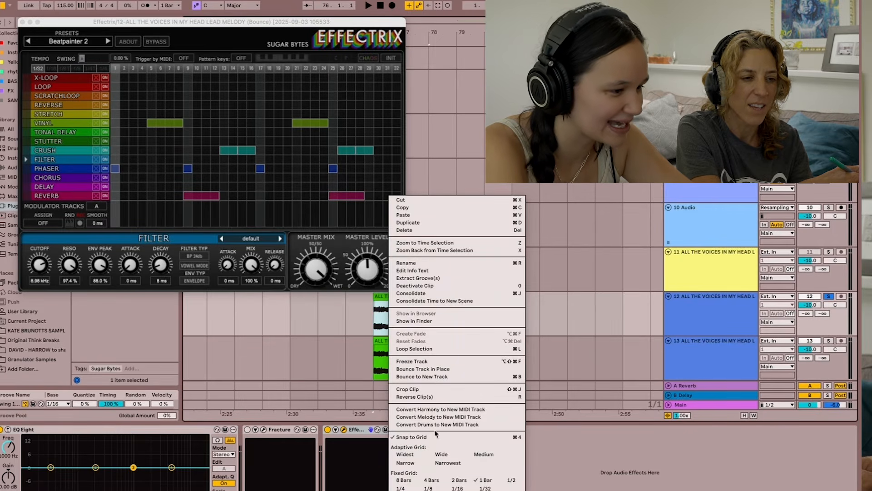
left_click(444, 362)
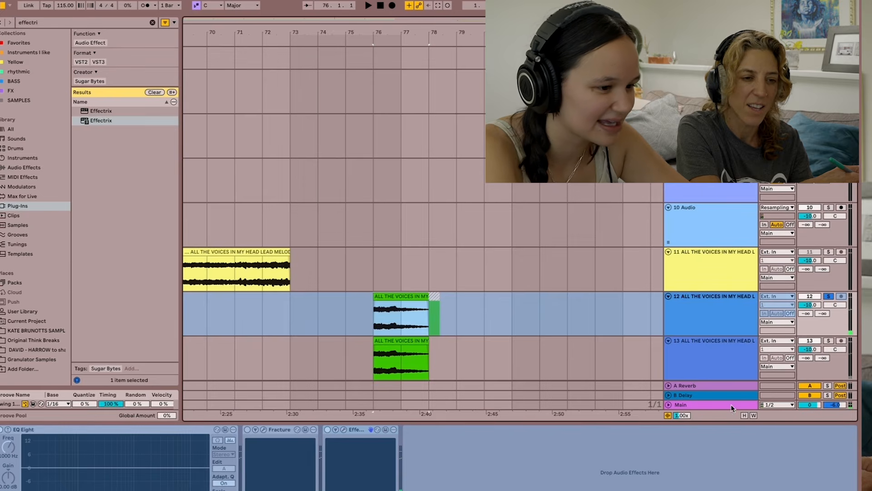
- Solo track 13, load the Beatpainter preset in its Effectrix and audition the clip through it
left_click(720, 352)
left_click(829, 341)
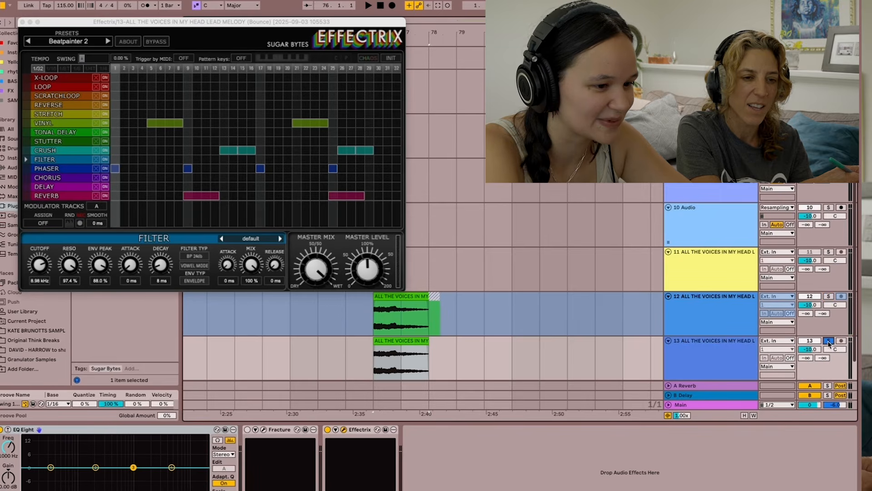
left_click(370, 358)
key("space")
left_click(108, 42)
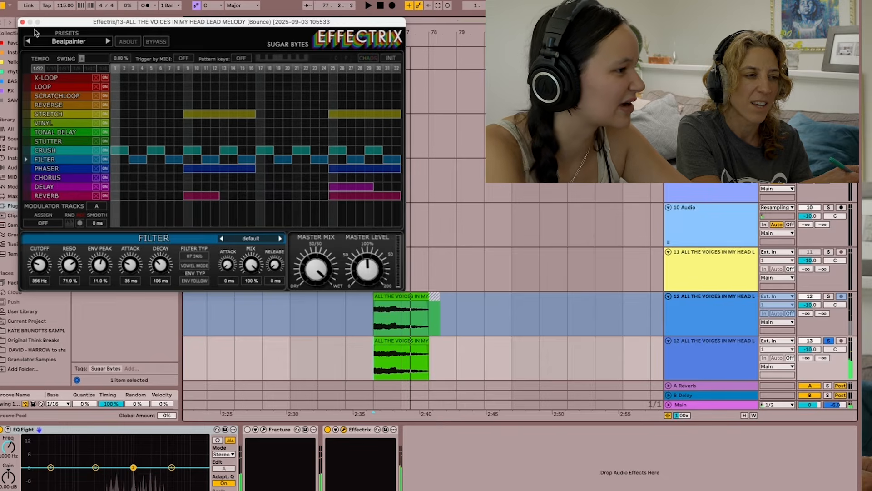
left_click(22, 22)
key("space")
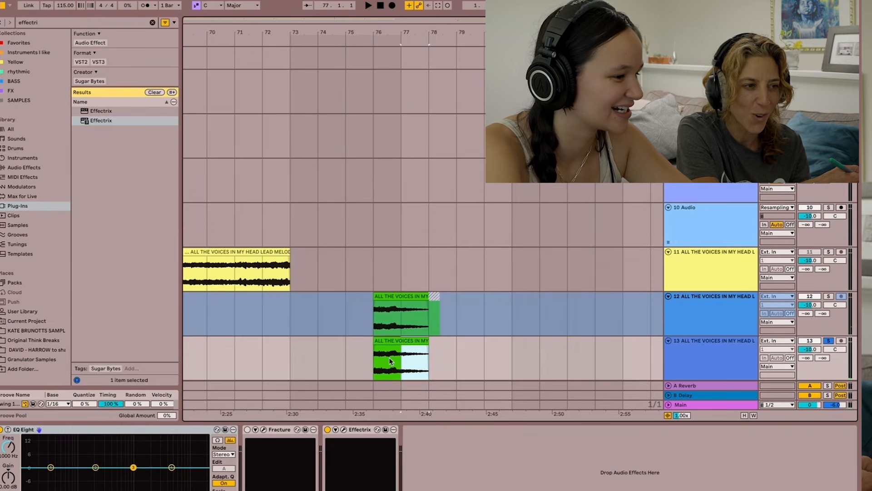
- Freeze track 13 and bounce tracks 12 and 13 in place
right_click(375, 359)
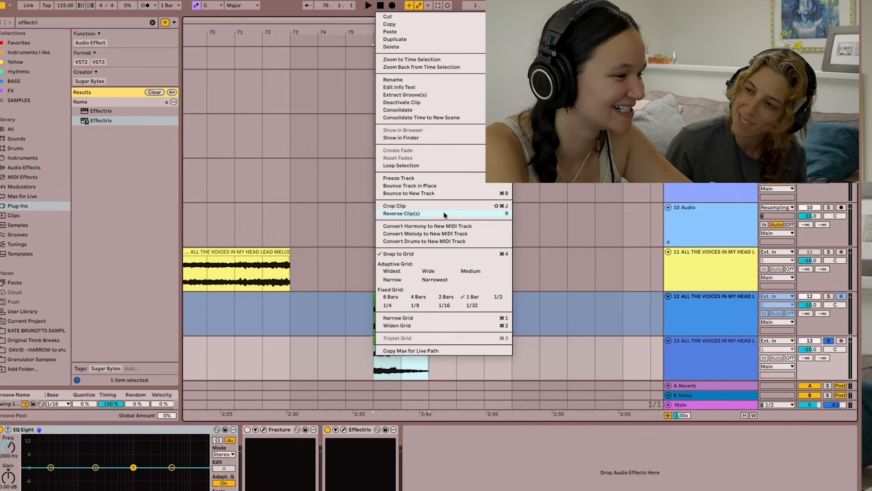
left_click(448, 175)
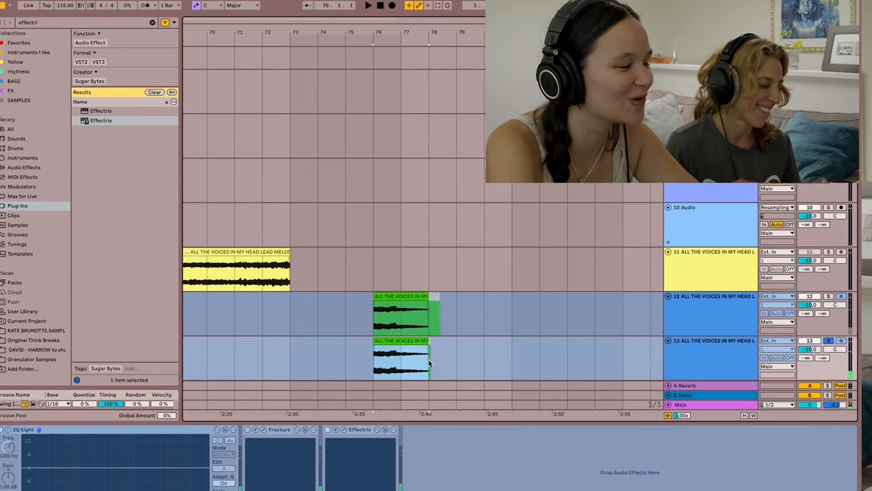
scroll(441, 349, "up", 5)
scroll(441, 349, "down", 2)
scroll(441, 349, "left", 3)
left_click_drag(444, 336, 293, 294)
right_click(293, 297)
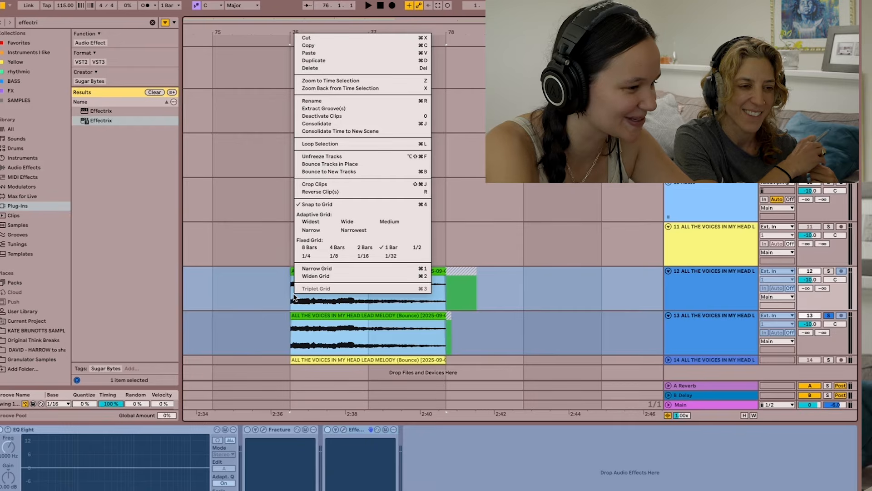
left_click(366, 166)
- Set the arrangement's fixed grid to 1/4
right_click(513, 330)
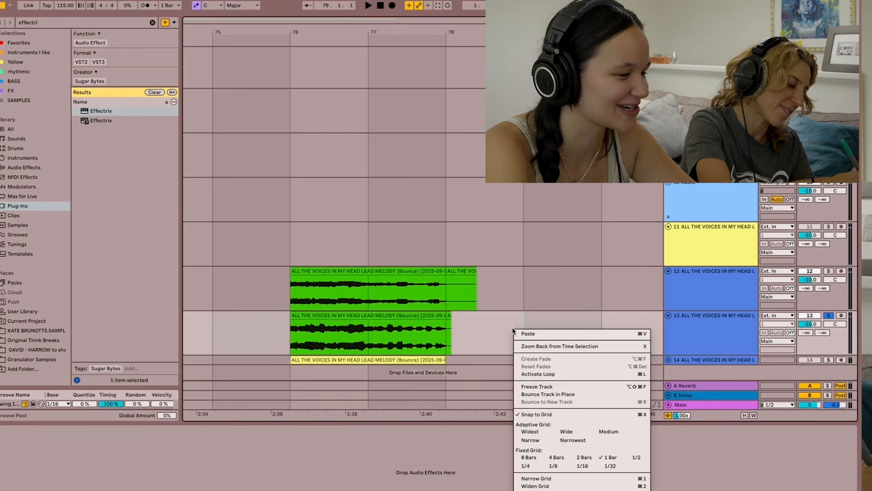
left_click(581, 467)
scroll(275, 344, "up", 3)
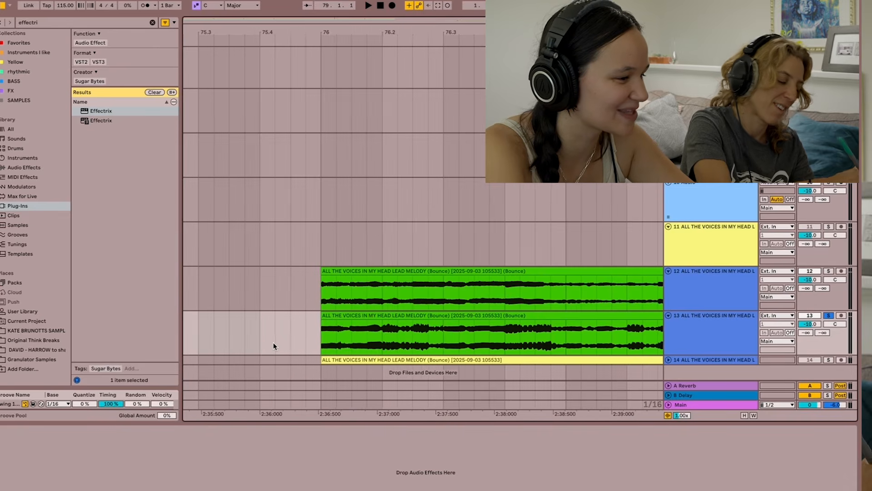
right_click(303, 312)
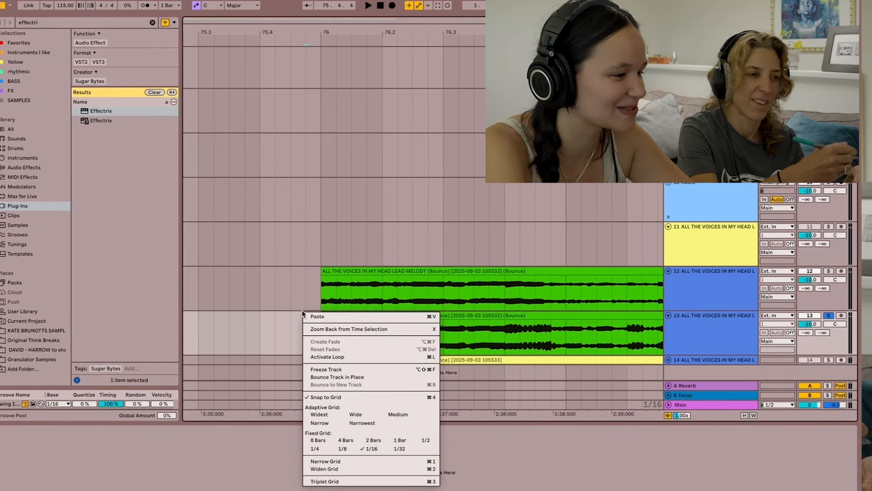
left_click(314, 448)
scroll(322, 197, "down", 3)
- Slice out beat 76.2 on tracks 12 and 13, keeping the slice active on track 13 and deactivated on track 12
left_click_drag(359, 325, 383, 324)
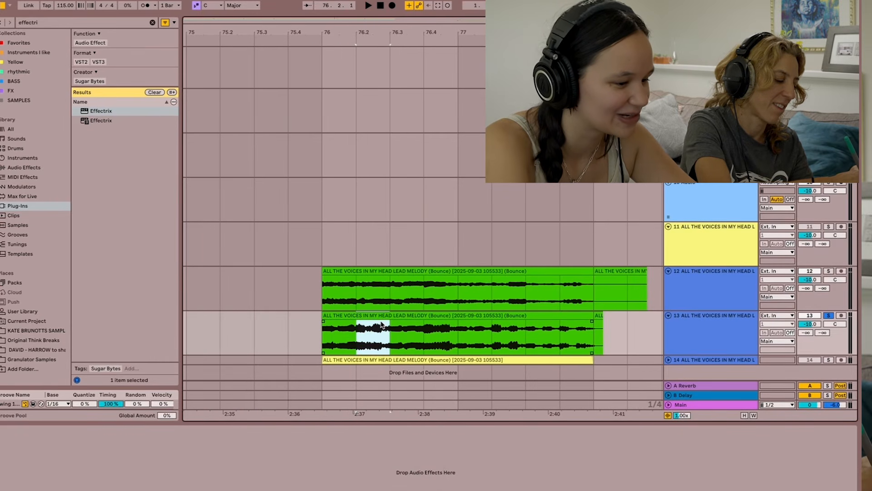
key("ctrl+e")
key("Up")
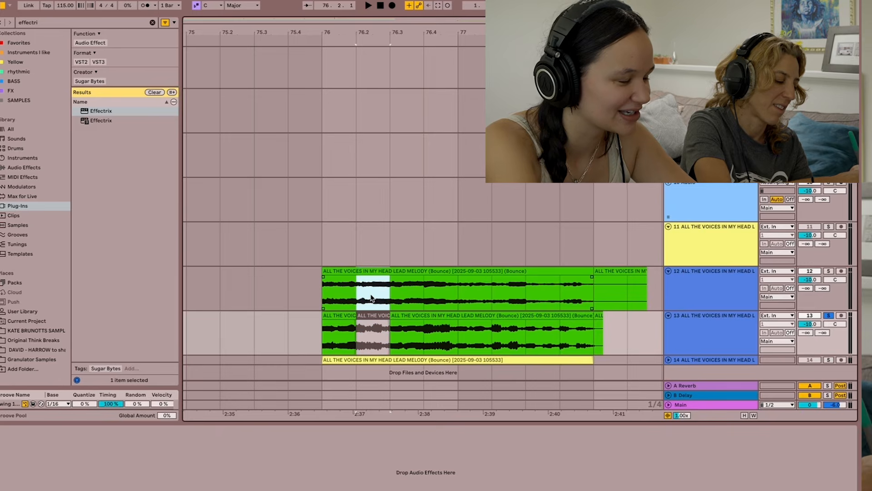
key("ctrl+e")
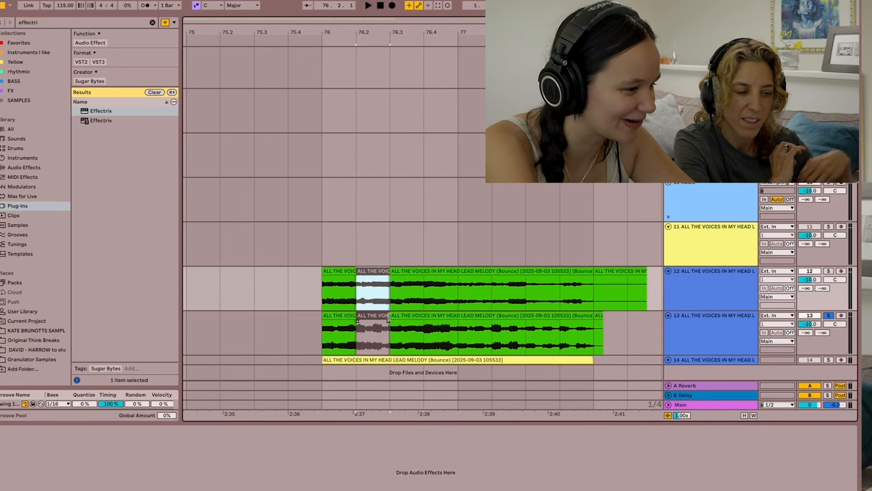
left_click(385, 314)
key("0")
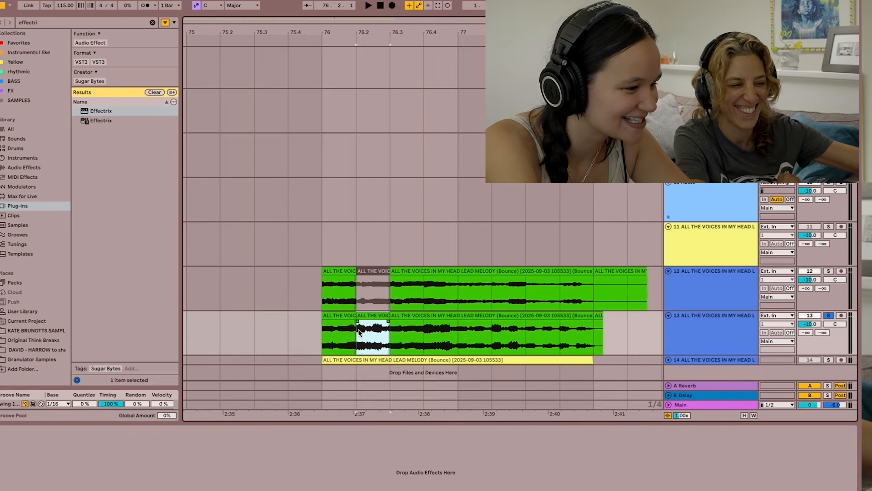
- Deactivate the first-beat slice at bar 76 on track 13 and slice out an active beat 76.3 on track 12
left_click(350, 332)
left_click_drag(349, 332, 326, 333)
key("0")
left_click_drag(387, 295, 409, 296)
key("ctrl+e")
key("0")
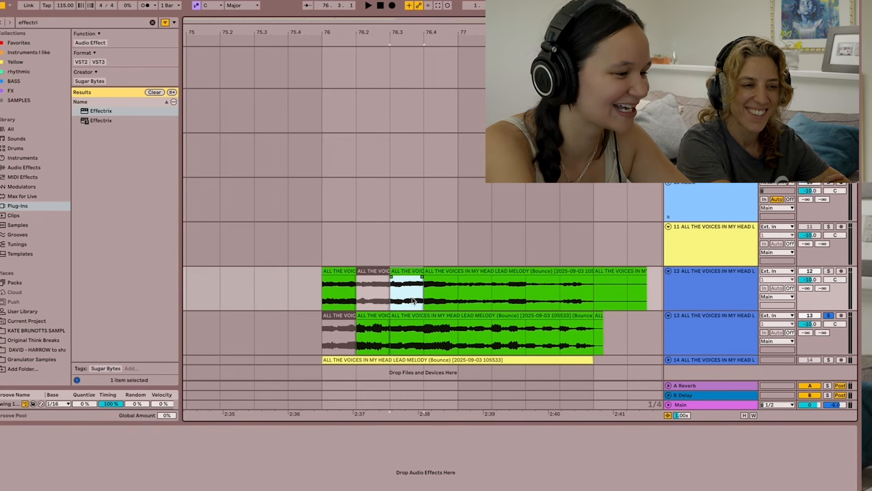
- Slice out and deactivate beat 76.4 on track 13 and the first beat of bar 77 on track 12
left_click_drag(425, 332, 485, 302)
key("ctrl+e")
key("0")
key("ctrl+e")
key("0")
- Slice out and deactivate beat 77.2 on track 13 and beat 77.3 on track 12
left_click_drag(496, 335, 520, 334)
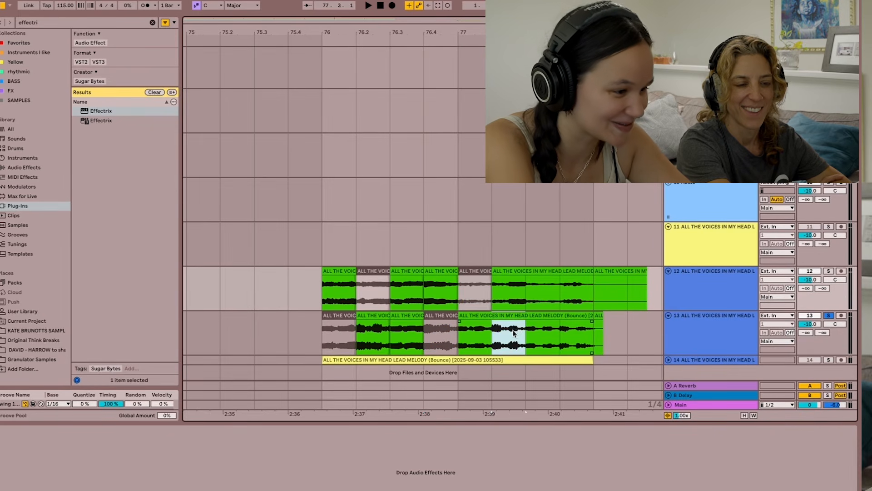
key("ctrl+e")
key("0")
left_click_drag(528, 299, 548, 298)
key("ctrl+e")
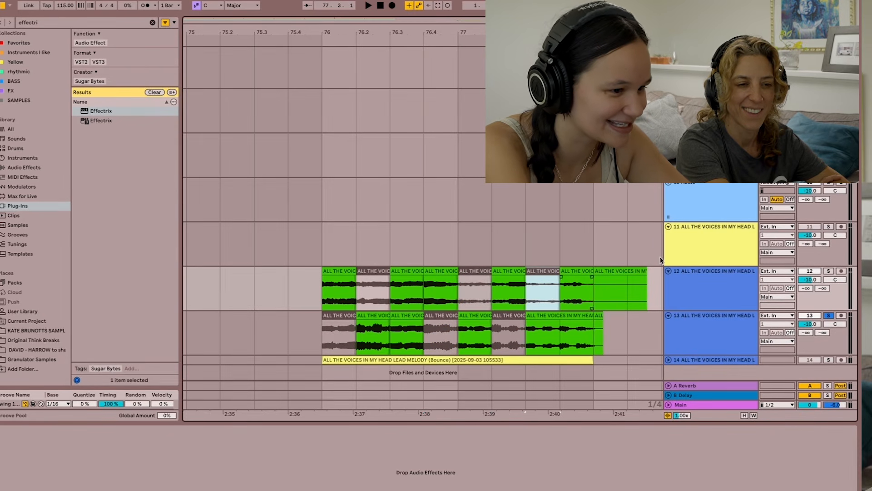
key("0")
- Solo tracks 12 and 13 together and play their alternating slices from bar 76
left_click(830, 271)
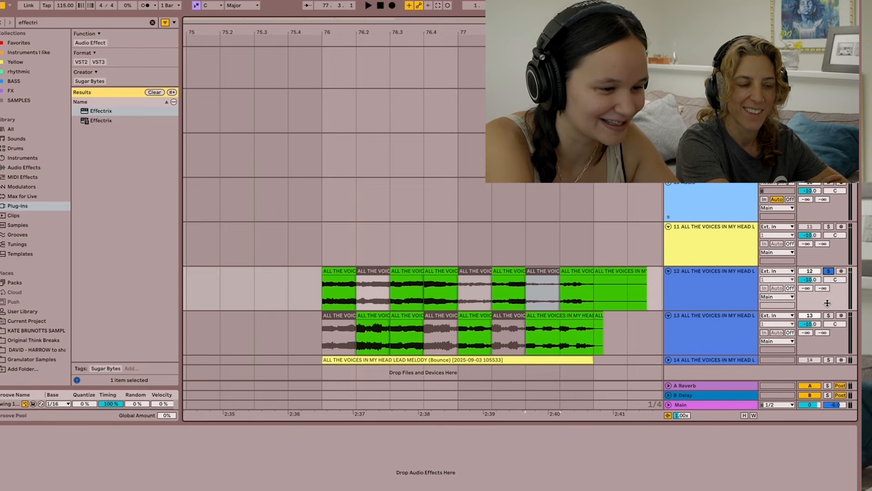
left_click(828, 316)
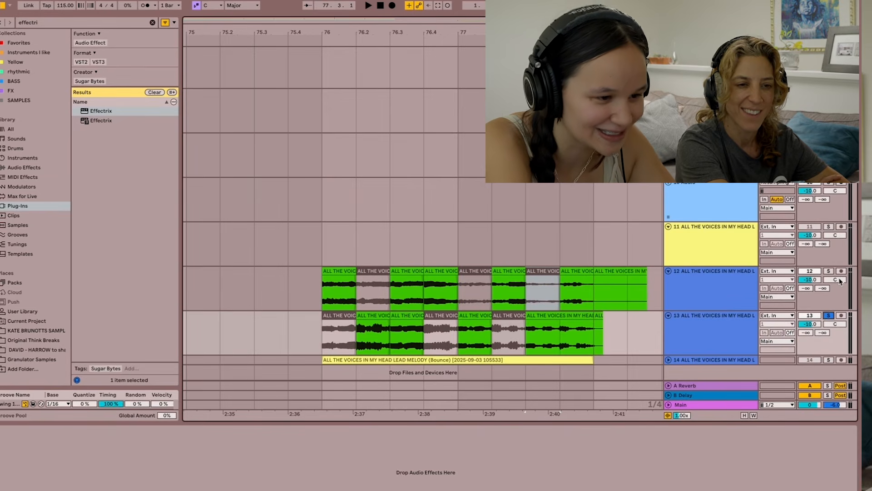
left_click(829, 272)
left_click(829, 315)
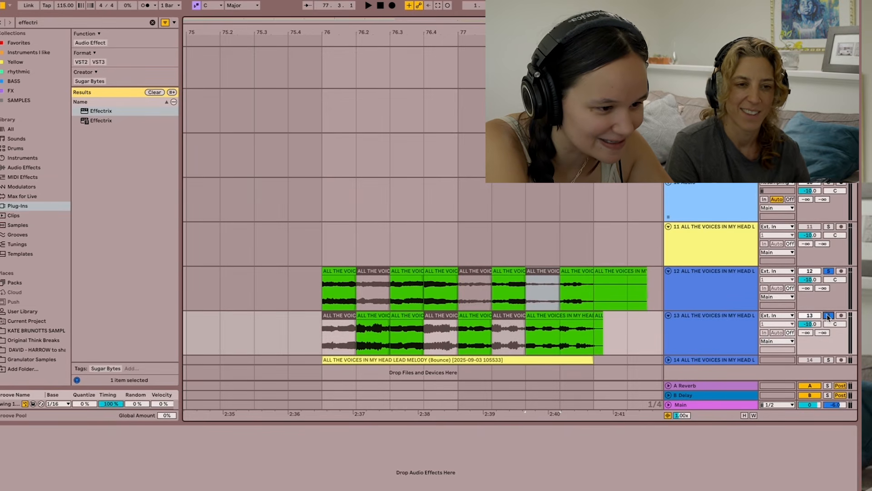
left_click(325, 304)
key("space")
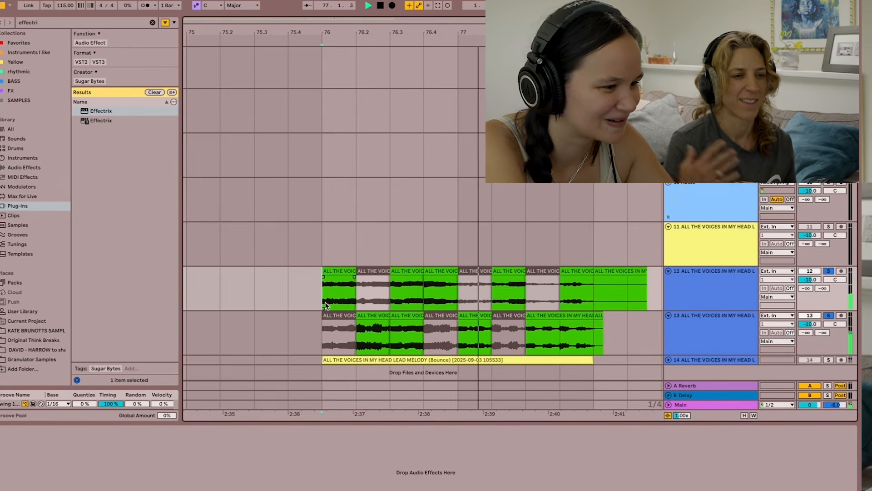
key("space")
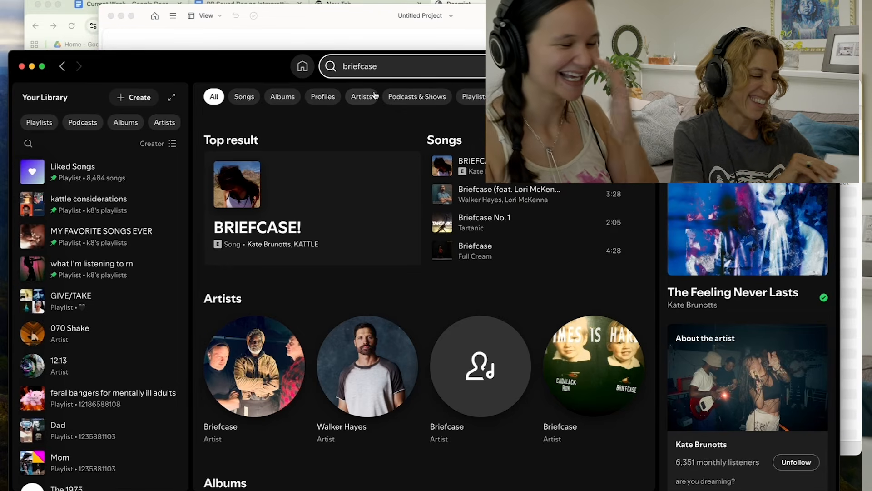
- In Spotify, open the BRIEFCASE! single from the search results, play its title song and raise the volume
left_click(323, 180)
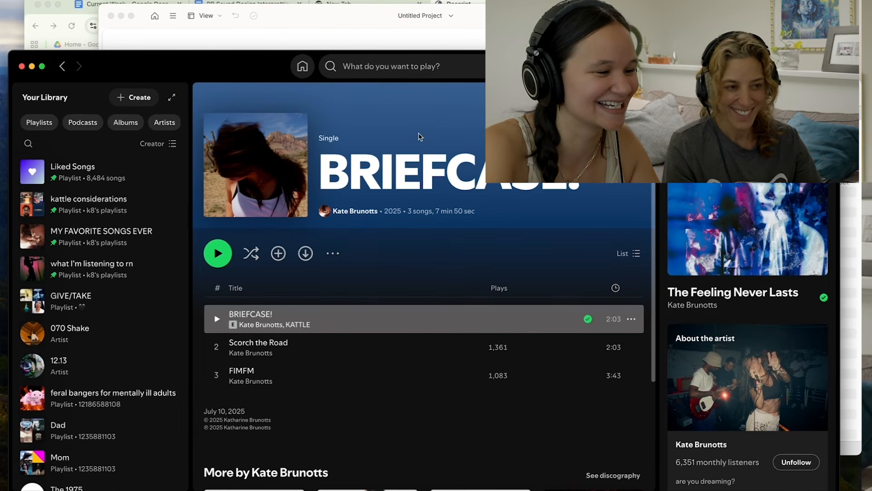
left_click(217, 319)
key("XF86AudioRaiseVolume")
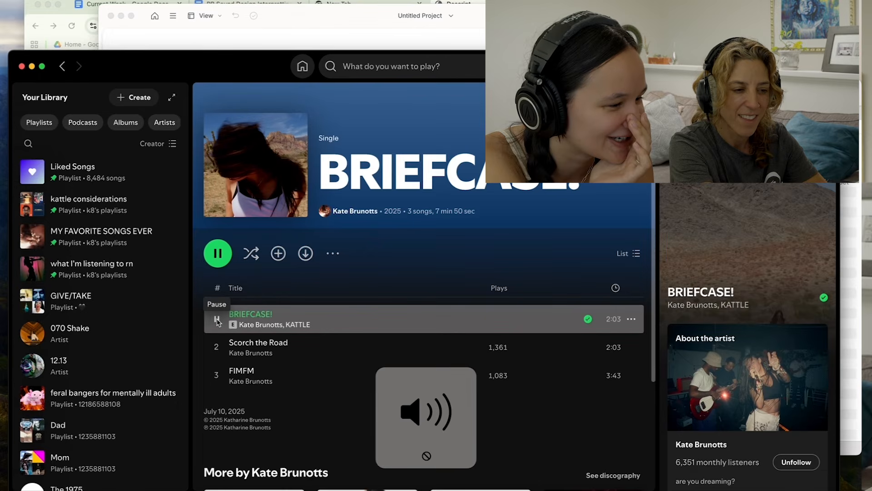